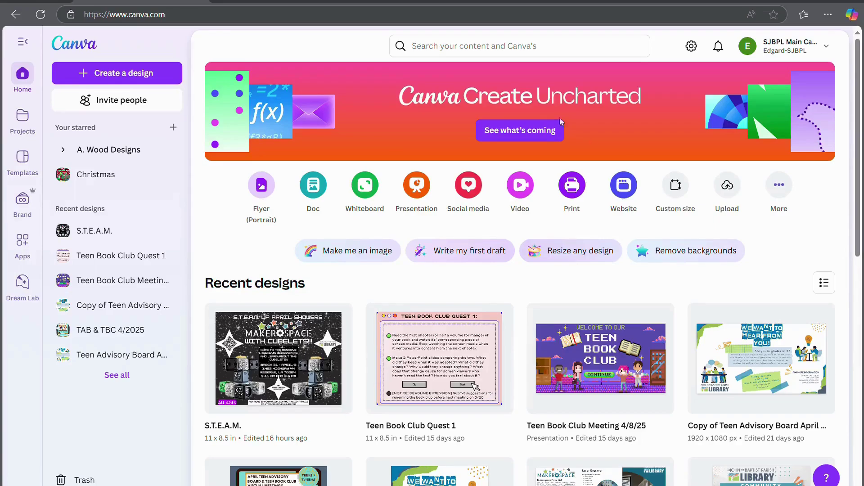
Open the home-page search bar's suggestions to see recent searches.
{"action": "left_click", "coordinate": [505, 55]}
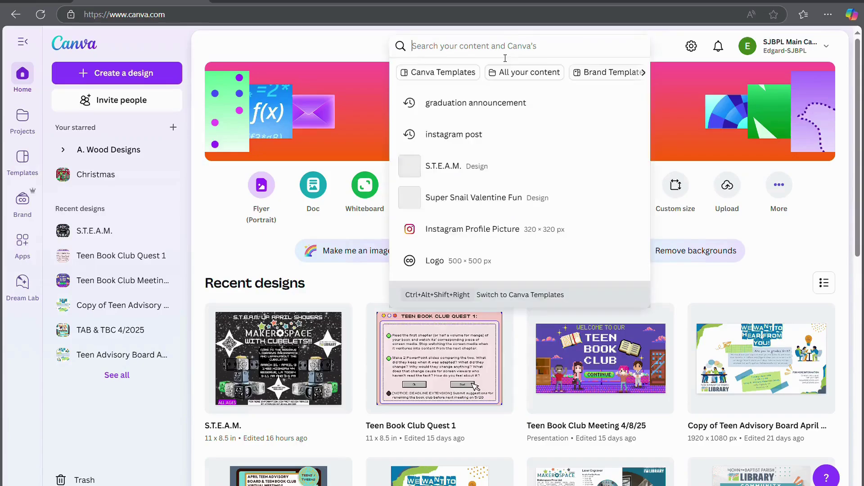
Rerun the recent 'graduation announcement' search and load more templates with Show more.
{"action": "left_click", "coordinate": [488, 103]}
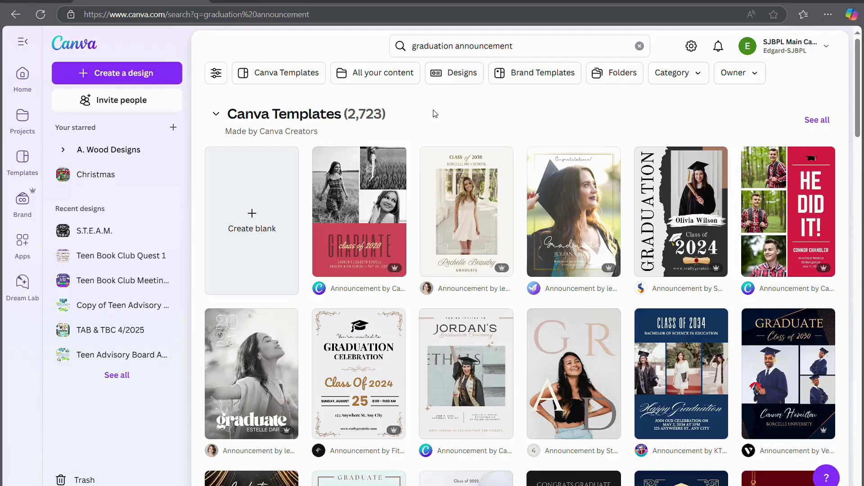
{"action": "scroll", "coordinate": [446, 139], "scroll_direction": "down", "scroll_amount": 9}
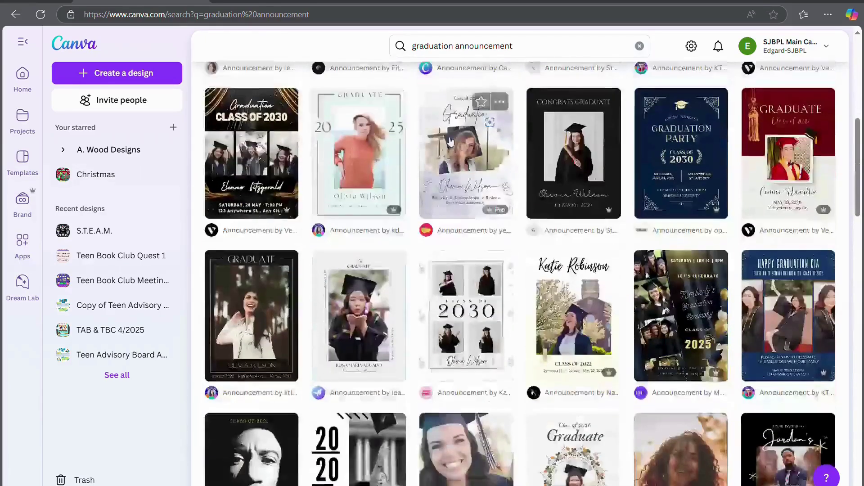
{"action": "scroll", "coordinate": [450, 141], "scroll_direction": "down", "scroll_amount": 14}
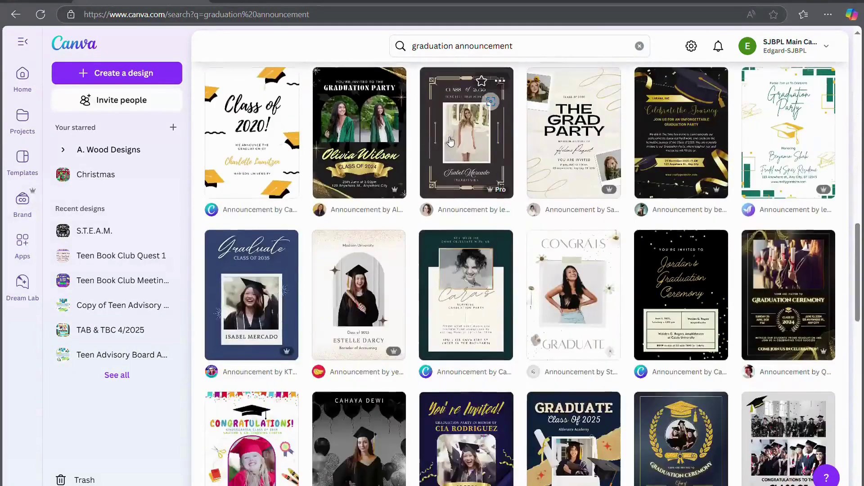
{"action": "scroll", "coordinate": [450, 140], "scroll_direction": "down", "scroll_amount": 12}
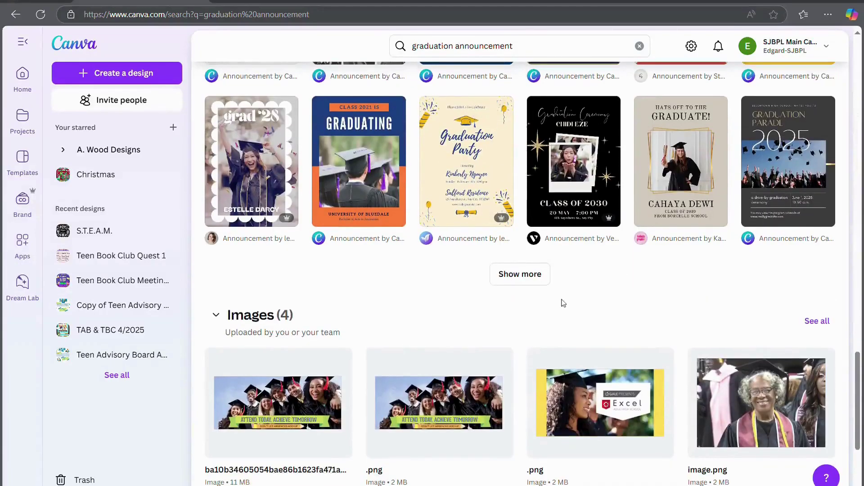
{"action": "left_click", "coordinate": [518, 273]}
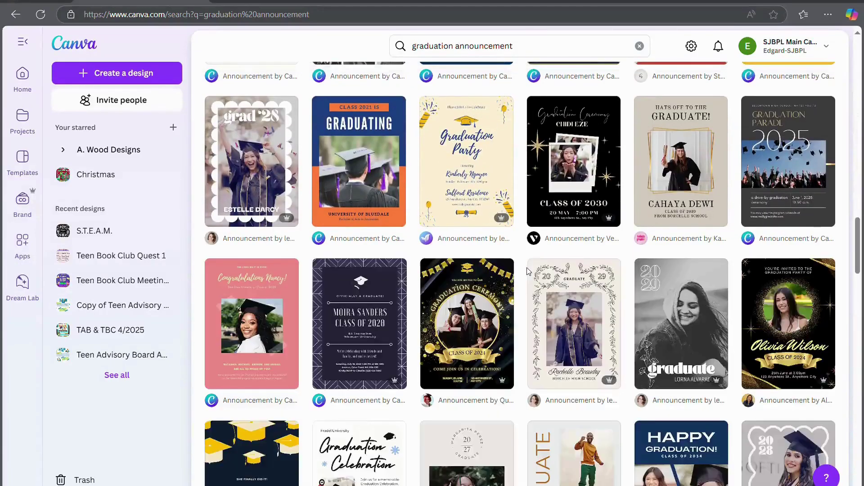
Preview the Grey Black Photo High School Graduation Announcement template.
{"action": "scroll", "coordinate": [528, 269], "scroll_direction": "down", "scroll_amount": 6}
{"action": "scroll", "coordinate": [528, 269], "scroll_direction": "down", "scroll_amount": 6}
{"action": "scroll", "coordinate": [527, 270], "scroll_direction": "down", "scroll_amount": 3}
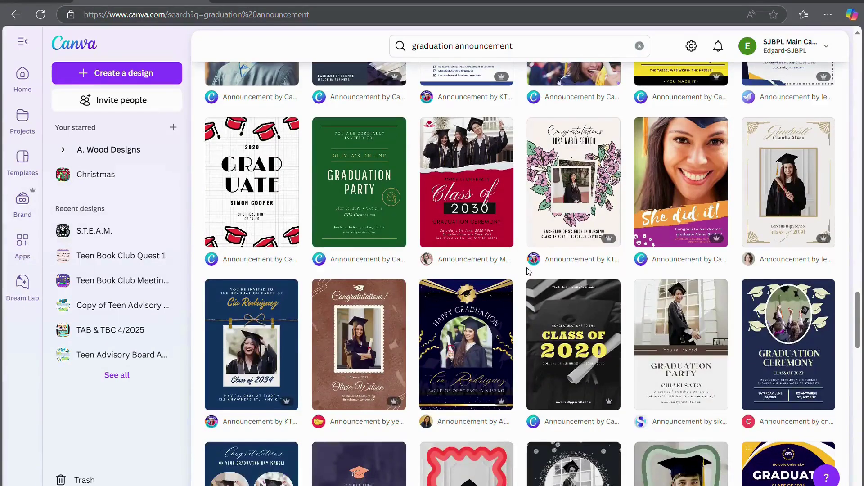
{"action": "scroll", "coordinate": [528, 271], "scroll_direction": "down", "scroll_amount": 14}
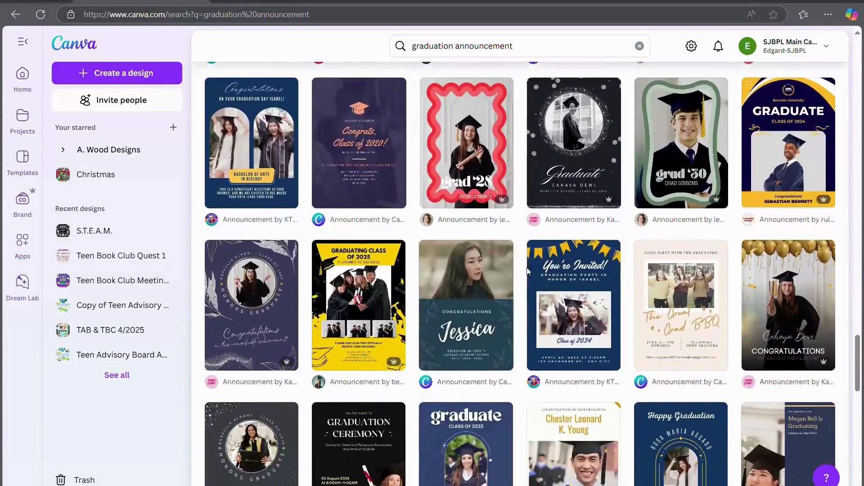
{"action": "scroll", "coordinate": [529, 272], "scroll_direction": "down", "scroll_amount": 2}
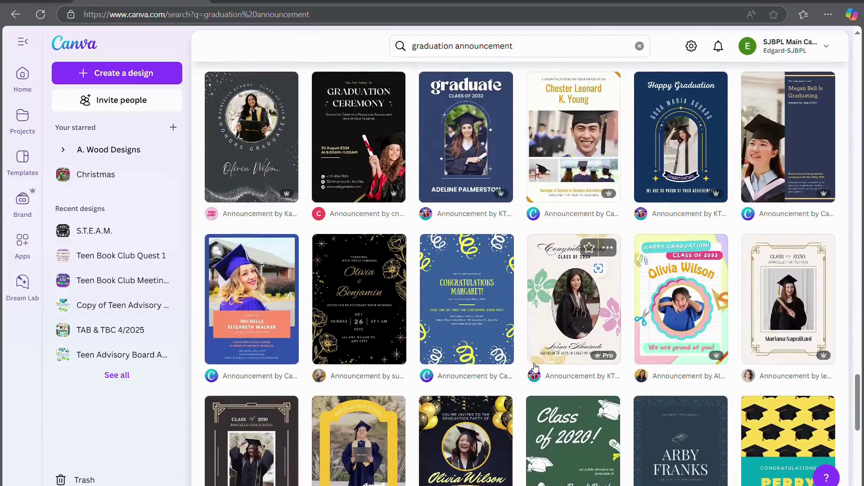
{"action": "scroll", "coordinate": [533, 367], "scroll_direction": "up", "scroll_amount": 15}
{"action": "scroll", "coordinate": [534, 368], "scroll_direction": "up", "scroll_amount": 20}
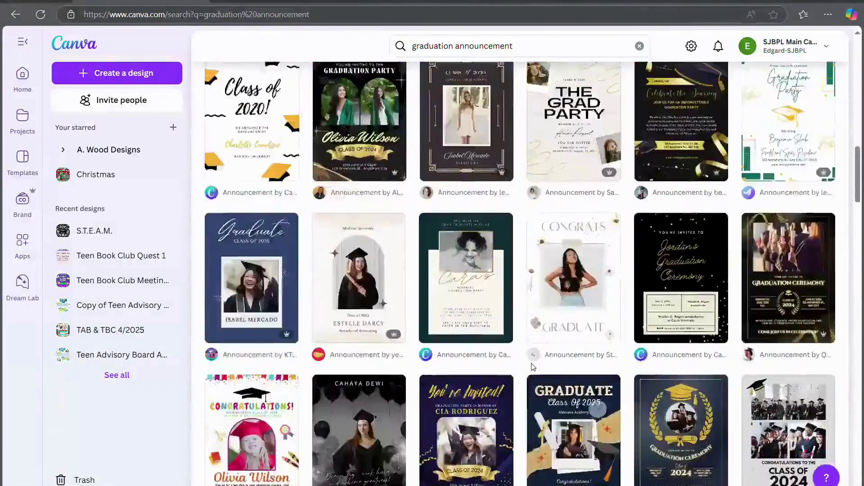
{"action": "scroll", "coordinate": [534, 369], "scroll_direction": "up", "scroll_amount": 5}
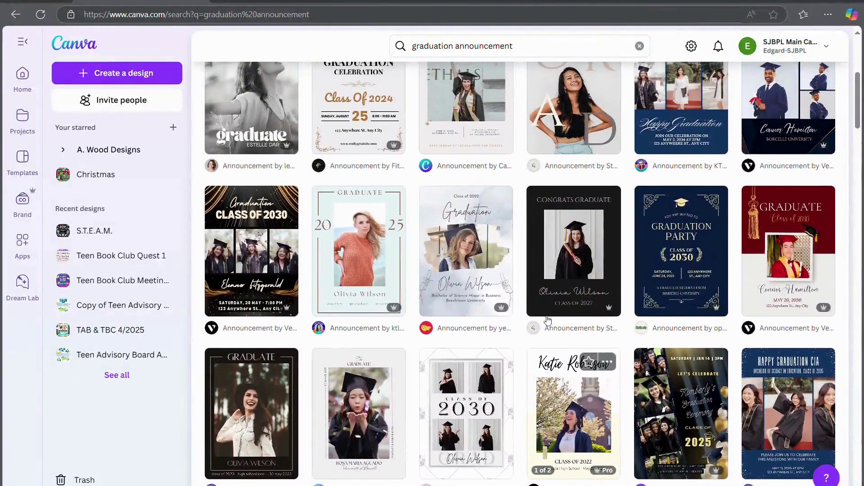
{"action": "scroll", "coordinate": [580, 258], "scroll_direction": "up", "scroll_amount": 3}
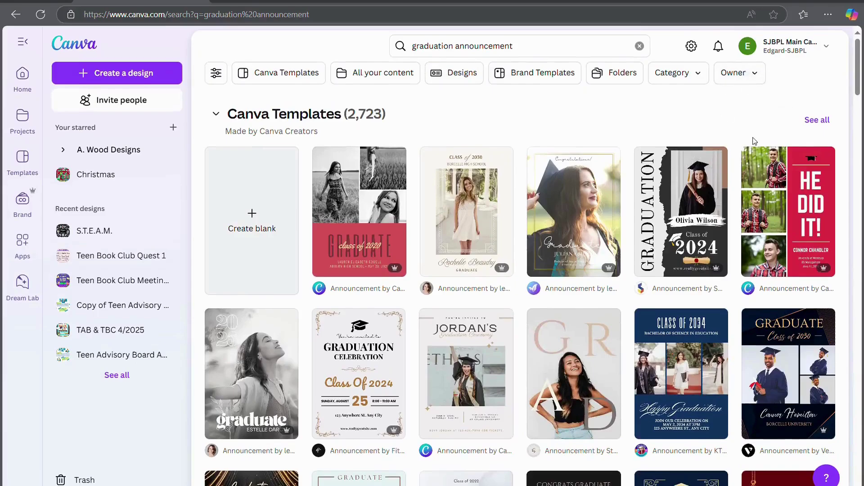
{"action": "scroll", "coordinate": [753, 140], "scroll_direction": "down", "scroll_amount": 2}
{"action": "left_click", "coordinate": [705, 143]}
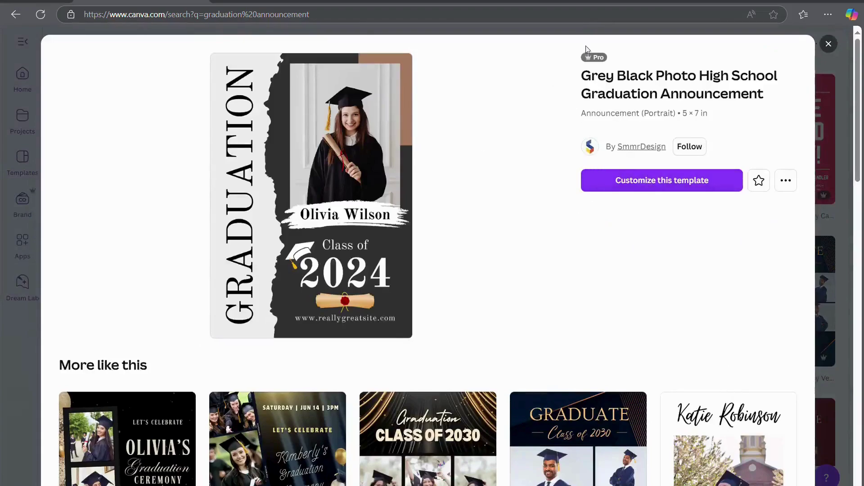
Open the Grey Black Photo template in the editor via 'Customize this template'.
{"action": "mouse_move", "coordinate": [608, 61]}
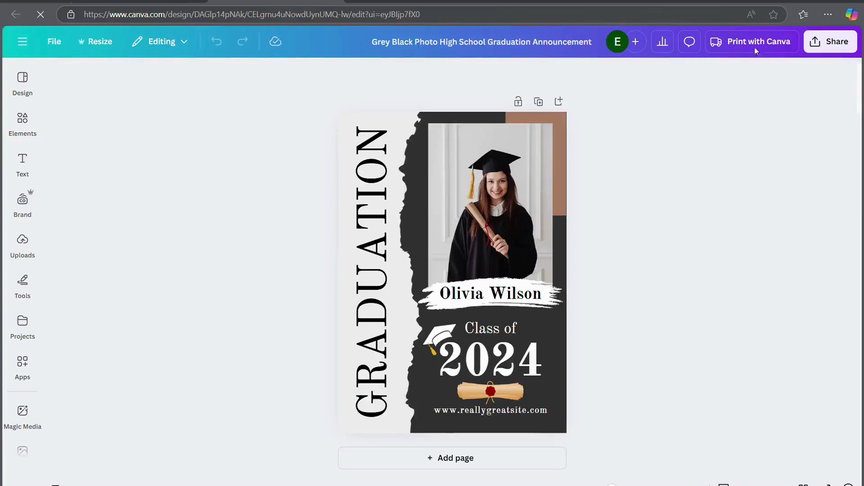
Replace 'Grey Black Photo High School' in the title, making it 'West St. John Graduation Announcement'.
{"action": "double_click", "coordinate": [574, 42]}
{"action": "left_click", "coordinate": [573, 42]}
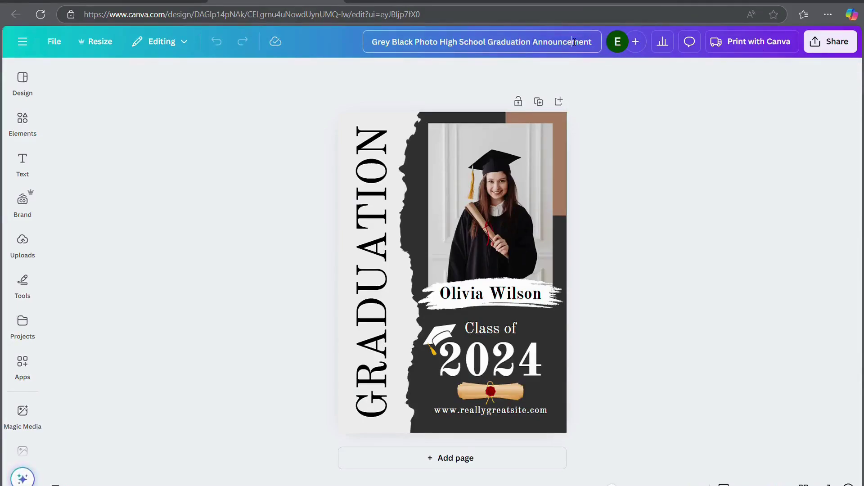
{"action": "double_click", "coordinate": [546, 43]}
{"action": "left_click", "coordinate": [599, 47]}
{"action": "left_click_drag", "start_coordinate": [490, 45], "coordinate": [304, 47]}
{"action": "type", "text": "West"}
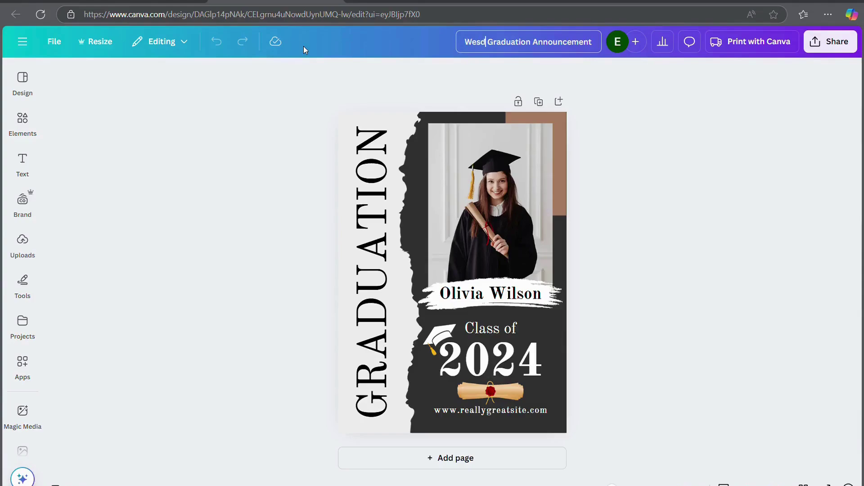
{"action": "type", "text": " St"}
{"action": "type", "text": ". John"}
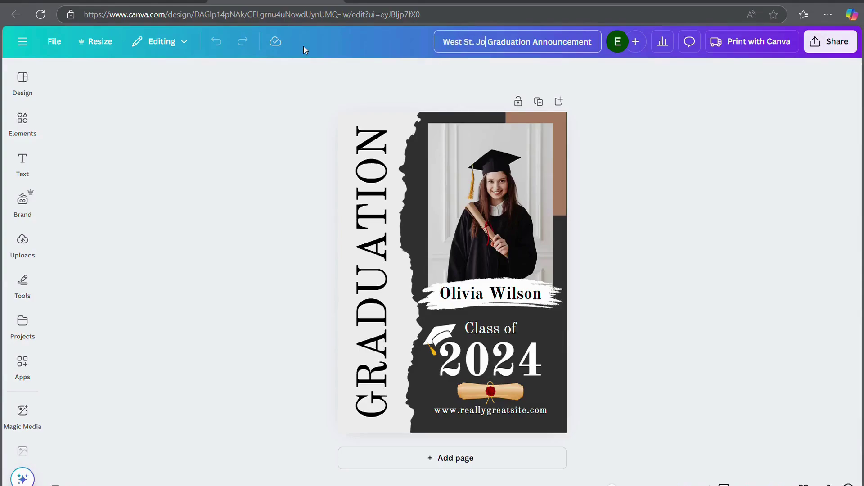
{"action": "key", "text": "Return"}
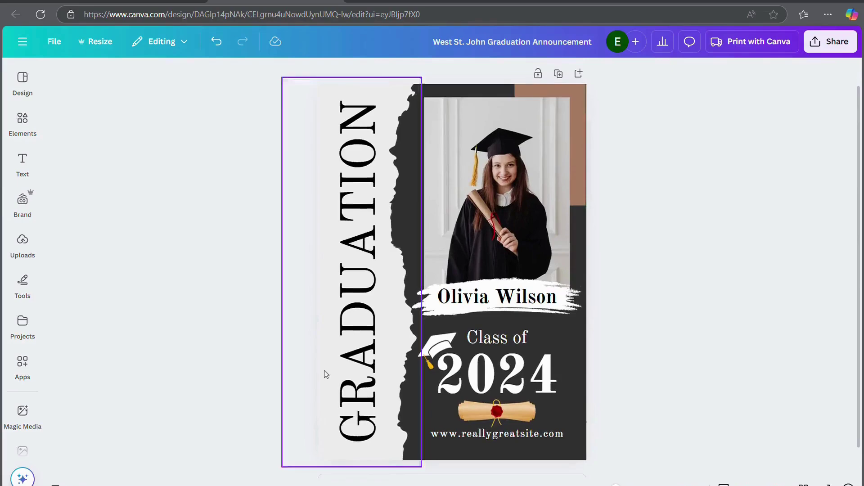
{"action": "left_click", "coordinate": [536, 434]}
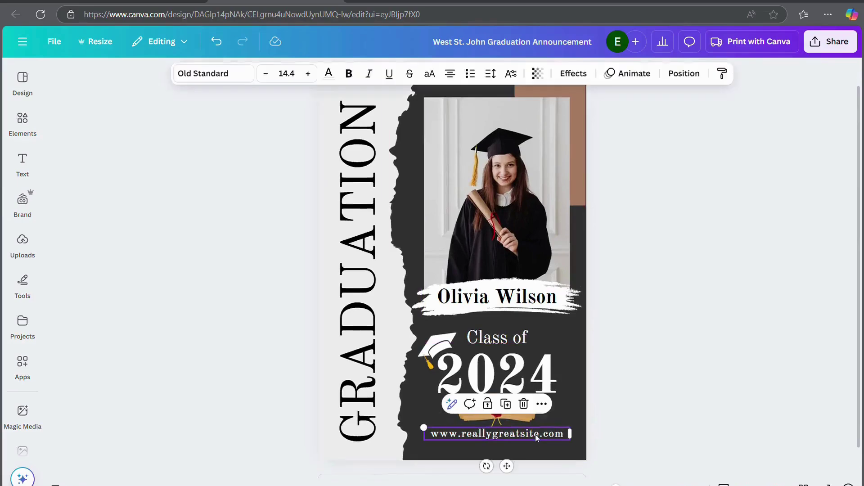
{"action": "left_click", "coordinate": [523, 404]}
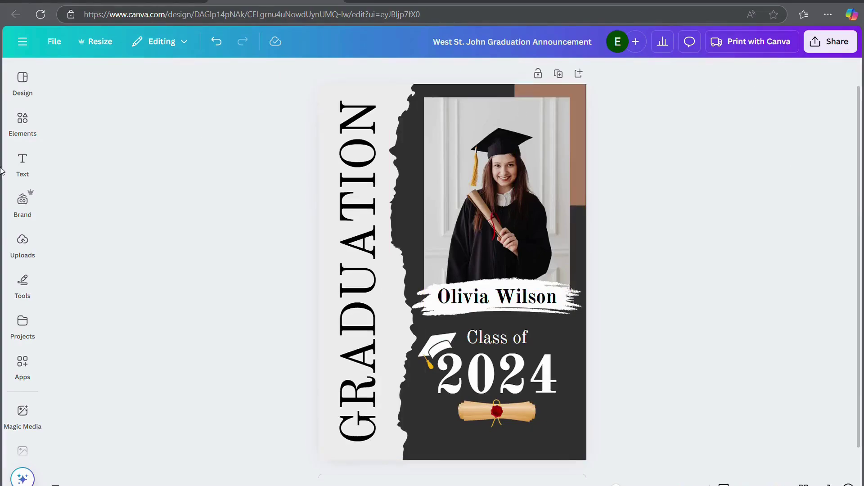
{"action": "left_click", "coordinate": [23, 242]}
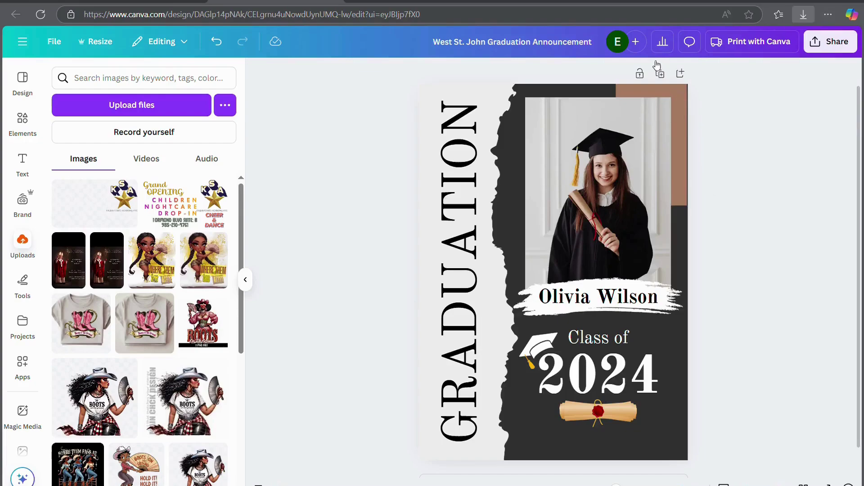
Upload the blue ram logo file into the Uploads library.
{"action": "left_click_drag", "start_coordinate": [656, 71], "coordinate": [126, 197]}
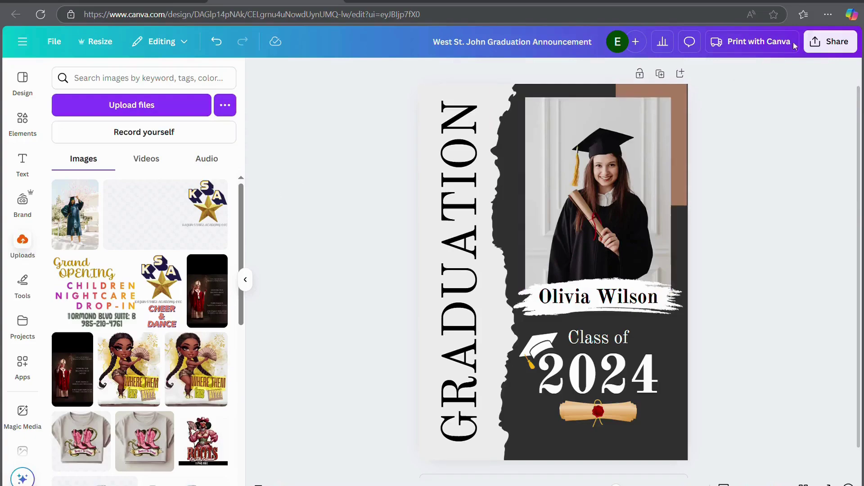
{"action": "left_click", "coordinate": [830, 14]}
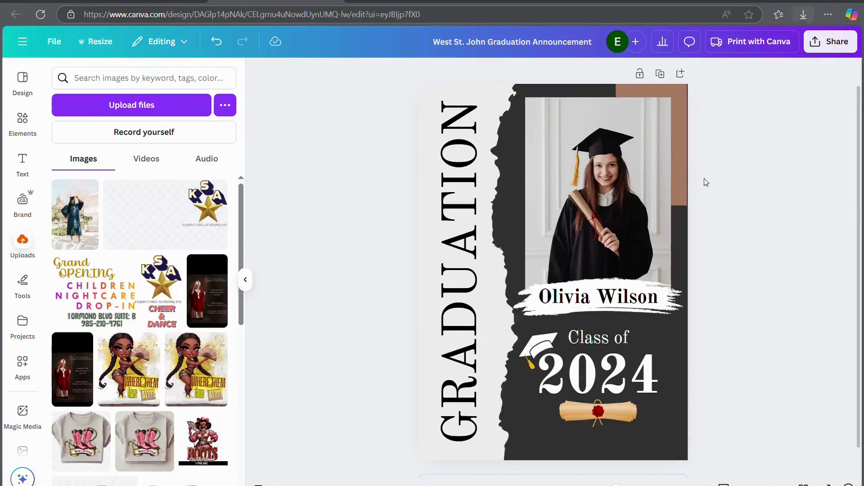
{"action": "left_click_drag", "start_coordinate": [698, 97], "coordinate": [132, 245]}
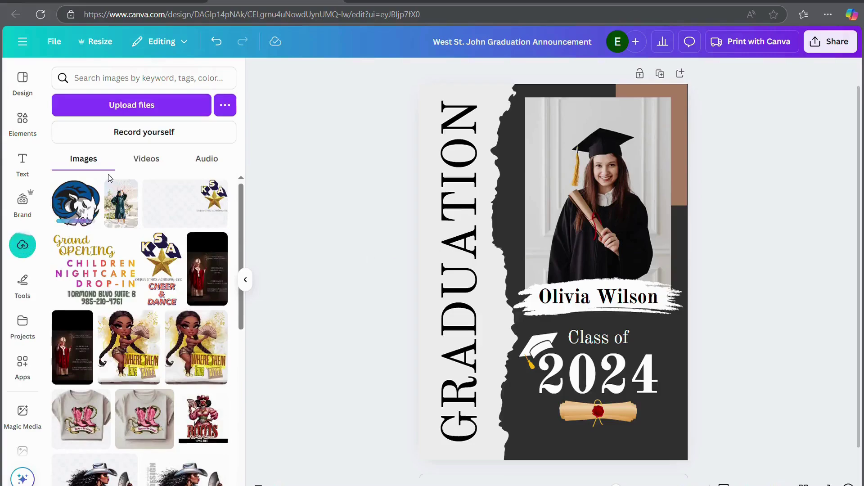
Add the ram logo to the card and delete the diploma scroll graphic.
{"action": "left_click", "coordinate": [74, 215]}
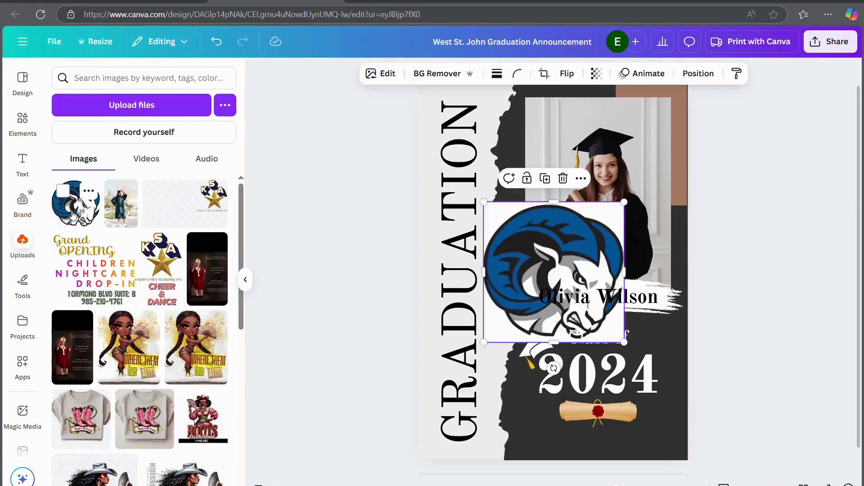
{"action": "left_click_drag", "start_coordinate": [535, 250], "coordinate": [499, 328]}
{"action": "left_click", "coordinate": [628, 417]}
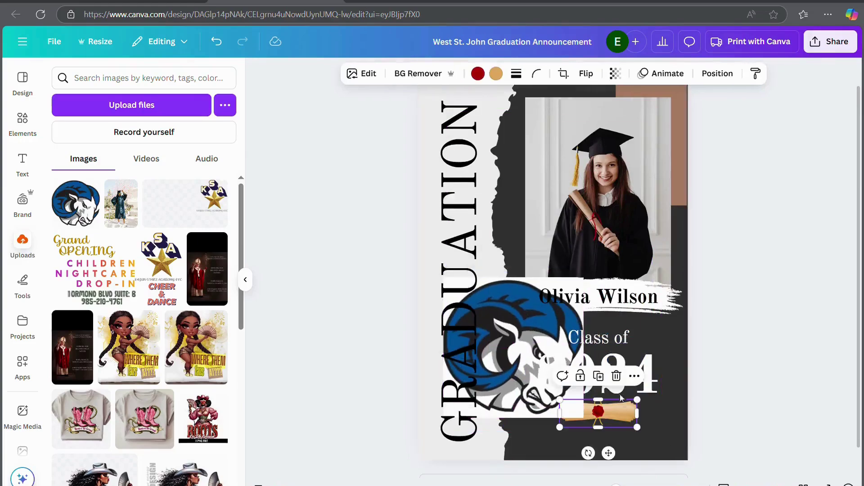
{"action": "left_click", "coordinate": [617, 377]}
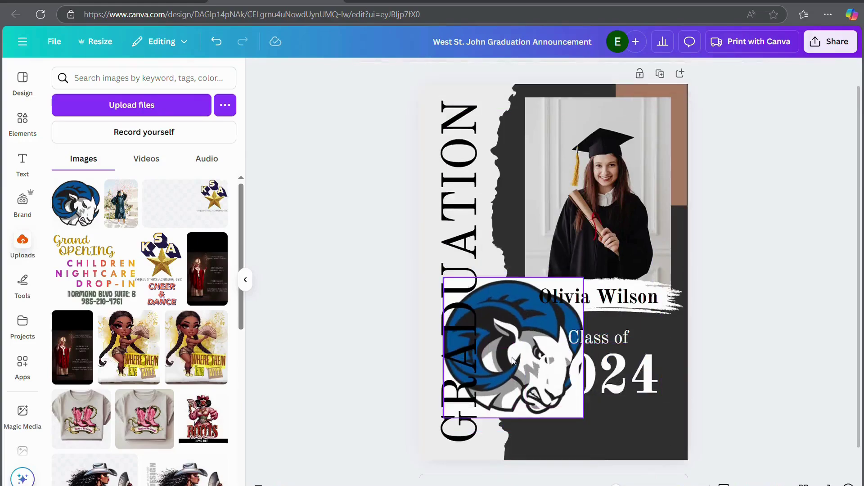
Shrink the ram logo and centre it below 2024.
{"action": "left_click", "coordinate": [500, 328]}
{"action": "left_click_drag", "start_coordinate": [450, 288], "coordinate": [517, 345]}
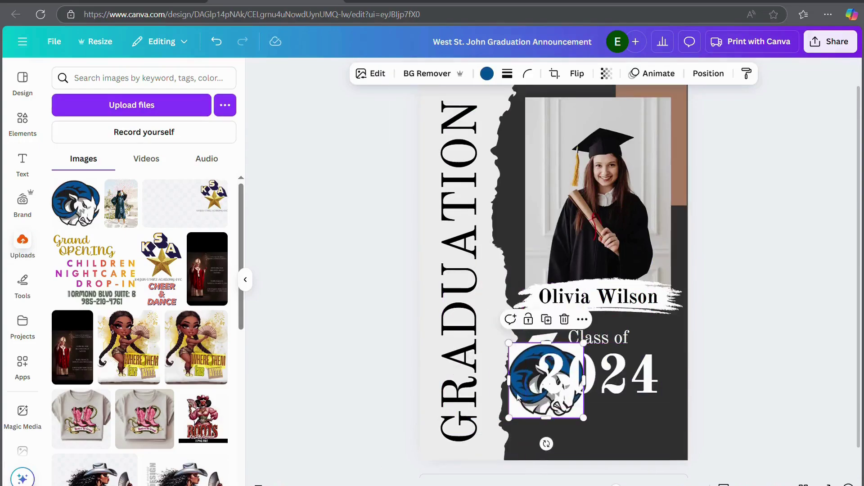
{"action": "left_click_drag", "start_coordinate": [523, 396], "coordinate": [575, 444]}
{"action": "left_click_drag", "start_coordinate": [571, 393], "coordinate": [589, 414]}
{"action": "left_click_drag", "start_coordinate": [605, 441], "coordinate": [598, 436]}
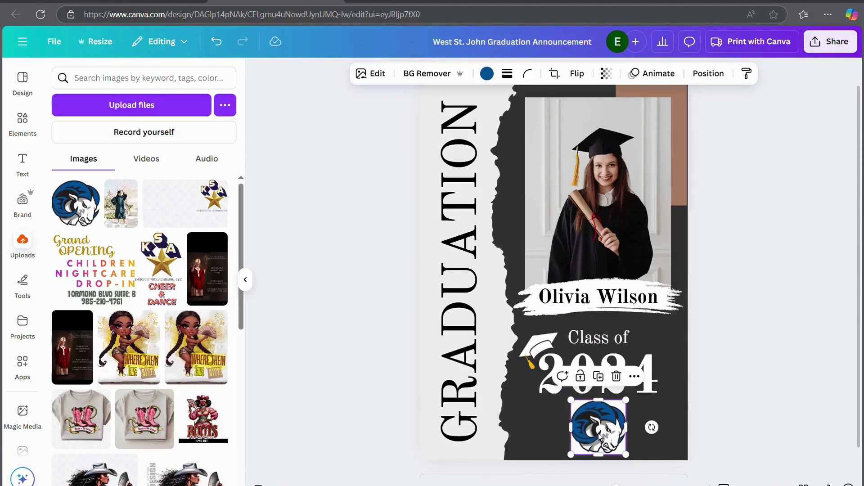
Remove the ram logo's white background, confirming it with undo and redo.
{"action": "left_click", "coordinate": [461, 77]}
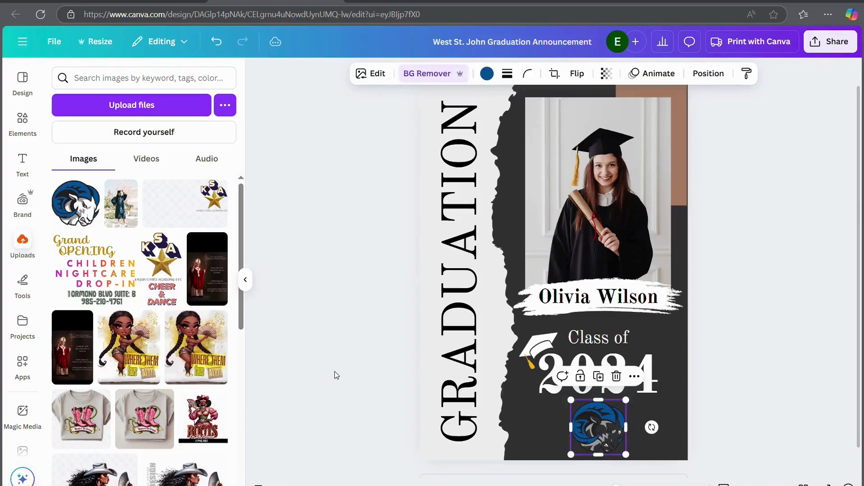
{"action": "left_click", "coordinate": [688, 472]}
{"action": "scroll", "coordinate": [585, 414], "scroll_direction": "up", "scroll_amount": 5}
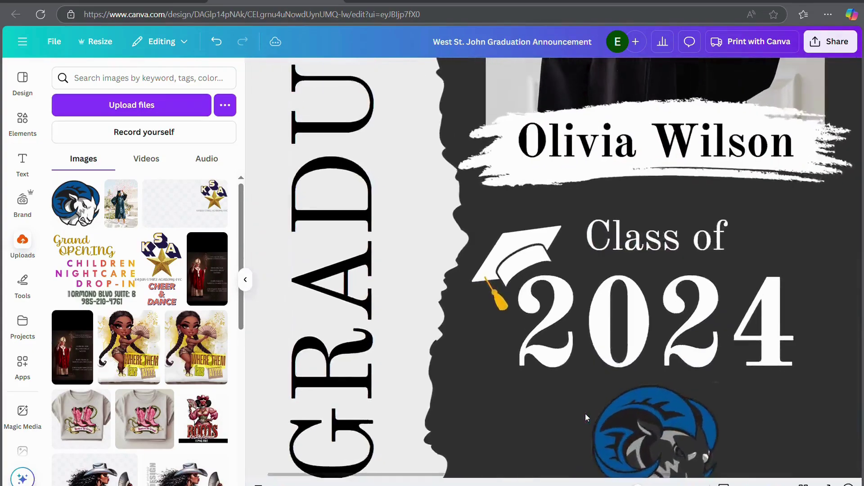
{"action": "left_click", "coordinate": [646, 398]}
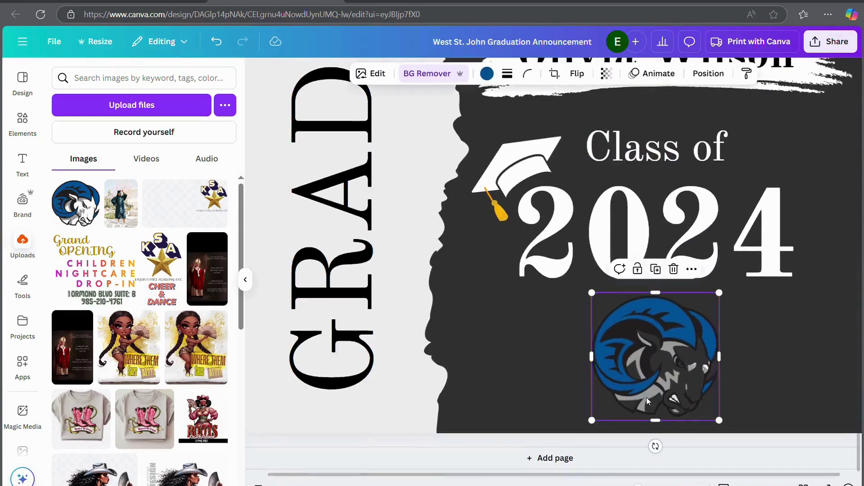
{"action": "key", "text": "ctrl+z"}
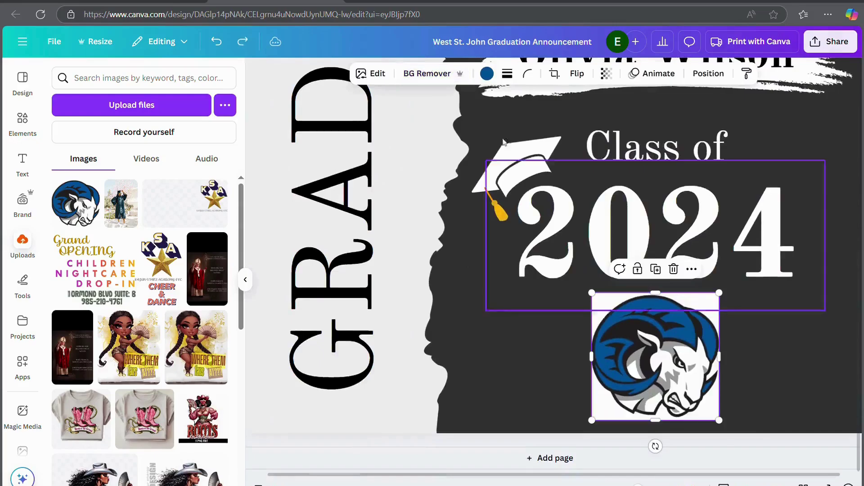
{"action": "key", "text": "ctrl+y"}
{"action": "scroll", "coordinate": [661, 377], "scroll_direction": "down", "scroll_amount": 5}
{"action": "scroll", "coordinate": [741, 404], "scroll_direction": "up", "scroll_amount": 3}
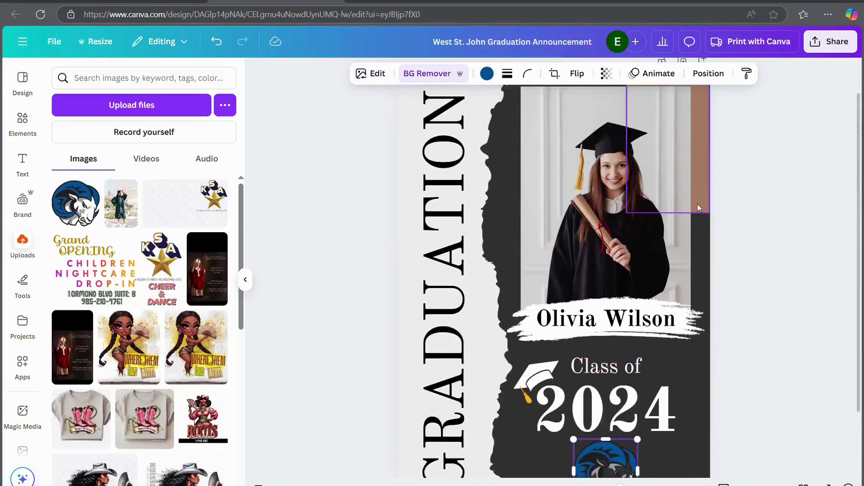
Set the page background color to white, leaving the brown block in place.
{"action": "left_click", "coordinate": [702, 202]}
{"action": "left_click_drag", "start_coordinate": [734, 201], "coordinate": [707, 201]}
{"action": "scroll", "coordinate": [792, 325], "scroll_direction": "up", "scroll_amount": 1}
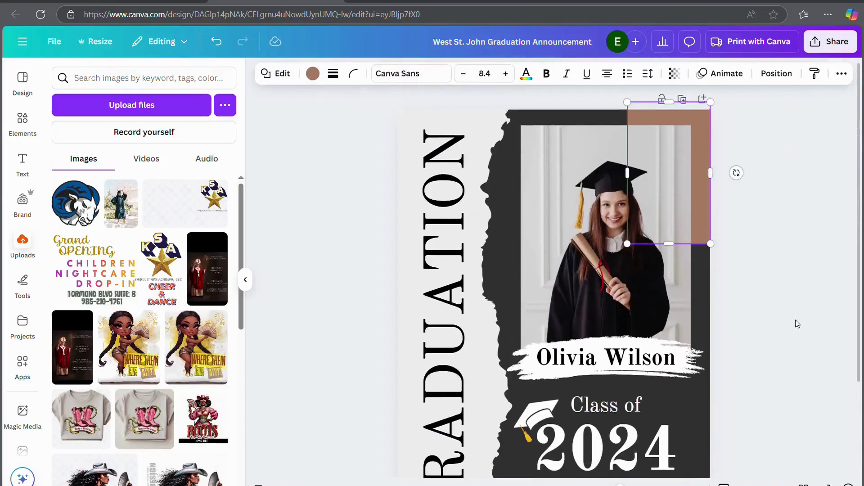
{"action": "key", "text": "ctrl+z"}
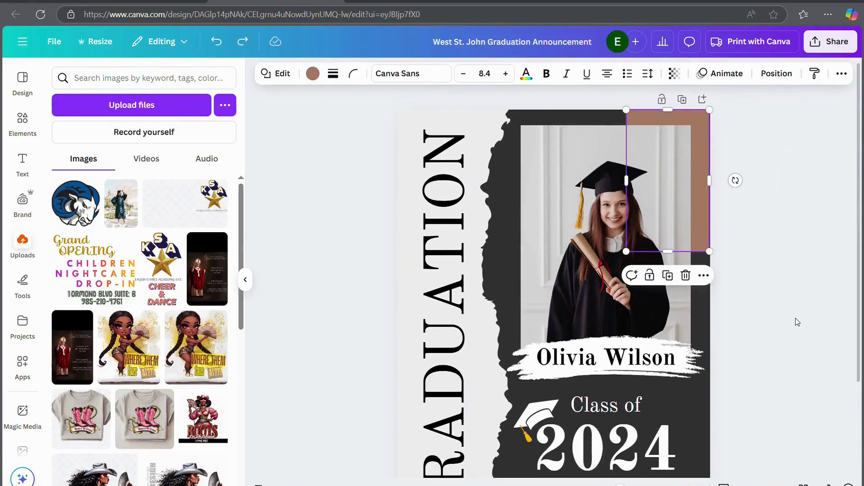
{"action": "left_click", "coordinate": [797, 321]}
{"action": "scroll", "coordinate": [793, 283], "scroll_direction": "down", "scroll_amount": 3}
{"action": "left_click", "coordinate": [695, 330]}
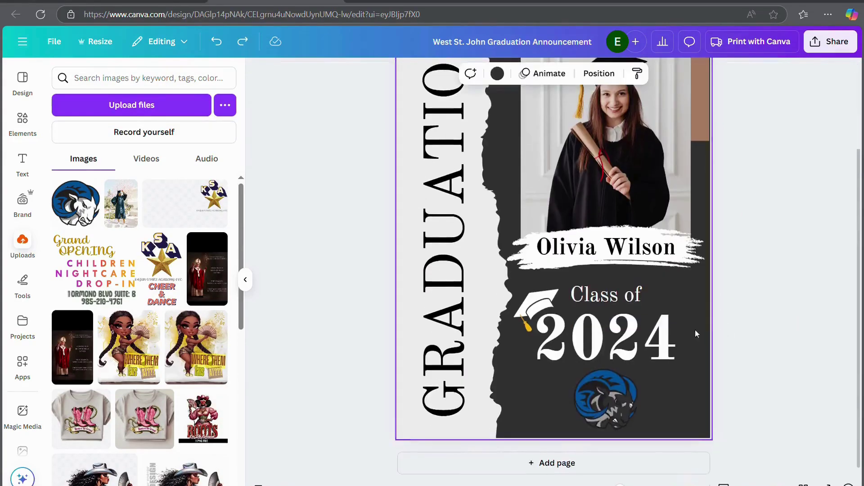
{"action": "left_click", "coordinate": [497, 74]}
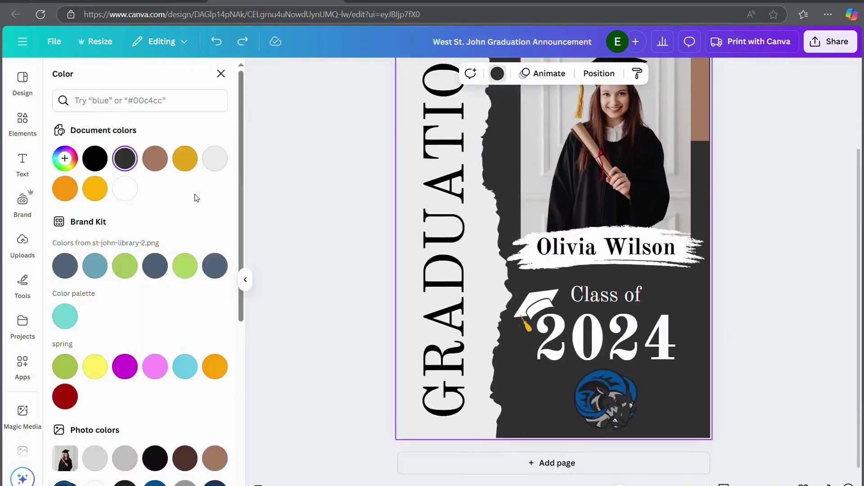
{"action": "left_click", "coordinate": [126, 188]}
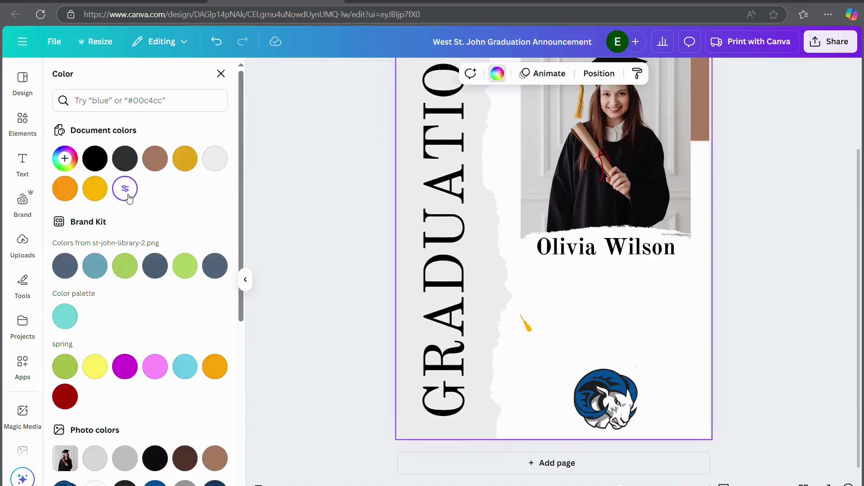
Colour the 2024 and Class of text black.
{"action": "left_click", "coordinate": [305, 320]}
{"action": "left_click", "coordinate": [573, 309]}
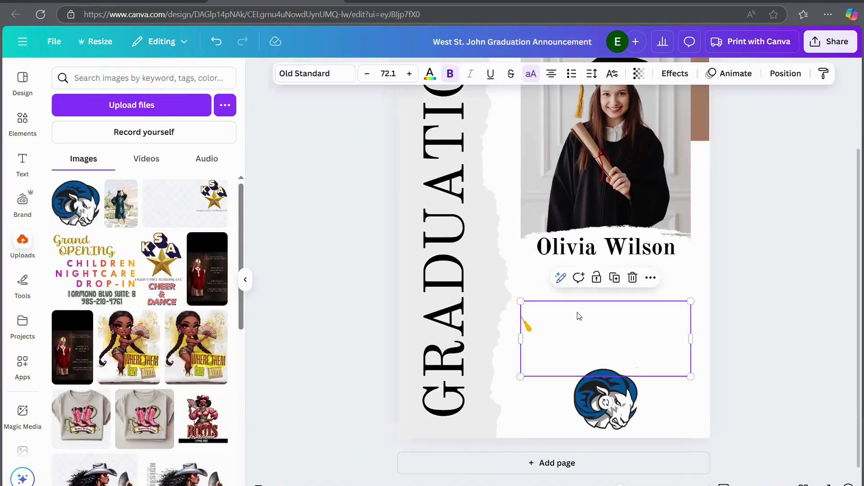
{"action": "left_click", "coordinate": [570, 298]}
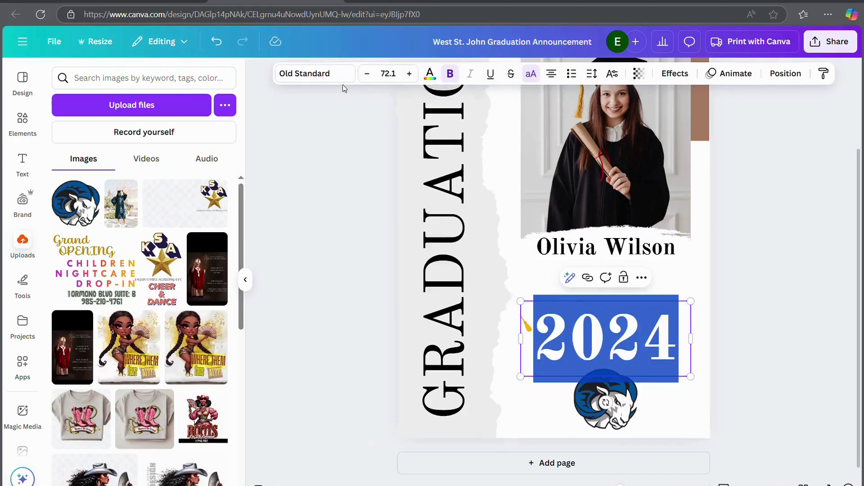
{"action": "left_click", "coordinate": [430, 75]}
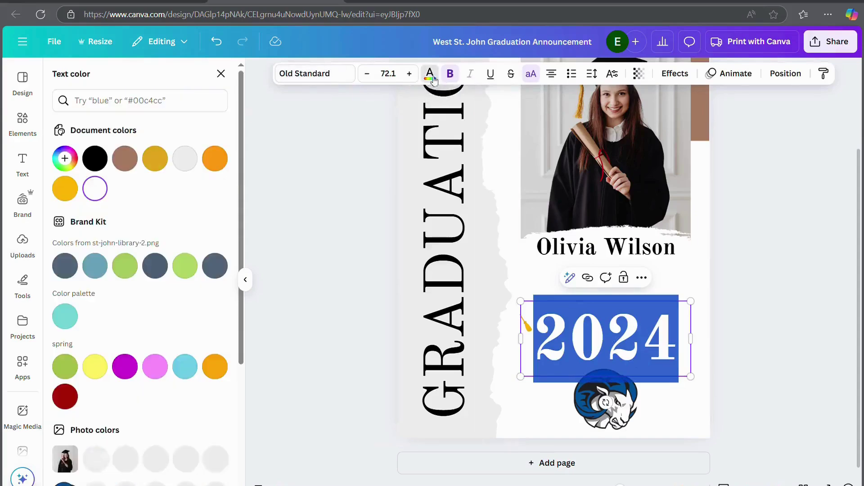
{"action": "left_click", "coordinate": [95, 159]}
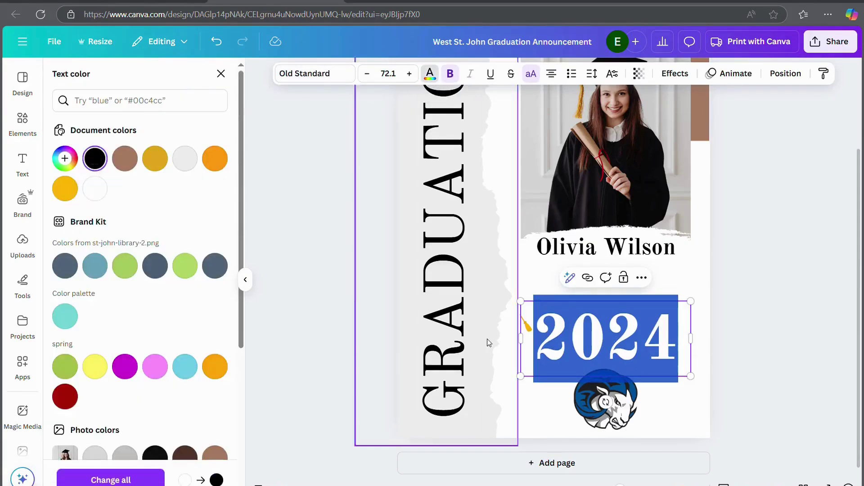
{"action": "left_click", "coordinate": [708, 333]}
{"action": "left_click", "coordinate": [609, 296]}
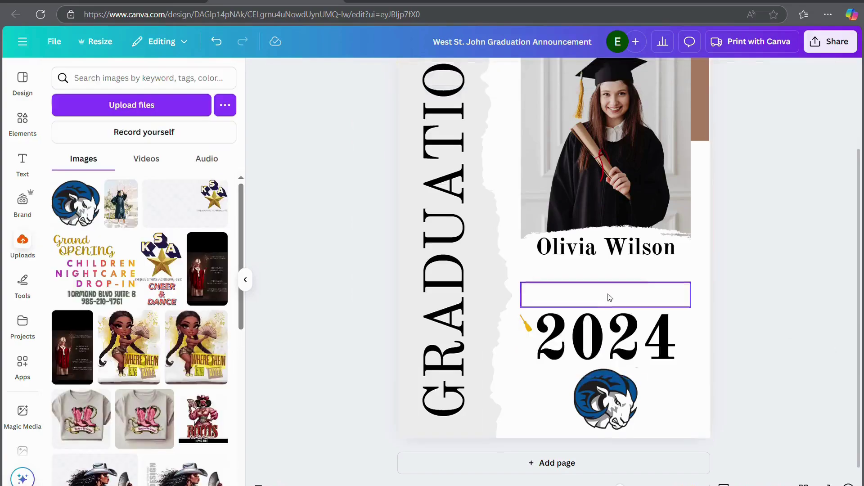
{"action": "left_click", "coordinate": [610, 294]}
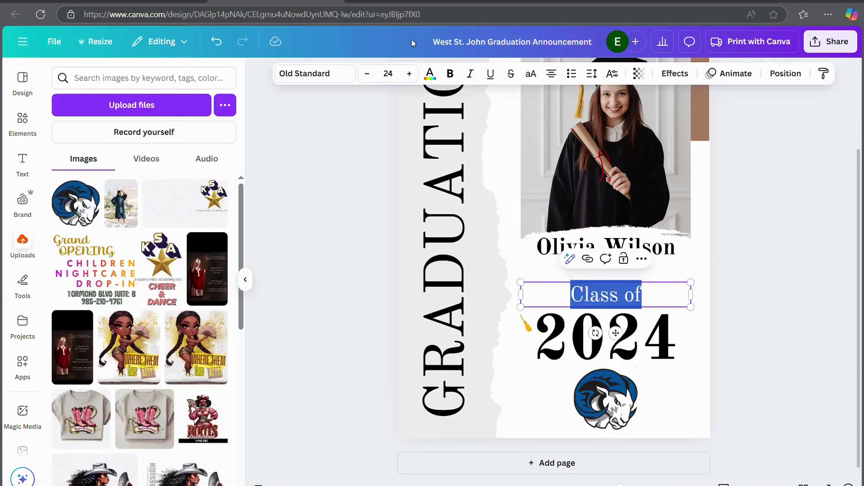
{"action": "left_click", "coordinate": [431, 73]}
{"action": "left_click", "coordinate": [103, 162]}
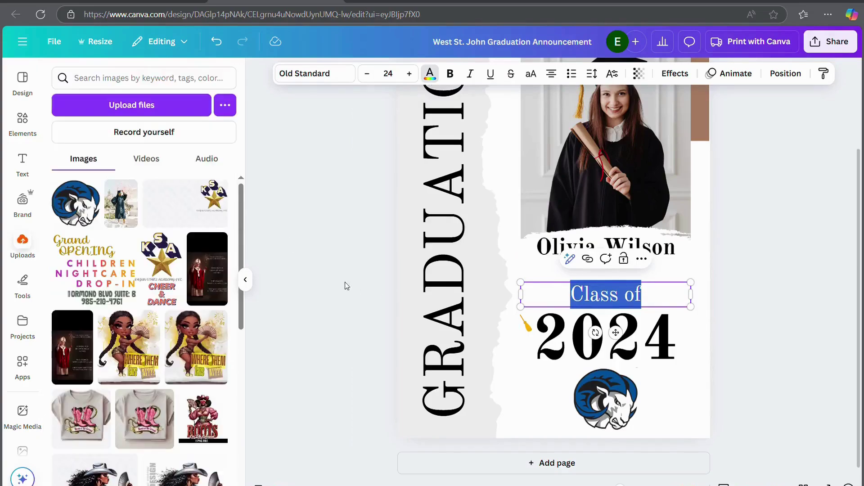
{"action": "left_click", "coordinate": [355, 312]}
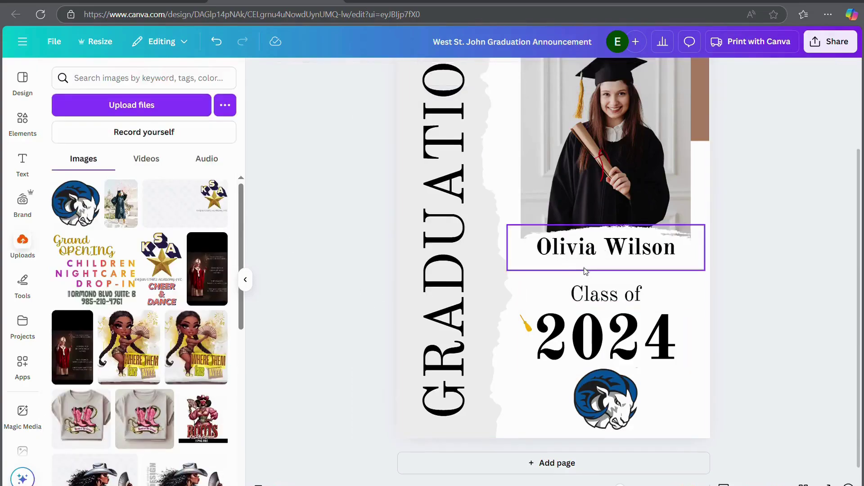
Select the leftover tassel graphic, leaving the name text unchanged.
{"action": "double_click", "coordinate": [601, 250]}
{"action": "left_click", "coordinate": [777, 276]}
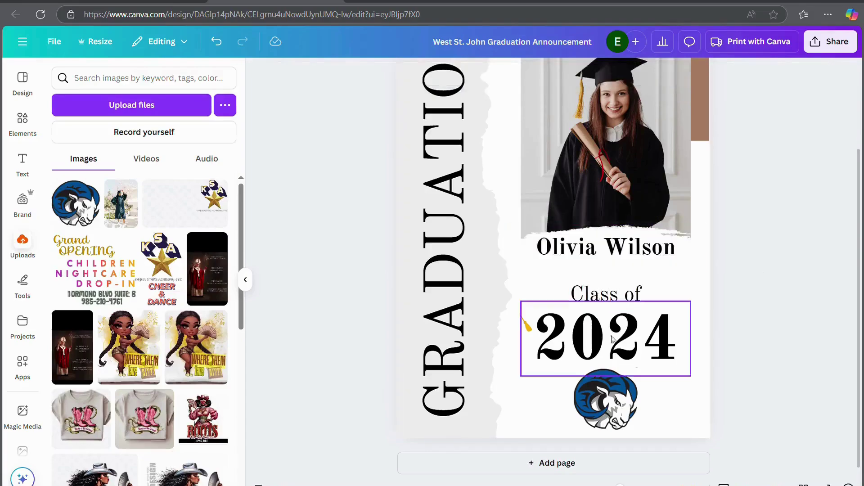
{"action": "scroll", "coordinate": [553, 362], "scroll_direction": "up", "scroll_amount": 3}
{"action": "scroll", "coordinate": [553, 363], "scroll_direction": "down", "scroll_amount": 3}
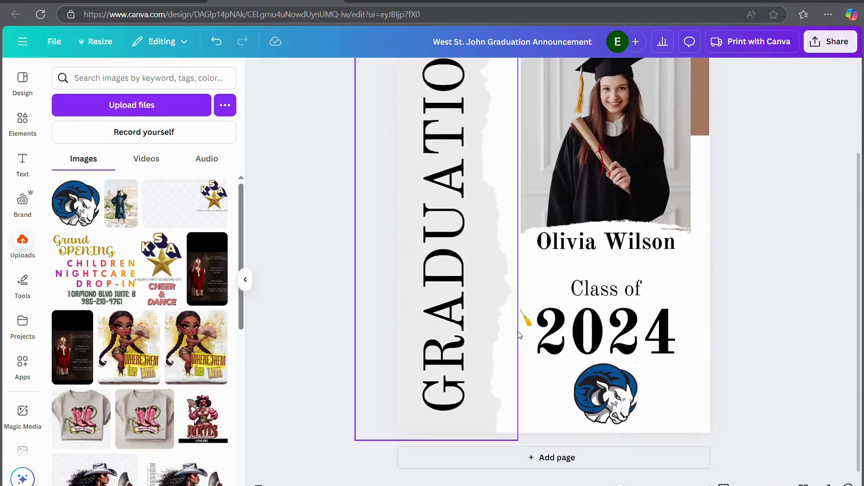
{"action": "left_click", "coordinate": [522, 315]}
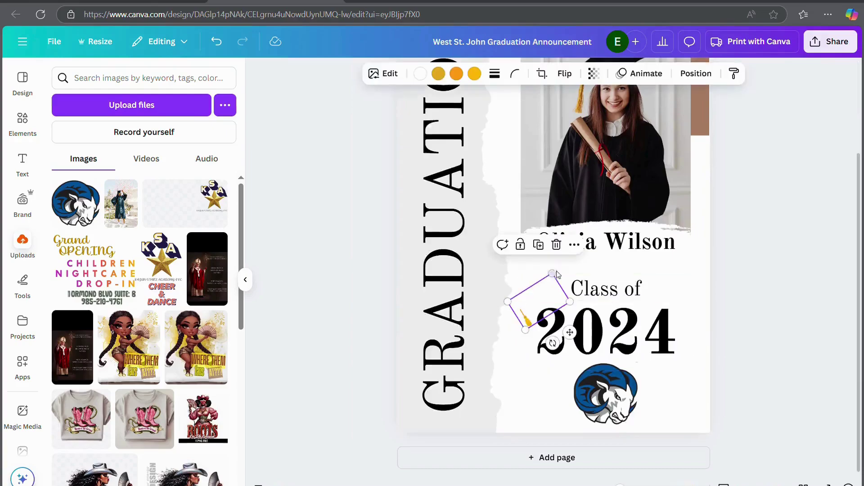
Delete the tassel graphic and nudge the brown accent block slightly right.
{"action": "left_click", "coordinate": [556, 244]}
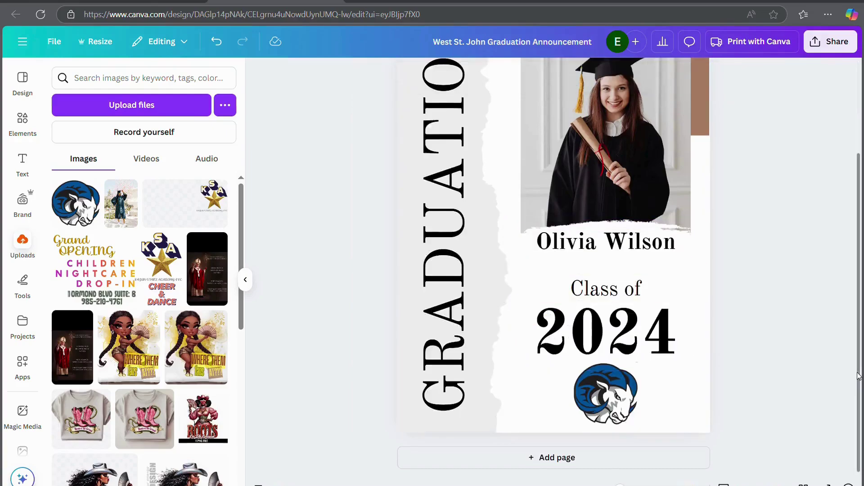
{"action": "scroll", "coordinate": [803, 322], "scroll_direction": "up", "scroll_amount": 3}
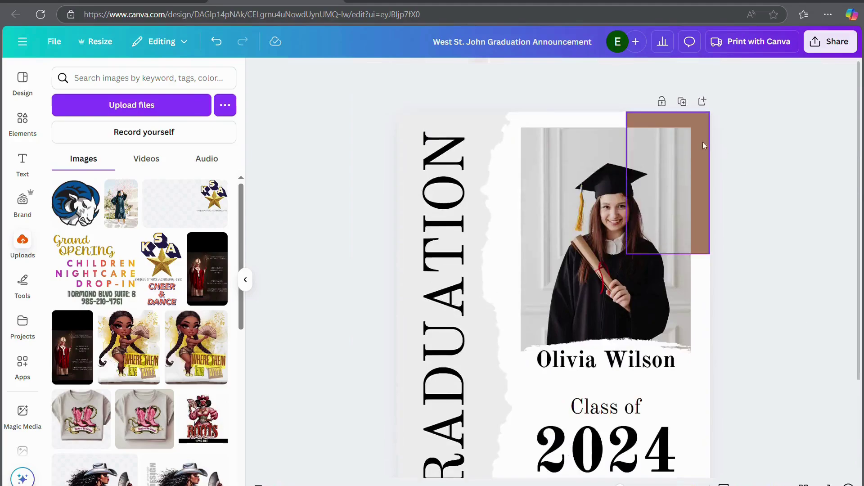
{"action": "left_click", "coordinate": [700, 155]}
{"action": "left_click_drag", "start_coordinate": [701, 154], "coordinate": [706, 155]}
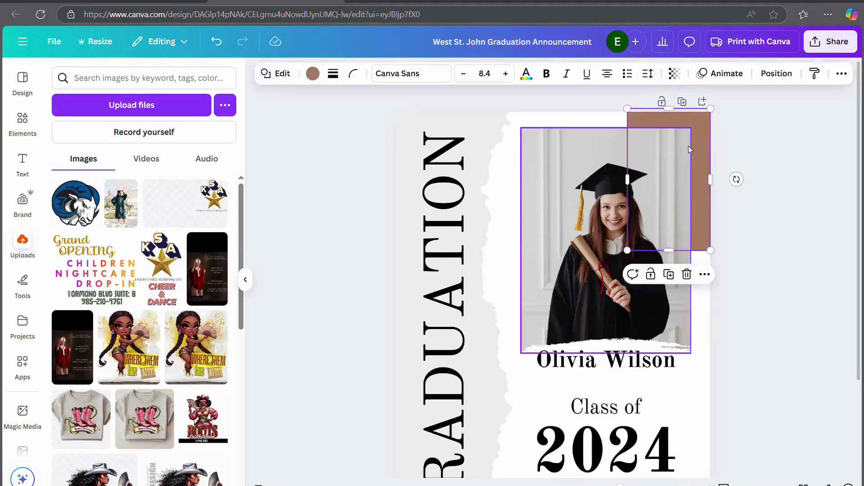
Deselect everything and scroll over the whole card to review it.
{"action": "left_click", "coordinate": [688, 145]}
{"action": "left_click", "coordinate": [790, 127]}
{"action": "scroll", "coordinate": [795, 127], "scroll_direction": "down", "scroll_amount": 3}
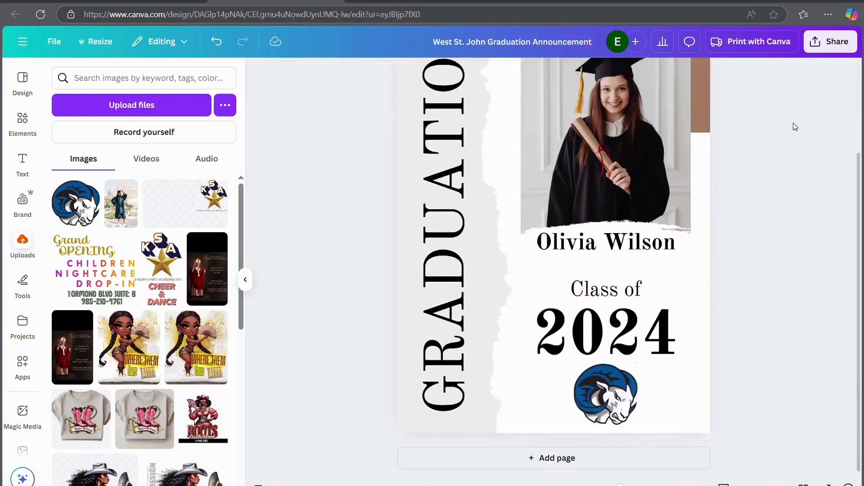
{"action": "scroll", "coordinate": [675, 345], "scroll_direction": "up", "scroll_amount": 5}
{"action": "scroll", "coordinate": [674, 342], "scroll_direction": "down", "scroll_amount": 2}
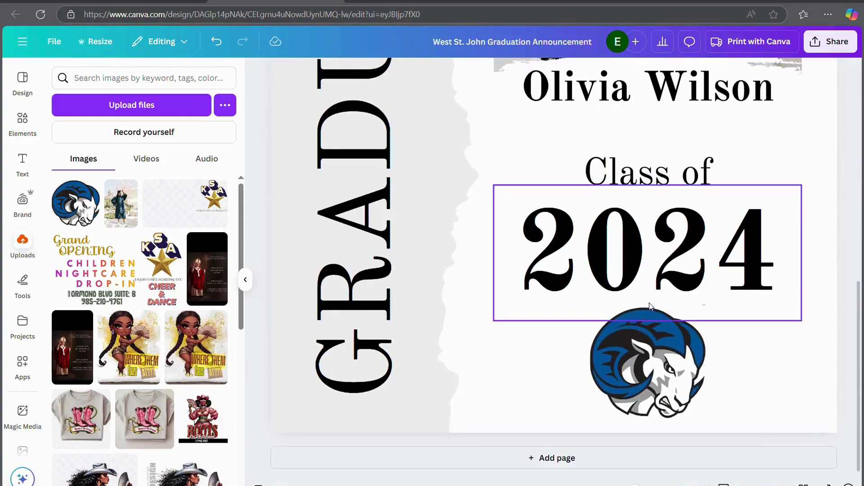
{"action": "scroll", "coordinate": [471, 416], "scroll_direction": "down", "scroll_amount": 5}
{"action": "scroll", "coordinate": [517, 360], "scroll_direction": "up", "scroll_amount": 3}
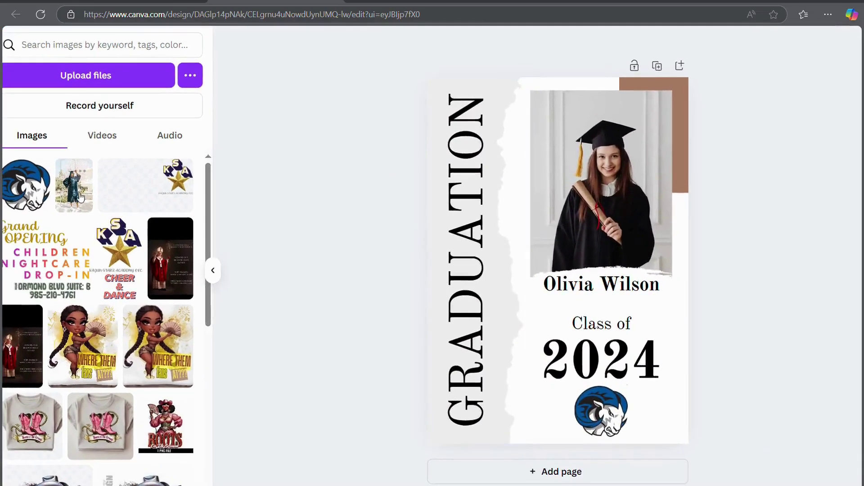
Replace the card photo with the new graduate picture, undoing a trial enlargement.
{"action": "left_click_drag", "start_coordinate": [80, 196], "coordinate": [557, 185]}
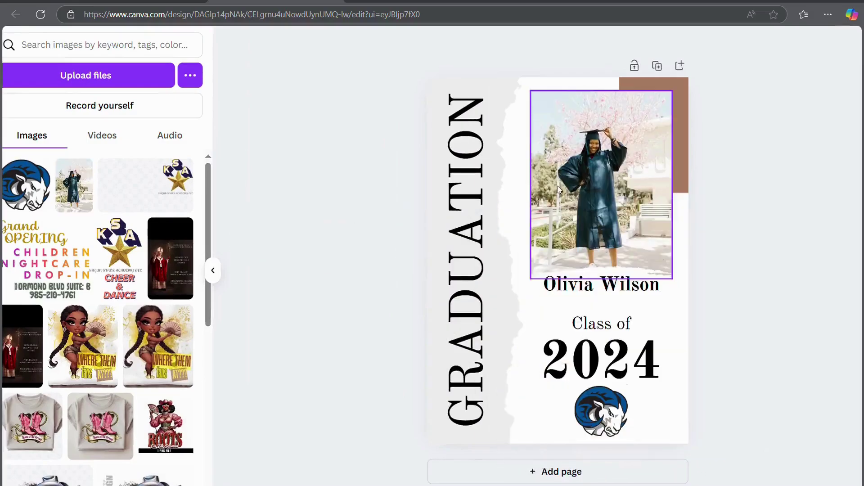
{"action": "double_click", "coordinate": [580, 194]}
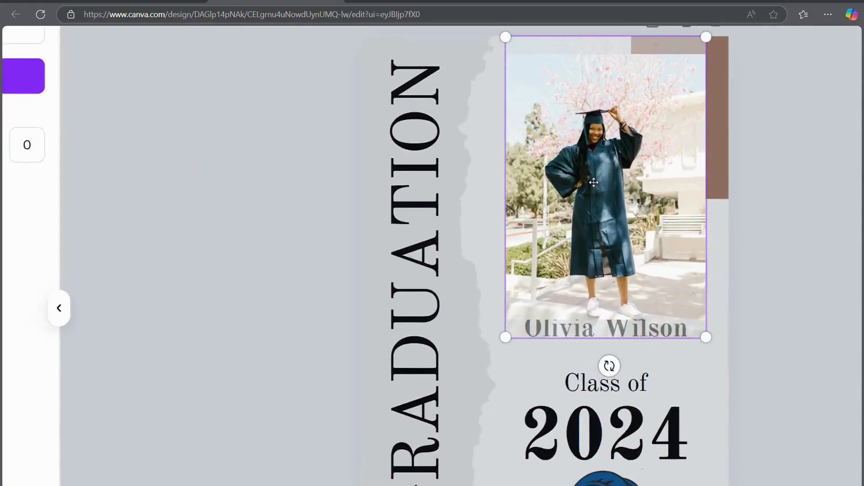
{"action": "left_click", "coordinate": [197, 121]}
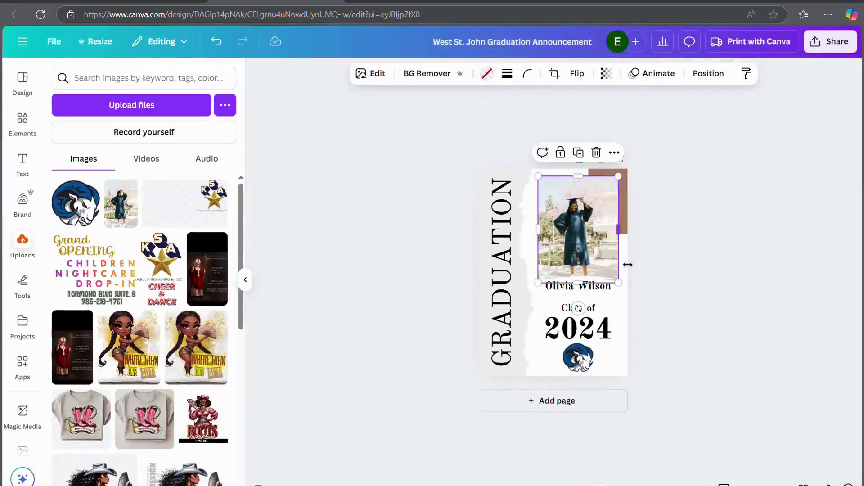
{"action": "key", "text": "ctrl+plus"}
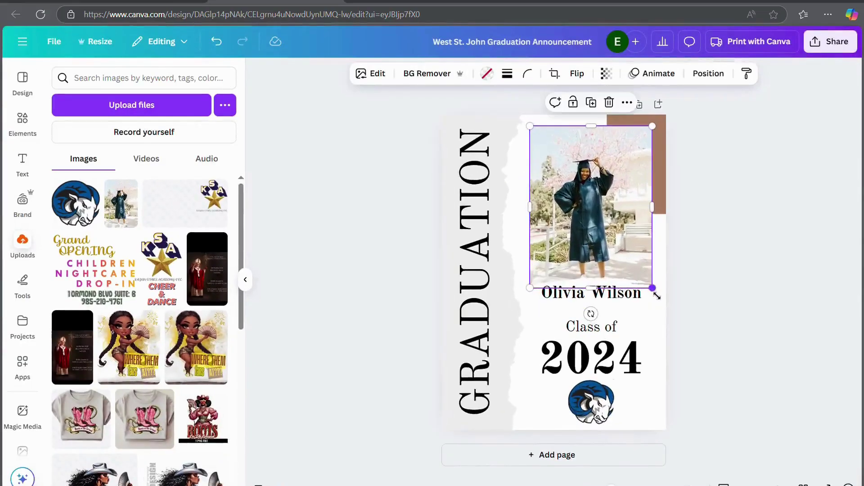
{"action": "left_click_drag", "start_coordinate": [656, 293], "coordinate": [756, 390]}
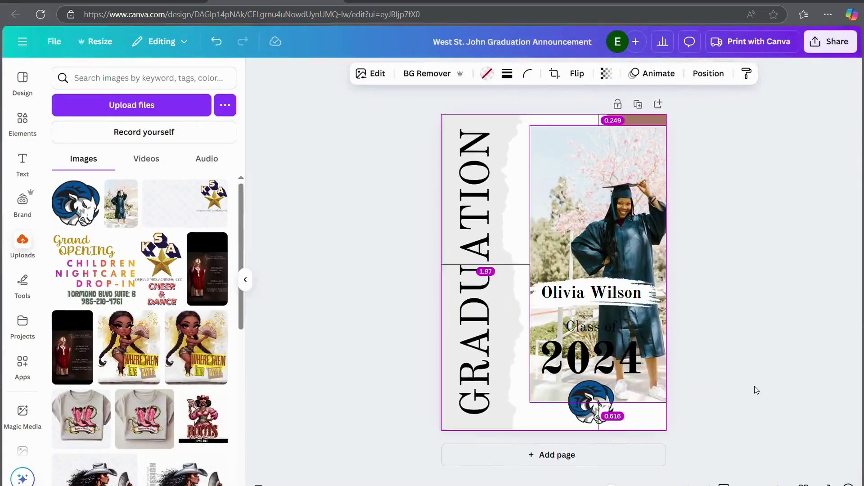
{"action": "key", "text": "ctrl+z"}
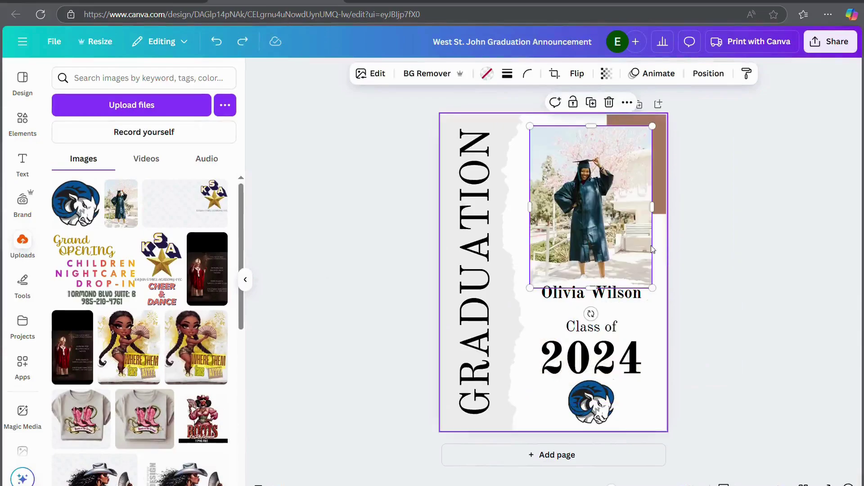
Crop the graduate photo larger and reposition her so she fills the frame.
{"action": "double_click", "coordinate": [613, 233]}
{"action": "scroll", "coordinate": [586, 207], "scroll_direction": "up", "scroll_amount": 2}
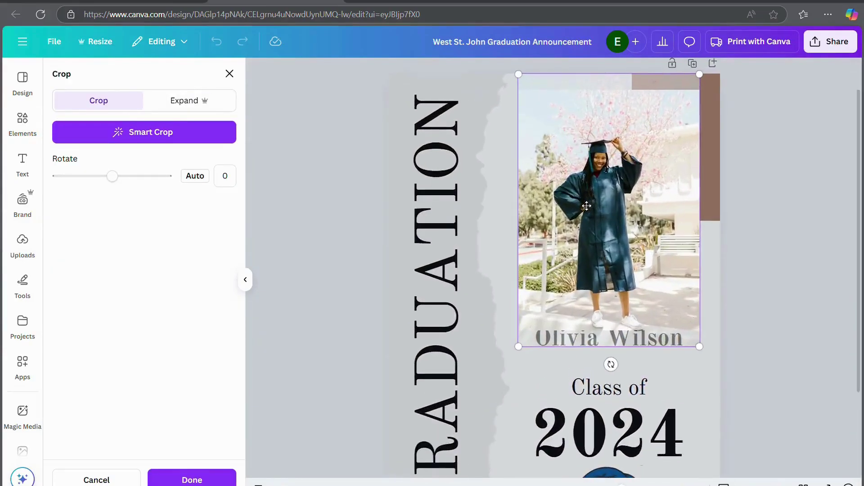
{"action": "left_click_drag", "start_coordinate": [714, 358], "coordinate": [841, 485]}
{"action": "left_click_drag", "start_coordinate": [768, 375], "coordinate": [701, 308]}
{"action": "left_click", "coordinate": [180, 476]}
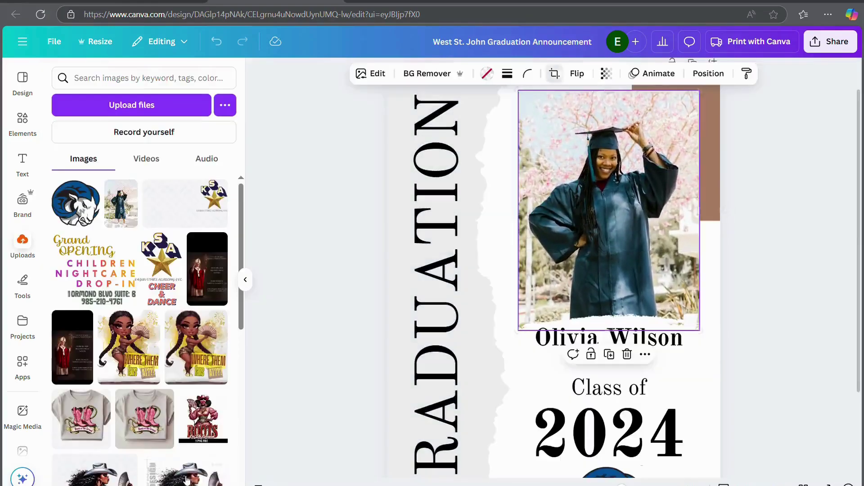
{"action": "left_click", "coordinate": [345, 375]}
{"action": "scroll", "coordinate": [345, 374], "scroll_direction": "up", "scroll_amount": 1}
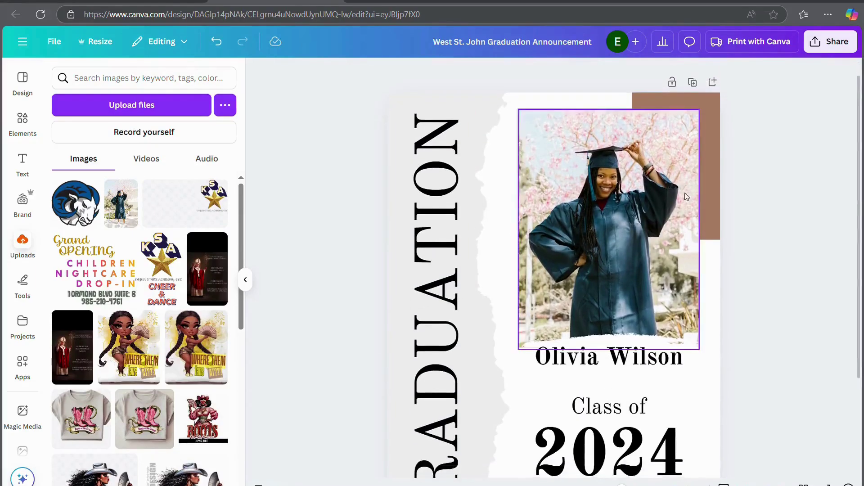
{"action": "scroll", "coordinate": [533, 343], "scroll_direction": "down", "scroll_amount": 3}
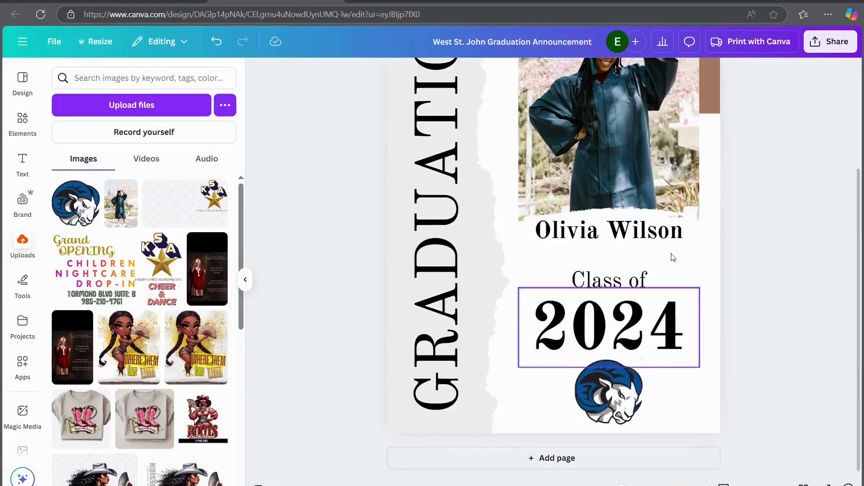
{"action": "left_click", "coordinate": [615, 382]}
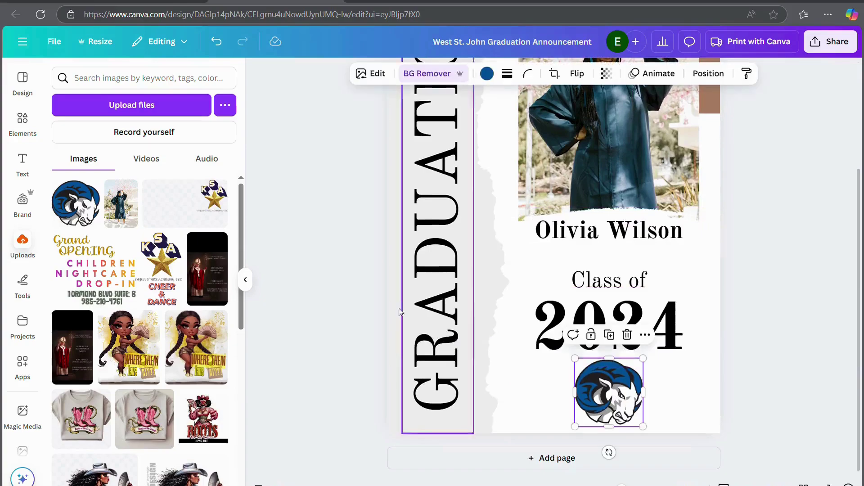
{"action": "left_click", "coordinate": [326, 243]}
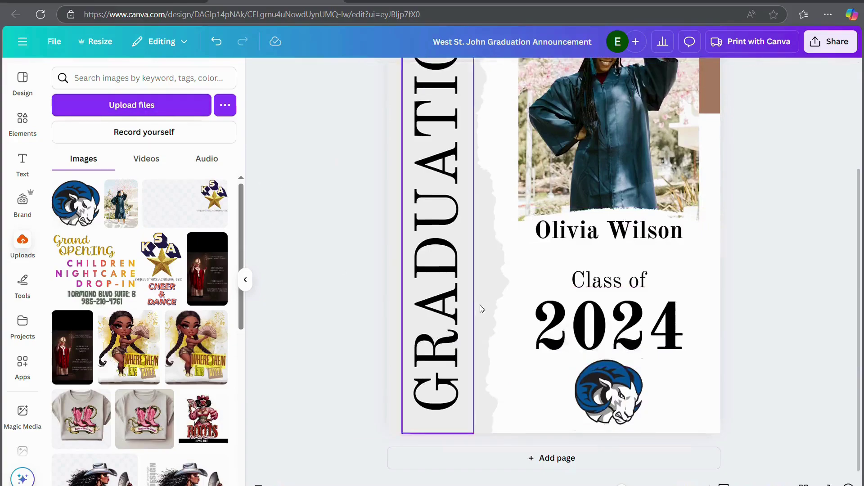
{"action": "left_click", "coordinate": [618, 407]}
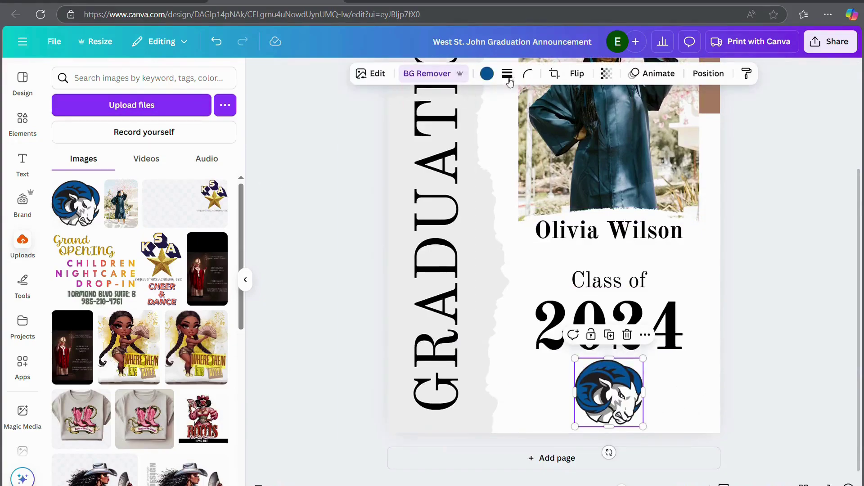
{"action": "left_click", "coordinate": [487, 73]}
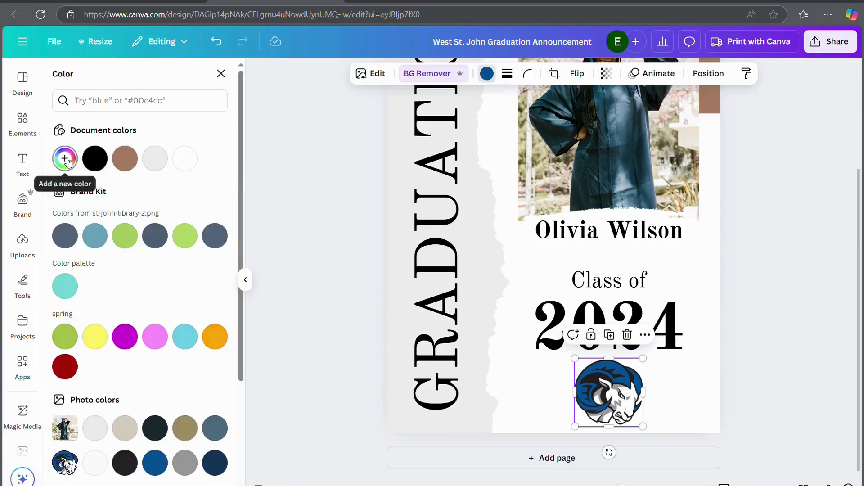
{"action": "key", "text": "Escape"}
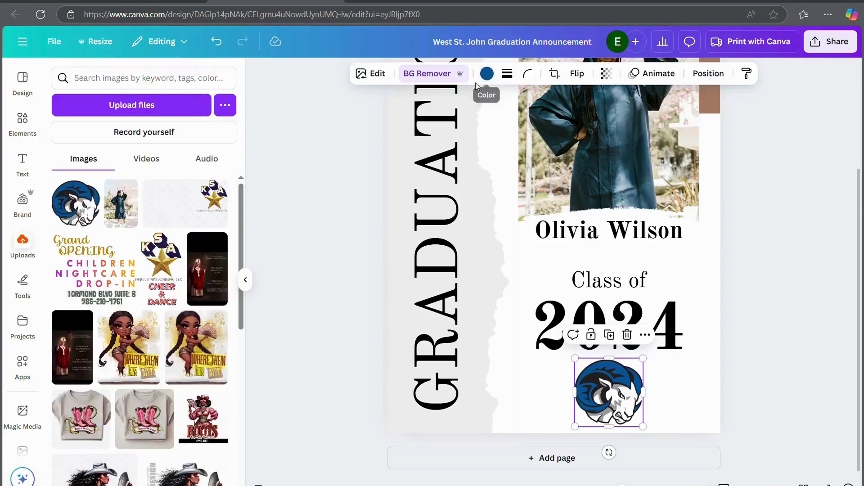
{"action": "left_click", "coordinate": [487, 74]}
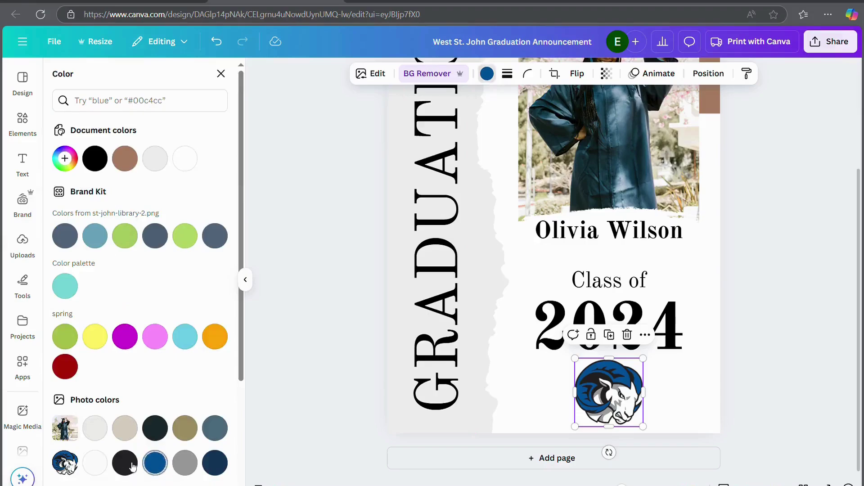
{"action": "scroll", "coordinate": [149, 470], "scroll_direction": "down", "scroll_amount": 3}
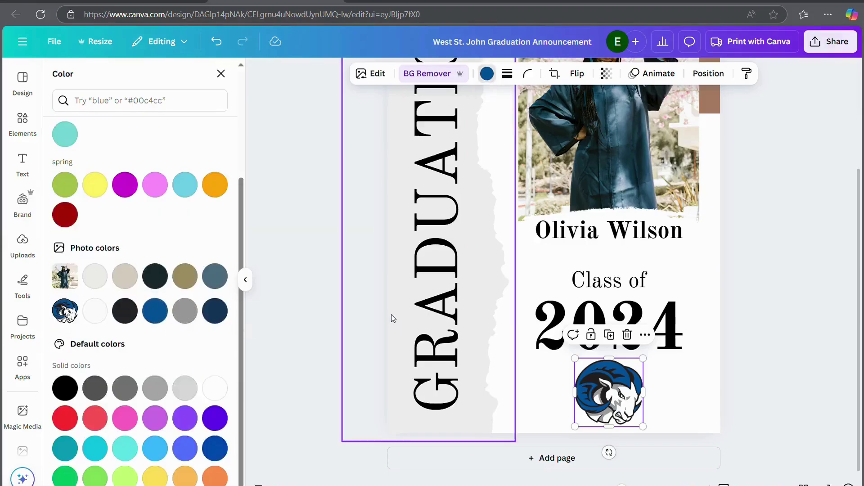
{"action": "key", "text": "Escape"}
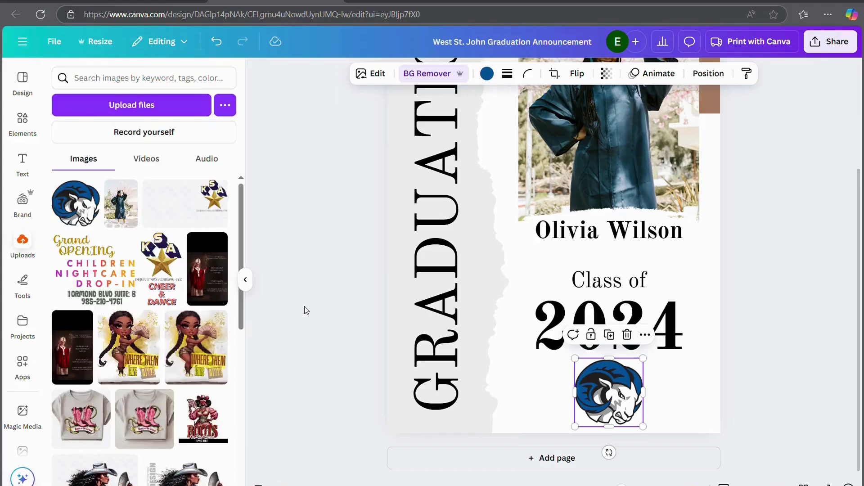
Recolour the grey torn-paper strip behind GRADUATION dark blue.
{"action": "left_click", "coordinate": [394, 278]}
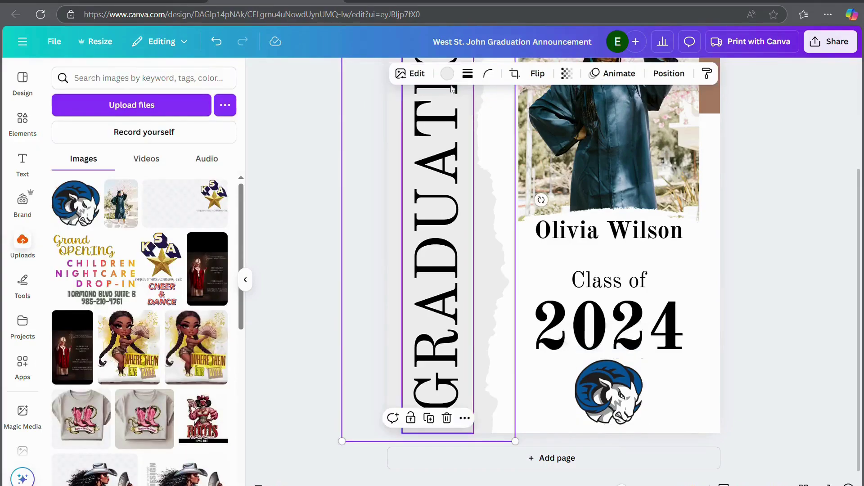
{"action": "scroll", "coordinate": [426, 267], "scroll_direction": "up", "scroll_amount": 3}
{"action": "scroll", "coordinate": [425, 266], "scroll_direction": "down", "scroll_amount": 3}
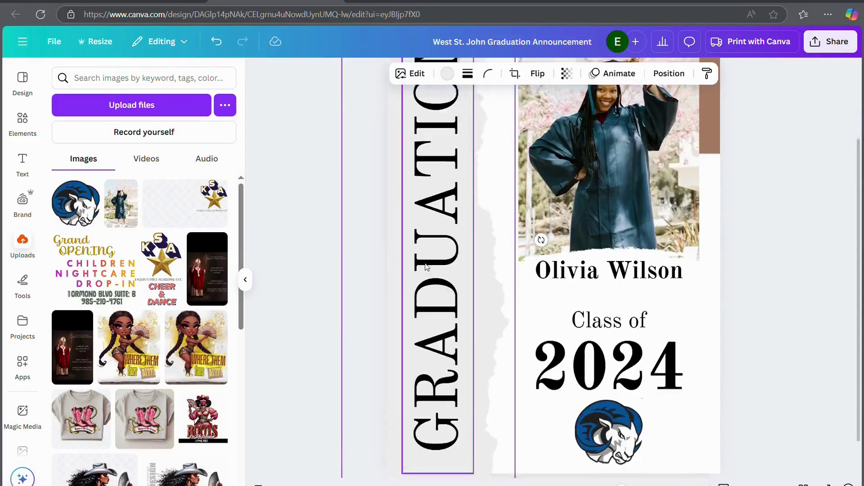
{"action": "left_click", "coordinate": [446, 74]}
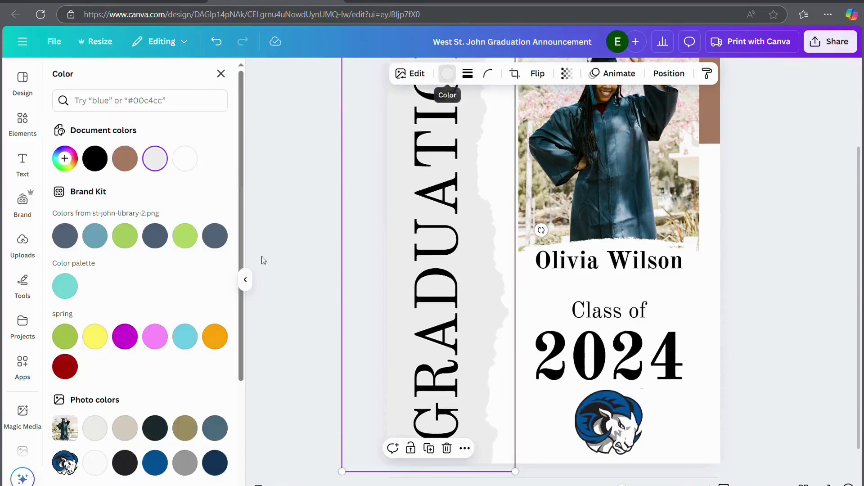
{"action": "scroll", "coordinate": [153, 315], "scroll_direction": "down", "scroll_amount": 2}
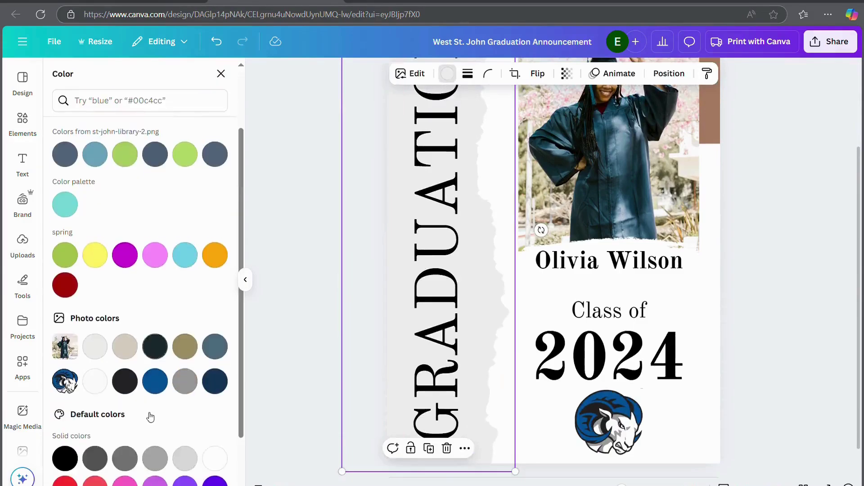
{"action": "left_click", "coordinate": [159, 377]}
{"action": "key", "text": "Escape"}
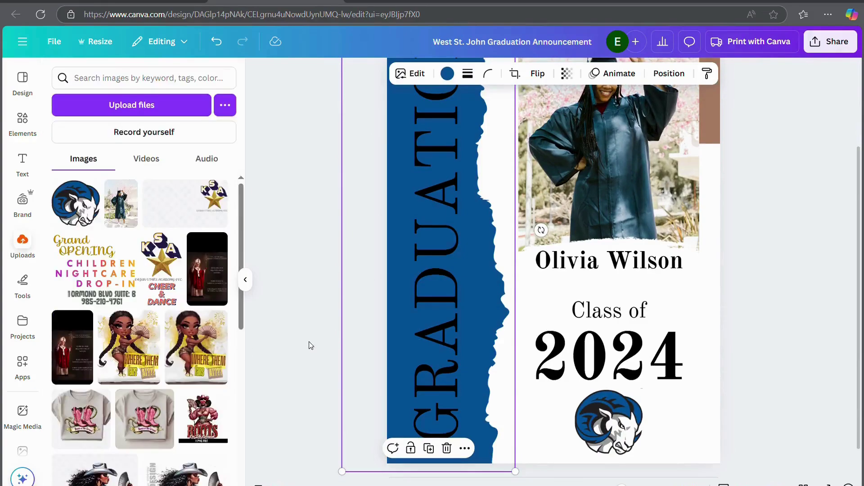
{"action": "scroll", "coordinate": [310, 345], "scroll_direction": "up", "scroll_amount": 3}
Recolour the brown rectangle at top-right dark navy.
{"action": "left_click", "coordinate": [715, 184]}
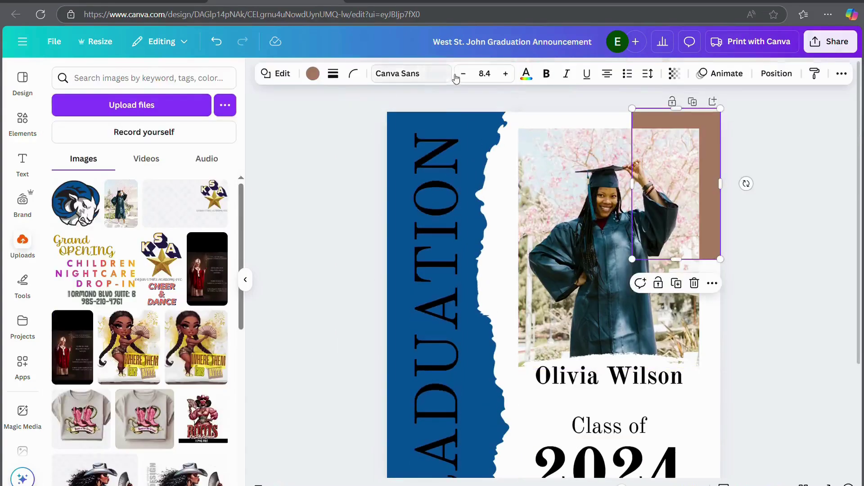
{"action": "left_click", "coordinate": [311, 76]}
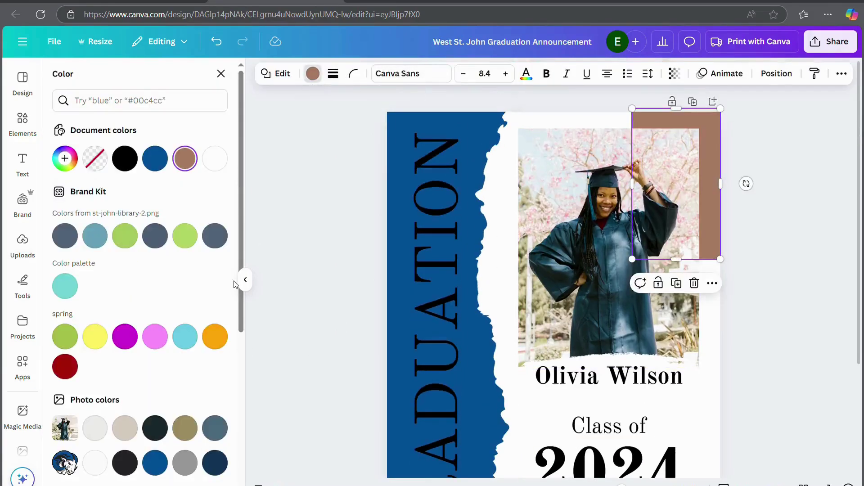
{"action": "left_click", "coordinate": [156, 471]}
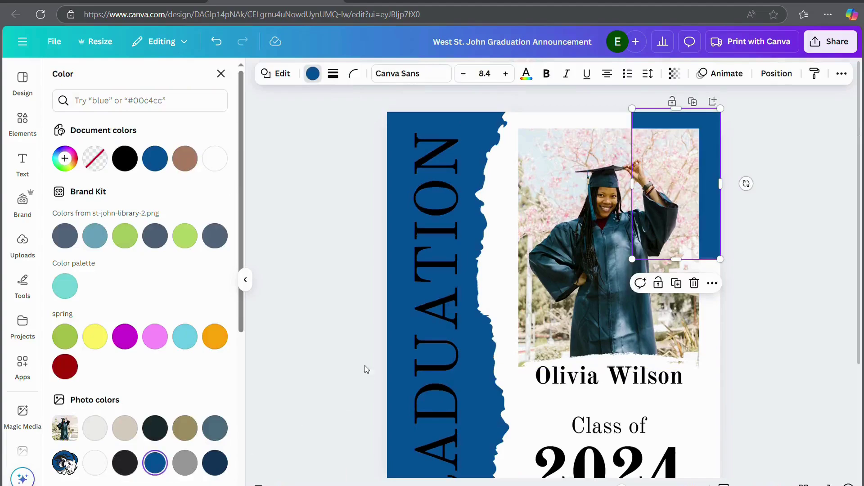
{"action": "left_click", "coordinate": [212, 467]}
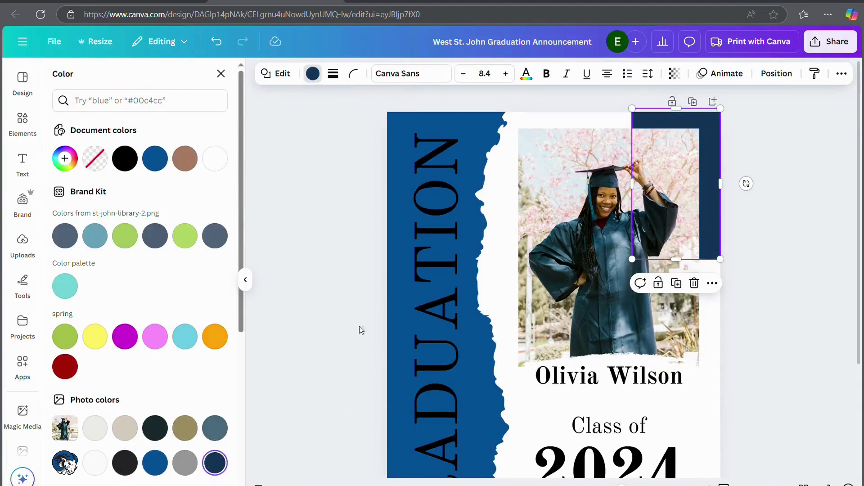
{"action": "key", "text": "Escape"}
{"action": "scroll", "coordinate": [337, 313], "scroll_direction": "down", "scroll_amount": 3}
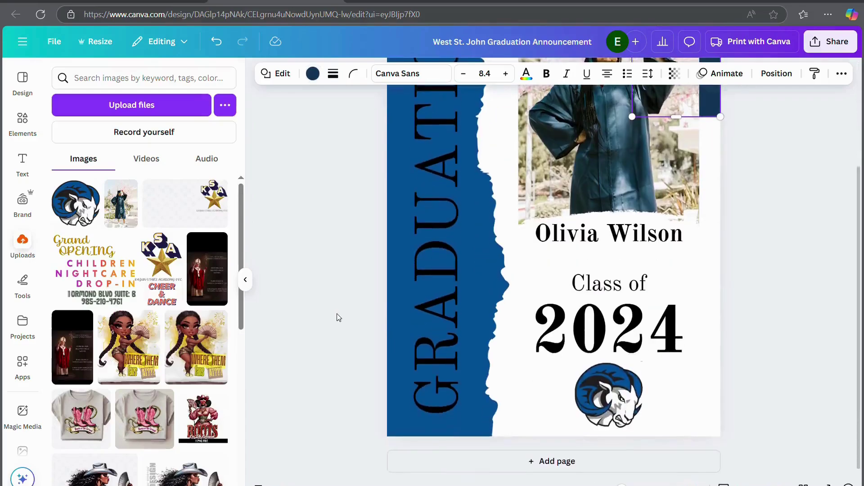
Change the vertical GRADUATION lettering from black to white.
{"action": "left_click", "coordinate": [450, 307]}
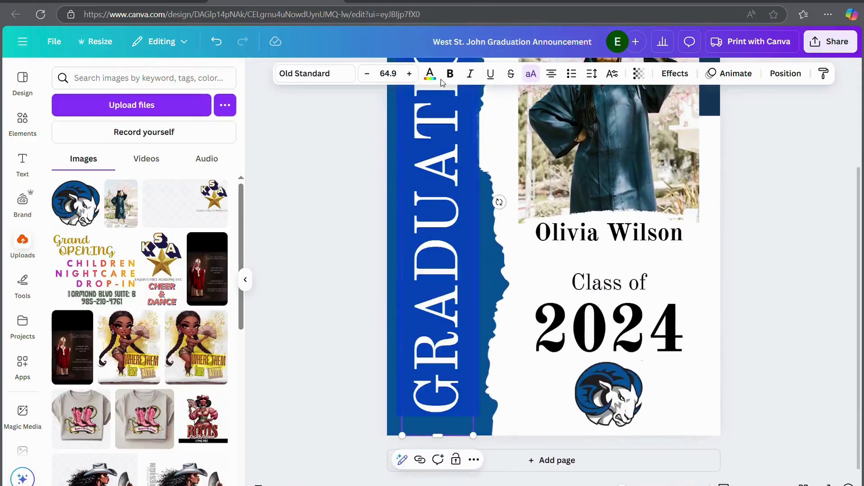
{"action": "left_click", "coordinate": [429, 73]}
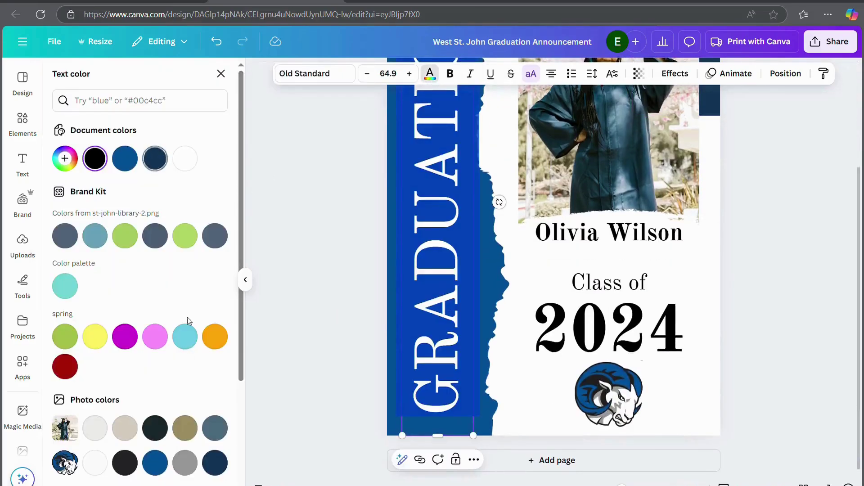
{"action": "left_click", "coordinate": [95, 469]}
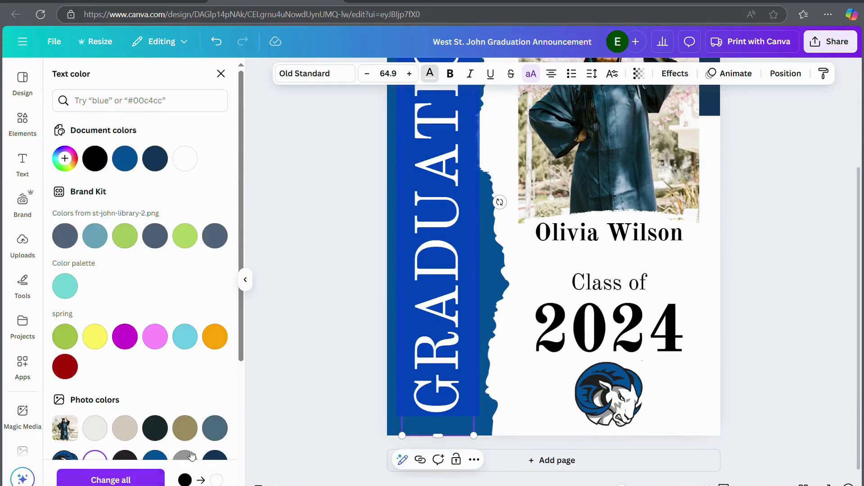
{"action": "left_click", "coordinate": [295, 429]}
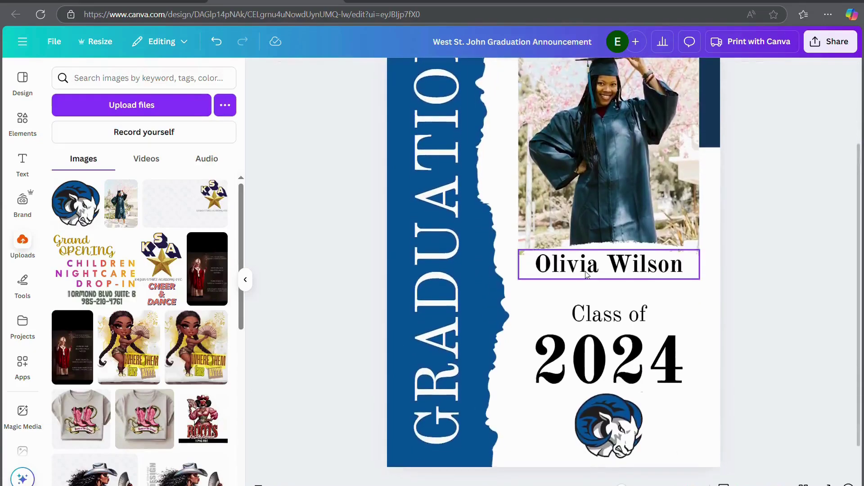
Recolour the brush stroke behind the graduate's name dark navy.
{"action": "left_click", "coordinate": [587, 273]}
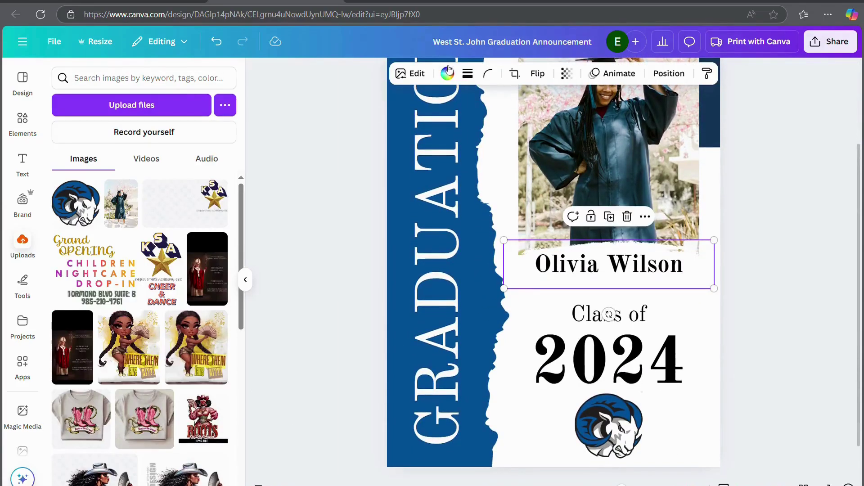
{"action": "left_click", "coordinate": [448, 74]}
{"action": "scroll", "coordinate": [225, 193], "scroll_direction": "down", "scroll_amount": 4}
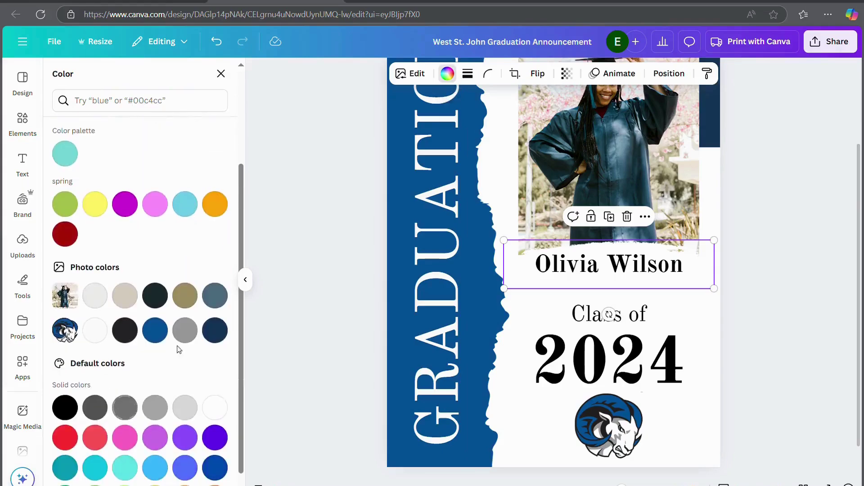
{"action": "left_click", "coordinate": [217, 332]}
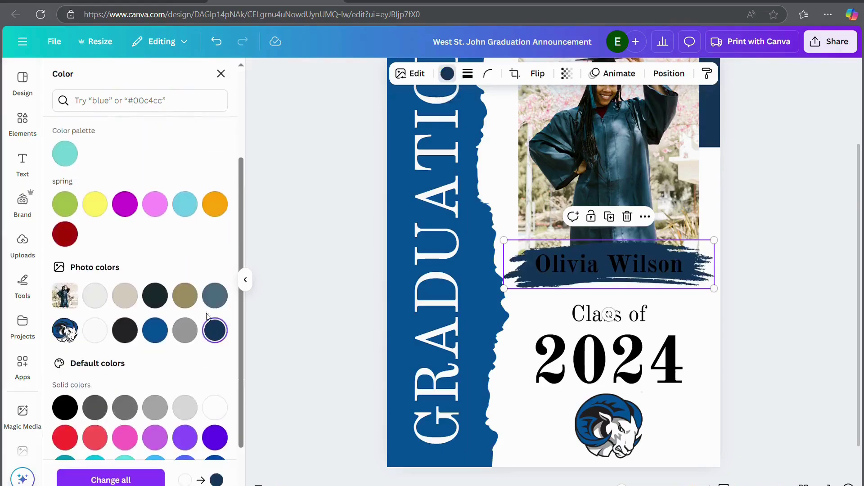
{"action": "key", "text": "Escape"}
{"action": "left_click", "coordinate": [250, 293]}
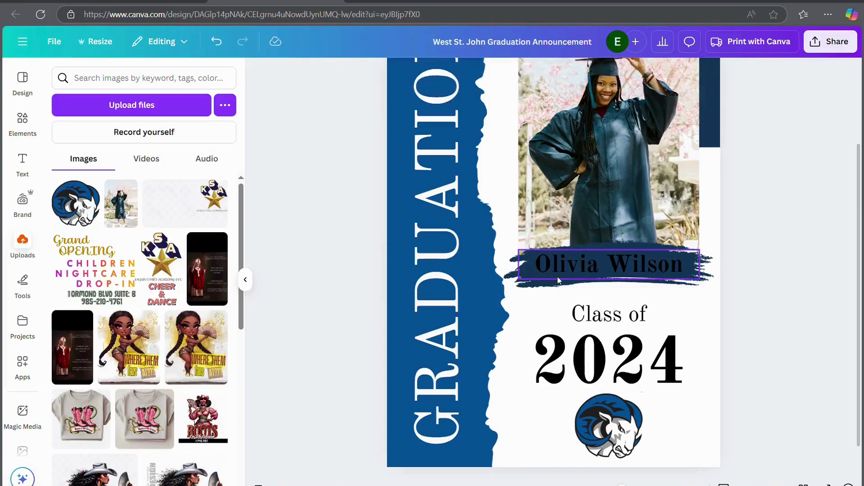
Turn the graduate's name text white.
{"action": "left_click", "coordinate": [557, 276]}
{"action": "scroll", "coordinate": [657, 222], "scroll_direction": "up", "scroll_amount": 3}
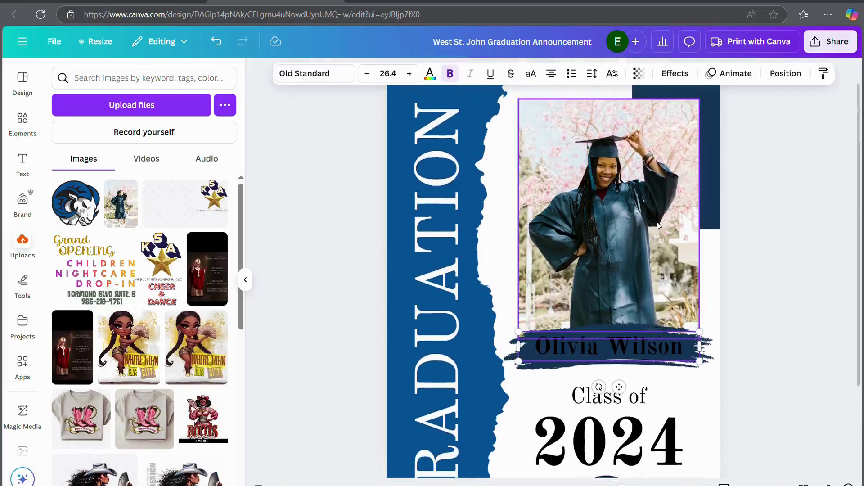
{"action": "scroll", "coordinate": [658, 222], "scroll_direction": "down", "scroll_amount": 1}
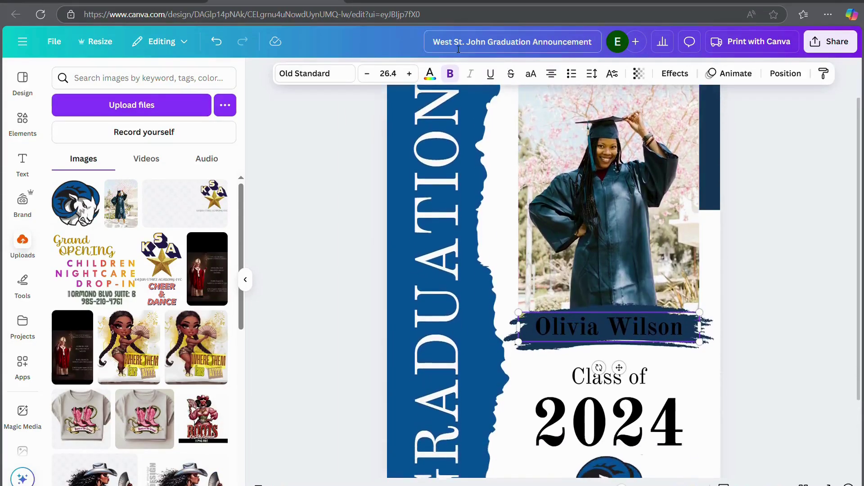
{"action": "left_click", "coordinate": [430, 76]}
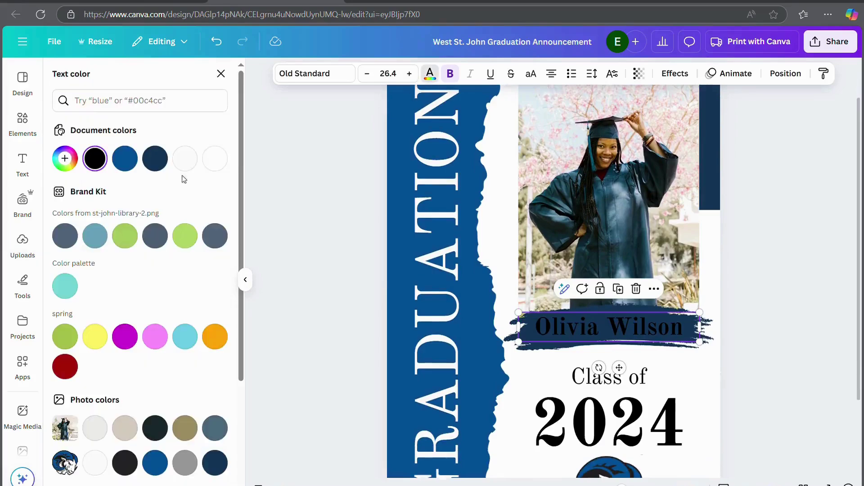
{"action": "left_click", "coordinate": [95, 465]}
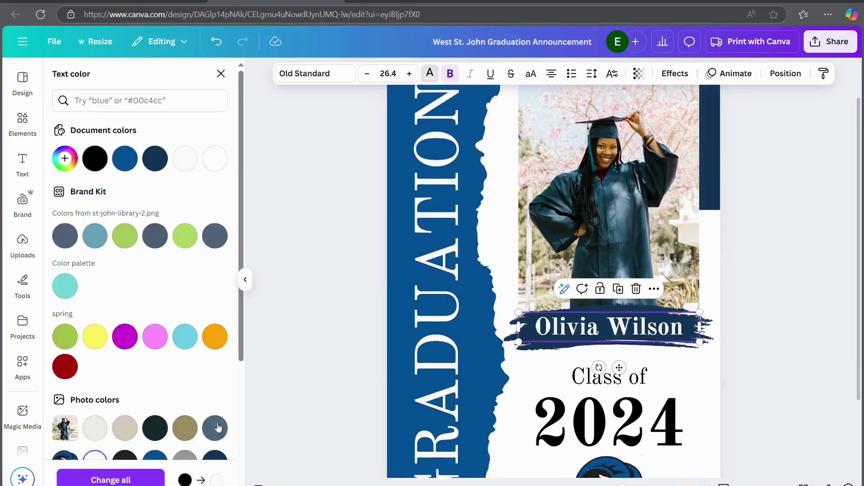
{"action": "left_click", "coordinate": [269, 379]}
{"action": "left_click", "coordinate": [313, 371]}
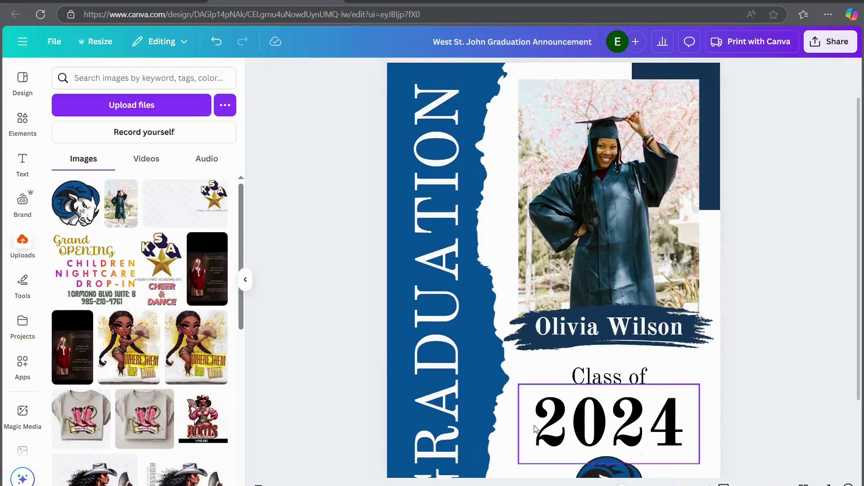
{"action": "scroll", "coordinate": [534, 426], "scroll_direction": "down", "scroll_amount": 2}
{"action": "scroll", "coordinate": [586, 367], "scroll_direction": "up", "scroll_amount": 1}
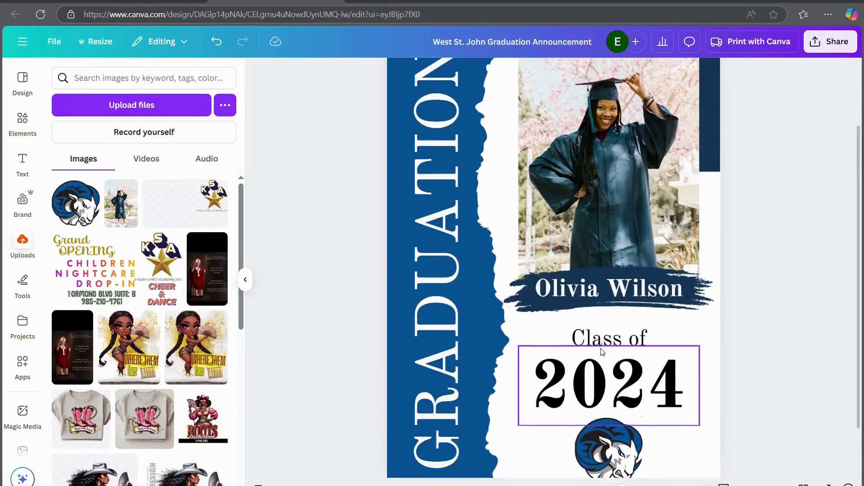
Switch the brush stroke behind the name to the document blue.
{"action": "left_click", "coordinate": [615, 269]}
{"action": "left_click", "coordinate": [448, 73]}
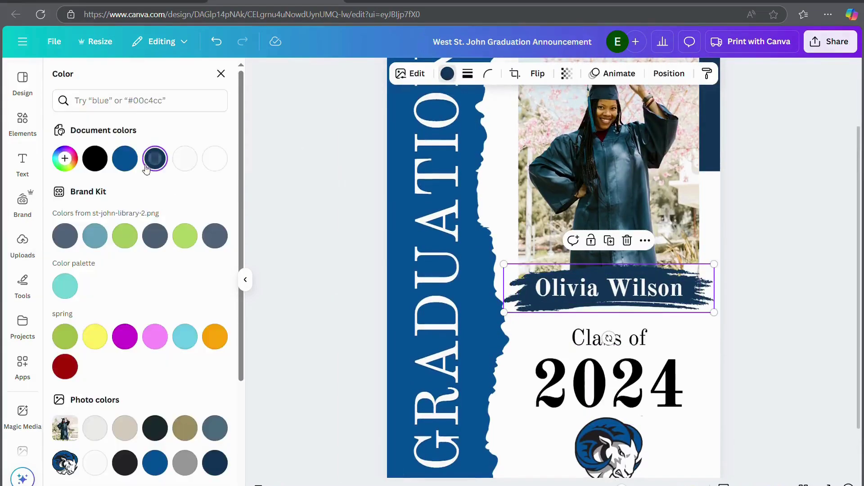
{"action": "left_click", "coordinate": [124, 158]}
{"action": "left_click", "coordinate": [340, 264]}
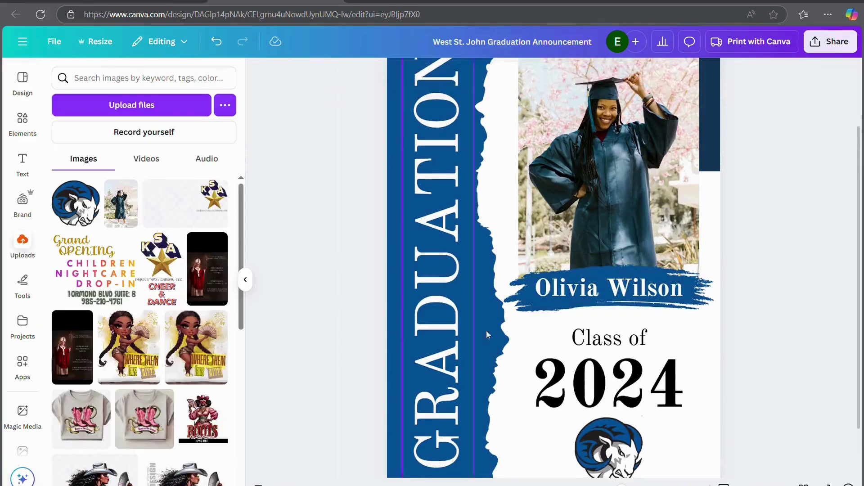
Colour the year 2024 dark navy.
{"action": "left_click", "coordinate": [608, 382]}
{"action": "double_click", "coordinate": [608, 383]}
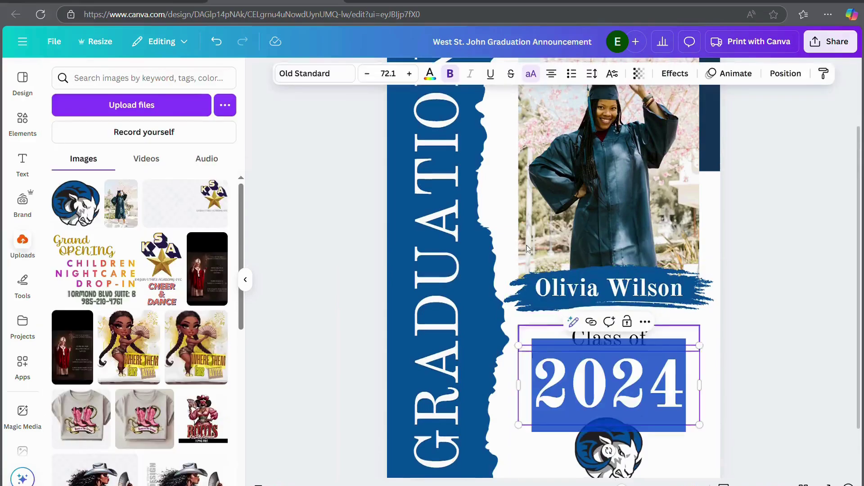
{"action": "left_click", "coordinate": [431, 73]}
{"action": "scroll", "coordinate": [100, 449], "scroll_direction": "down", "scroll_amount": 1}
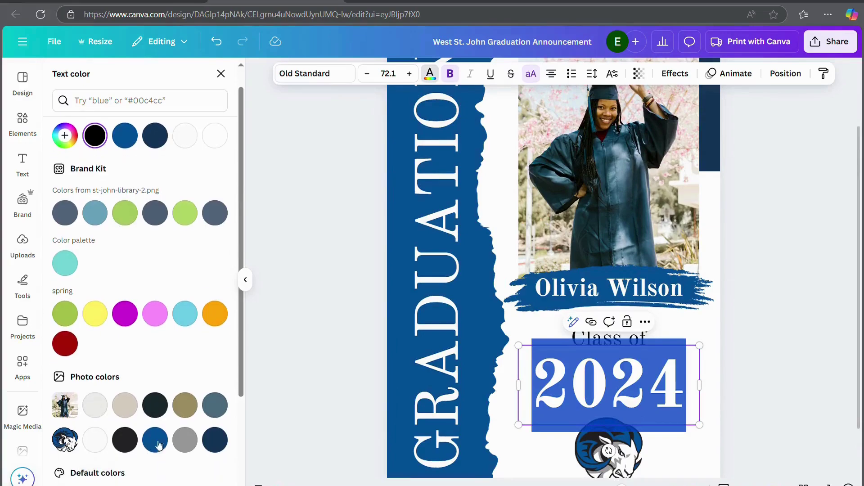
{"action": "left_click", "coordinate": [227, 446]}
{"action": "left_click", "coordinate": [345, 394]}
Colour the 'Class of' line dark navy.
{"action": "double_click", "coordinate": [608, 338]}
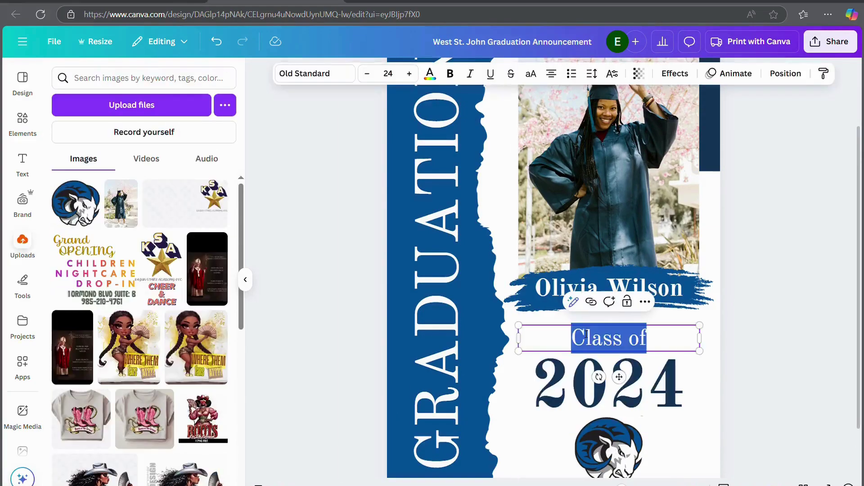
{"action": "left_click", "coordinate": [433, 74]}
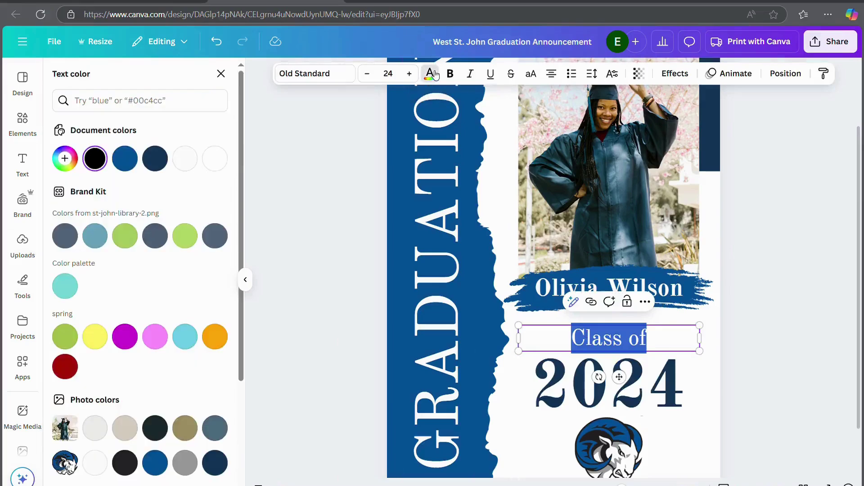
{"action": "left_click", "coordinate": [215, 470]}
{"action": "left_click", "coordinate": [307, 392]}
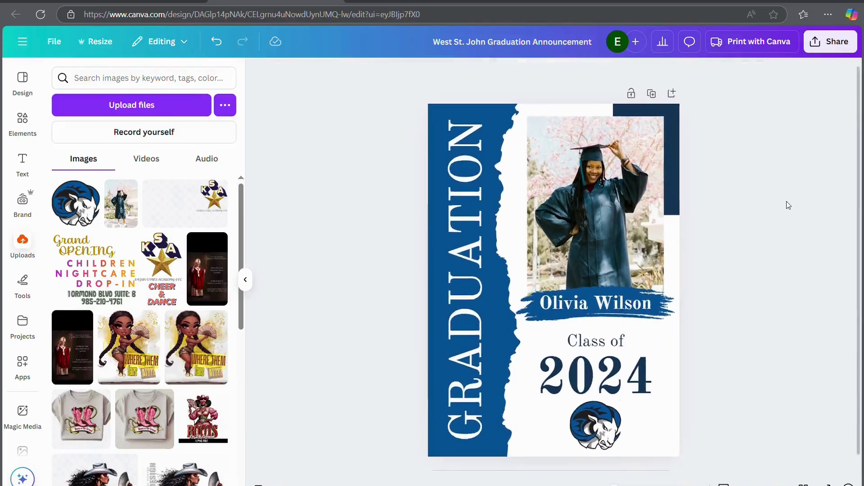
Change the year from 2024 to 2025.
{"action": "left_click", "coordinate": [610, 305]}
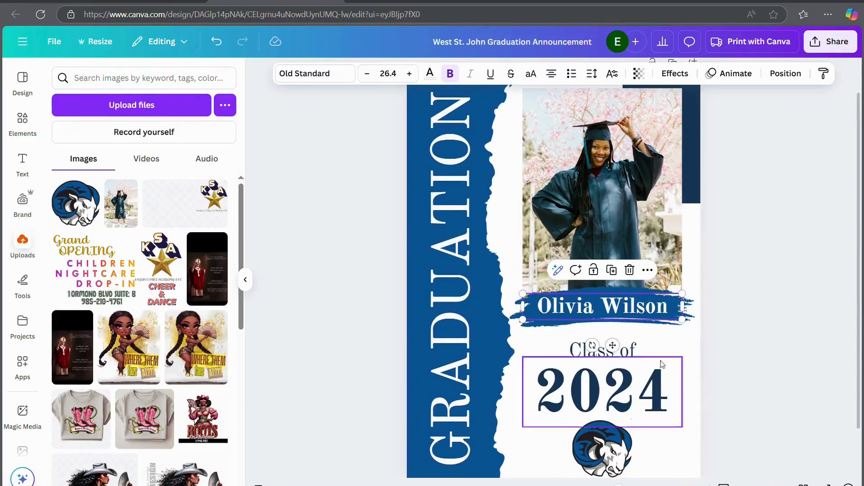
{"action": "double_click", "coordinate": [650, 395]}
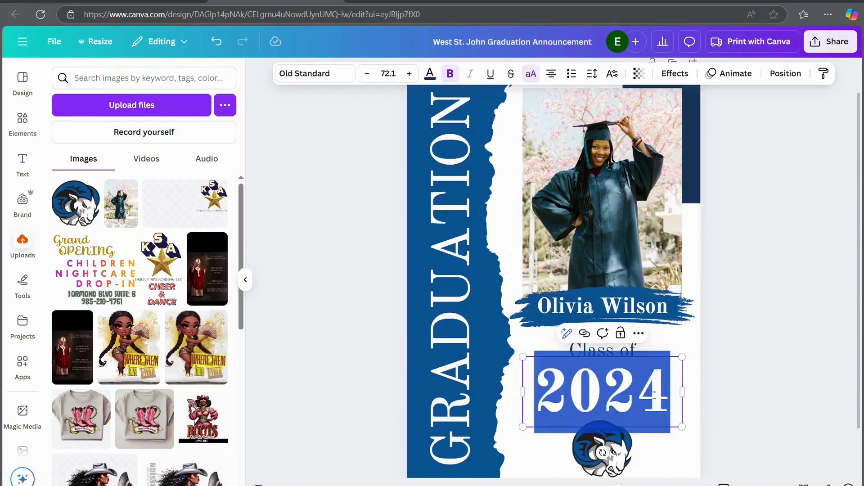
{"action": "left_click", "coordinate": [661, 396]}
{"action": "key", "text": "BackSpace"}
{"action": "type", "text": "5"}
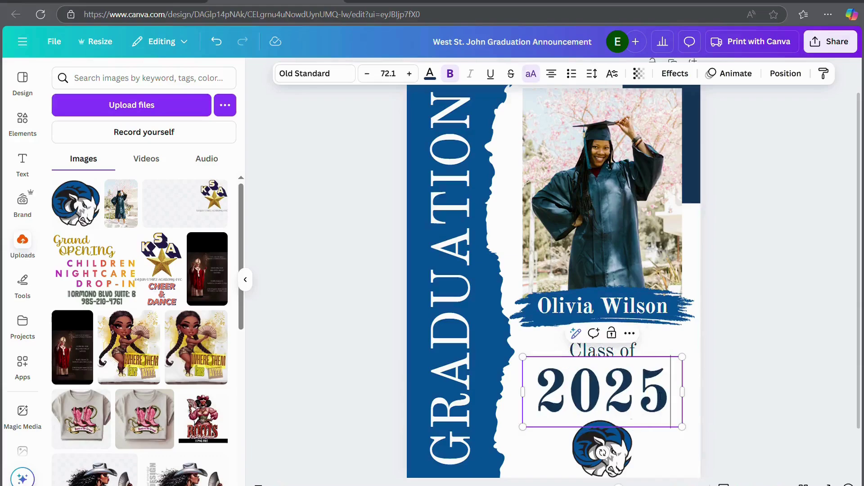
{"action": "left_click", "coordinate": [800, 363]}
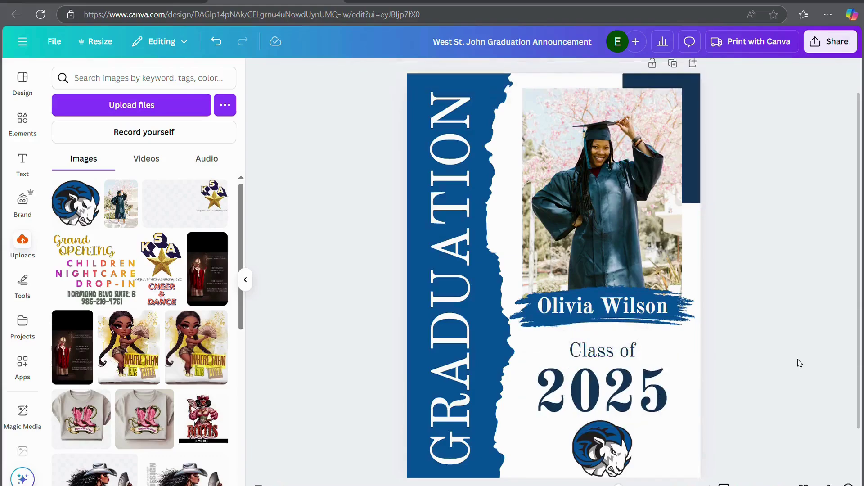
Replace the graduate's name with the placeholder 'Graduate Name'.
{"action": "left_click", "coordinate": [657, 307]}
{"action": "left_click", "coordinate": [658, 308]}
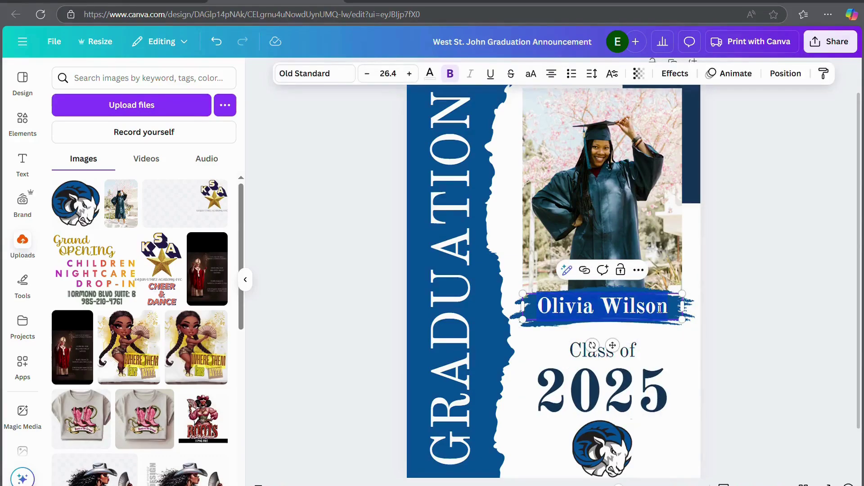
{"action": "type", "text": "Graduate"}
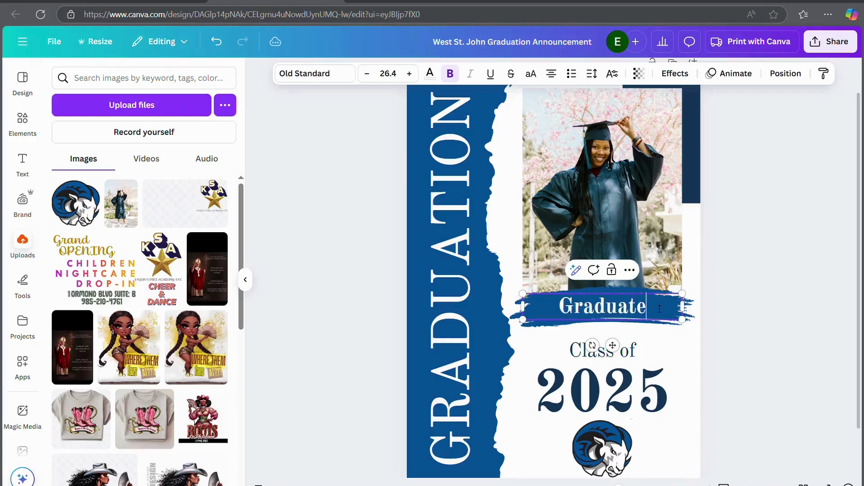
{"action": "type", "text": " Name"}
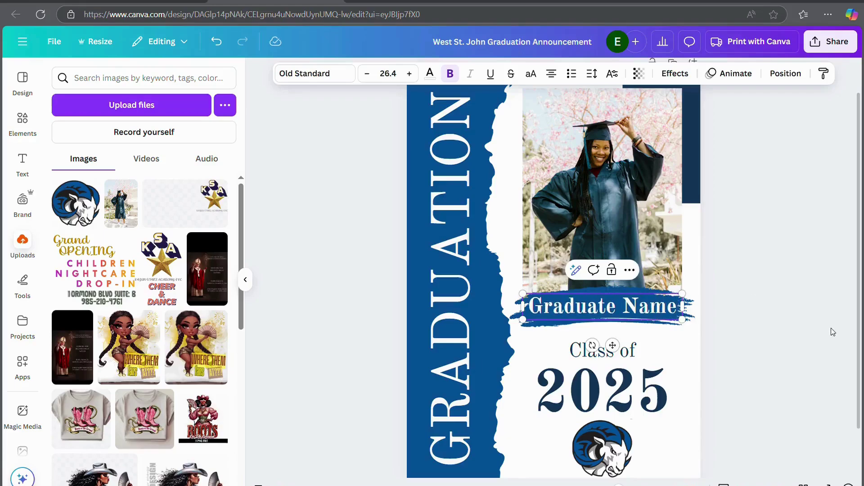
{"action": "left_click", "coordinate": [831, 331]}
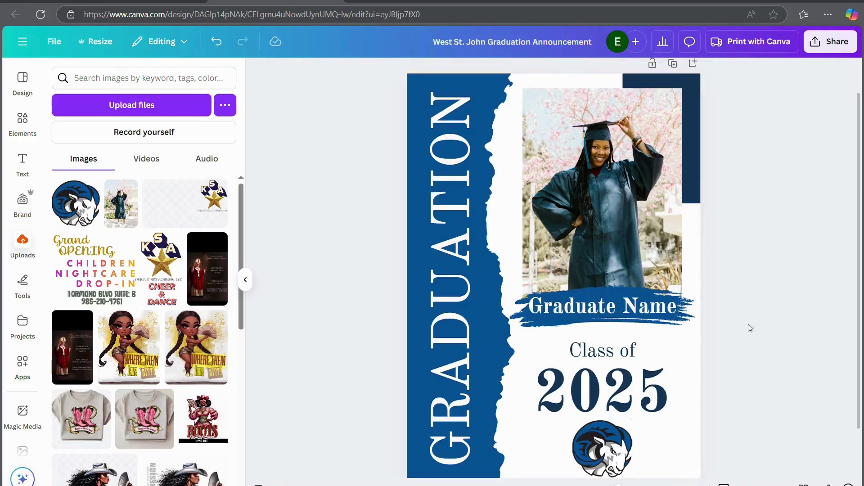
{"action": "scroll", "coordinate": [732, 204], "scroll_direction": "down", "scroll_amount": 1}
{"action": "scroll", "coordinate": [732, 203], "scroll_direction": "up", "scroll_amount": 2}
{"action": "scroll", "coordinate": [732, 204], "scroll_direction": "down", "scroll_amount": 2}
{"action": "scroll", "coordinate": [732, 204], "scroll_direction": "up", "scroll_amount": 2}
{"action": "scroll", "coordinate": [733, 204], "scroll_direction": "down", "scroll_amount": 1}
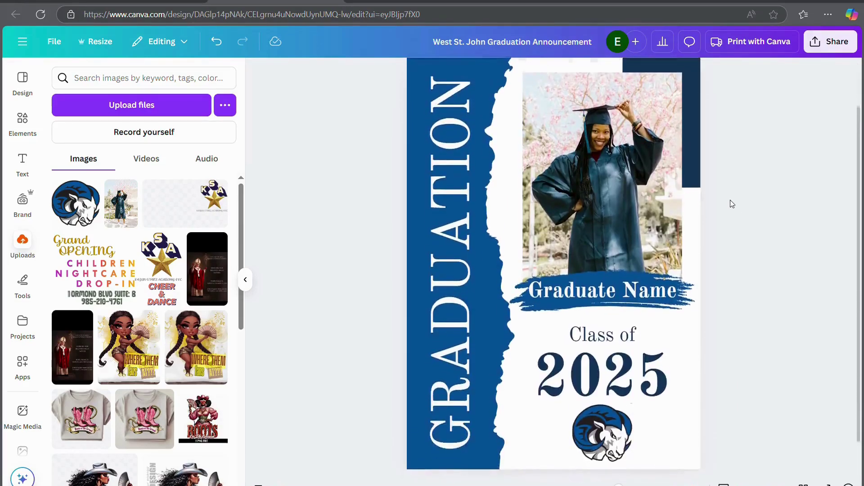
{"action": "scroll", "coordinate": [732, 204], "scroll_direction": "up", "scroll_amount": 1}
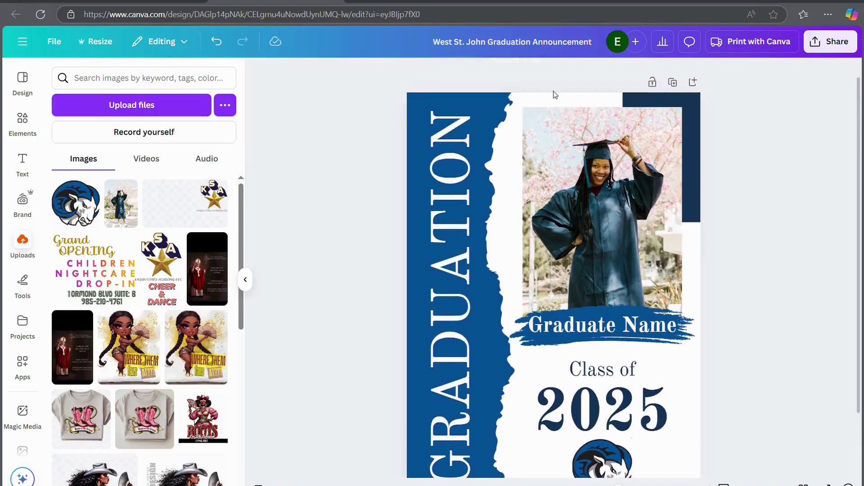
Restyle the vertical GRADUATION title in a Handwriting script font, trying Leckerli One and The Breaks Script.
{"action": "left_click", "coordinate": [481, 220]}
{"action": "scroll", "coordinate": [481, 219], "scroll_direction": "down", "scroll_amount": 2}
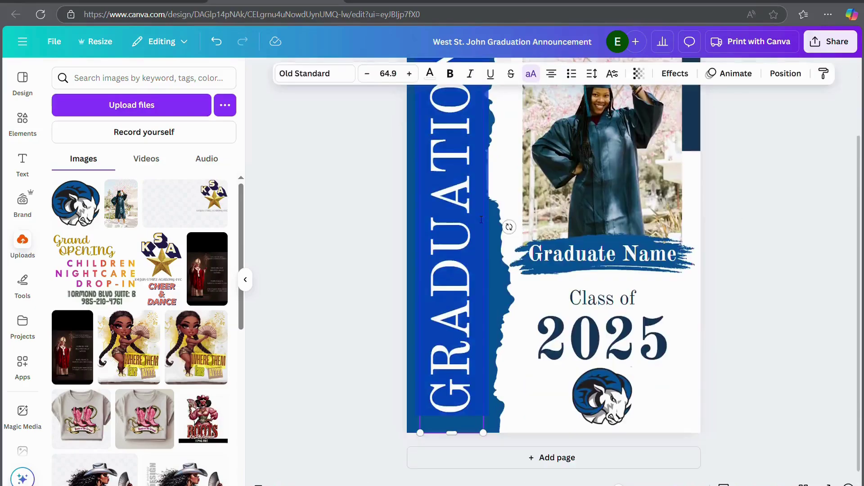
{"action": "left_click", "coordinate": [330, 73]}
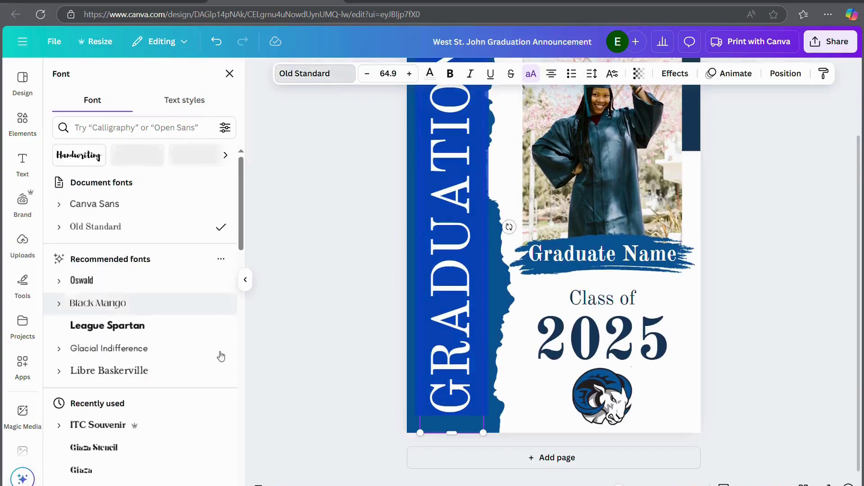
{"action": "scroll", "coordinate": [199, 376], "scroll_direction": "down", "scroll_amount": 2}
{"action": "scroll", "coordinate": [192, 382], "scroll_direction": "up", "scroll_amount": 2}
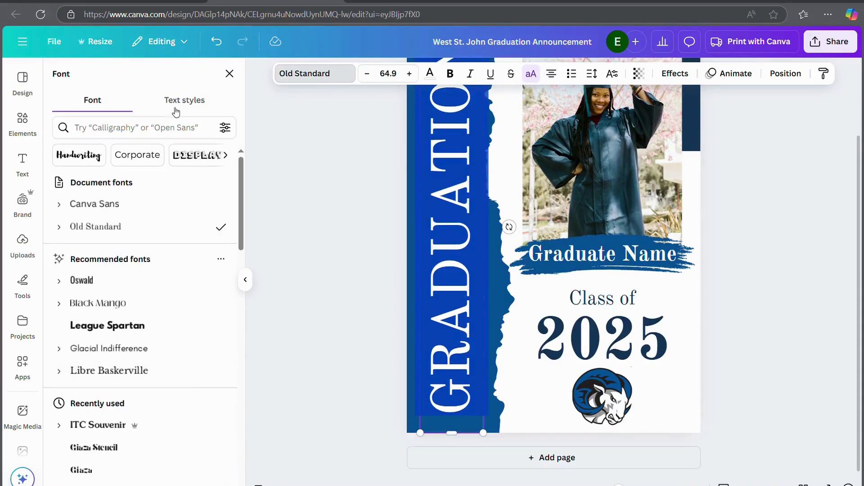
{"action": "left_click", "coordinate": [77, 157]}
{"action": "scroll", "coordinate": [134, 279], "scroll_direction": "down", "scroll_amount": 2}
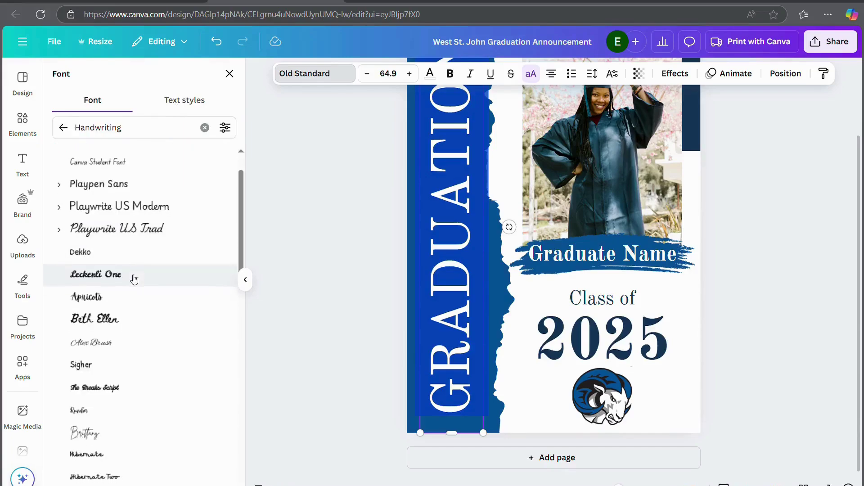
{"action": "scroll", "coordinate": [128, 261], "scroll_direction": "down", "scroll_amount": 1}
{"action": "left_click", "coordinate": [121, 230]}
{"action": "left_click", "coordinate": [150, 338]}
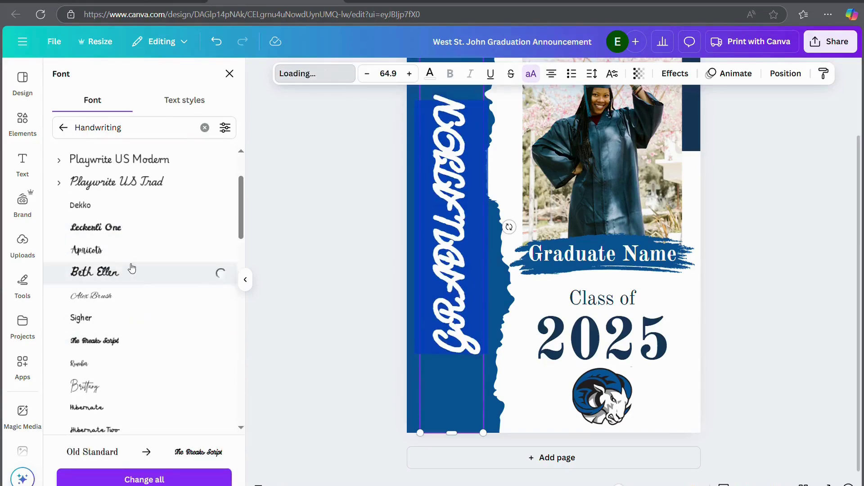
{"action": "scroll", "coordinate": [183, 408], "scroll_direction": "down", "scroll_amount": 3}
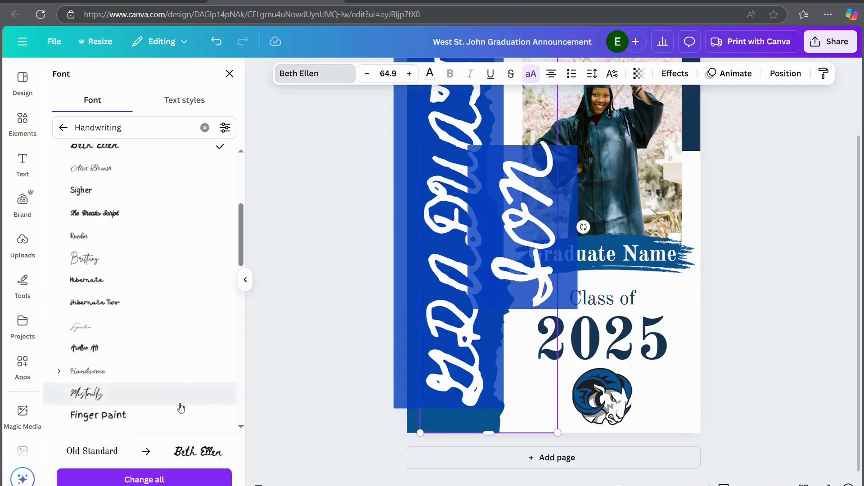
{"action": "left_click", "coordinate": [283, 398]}
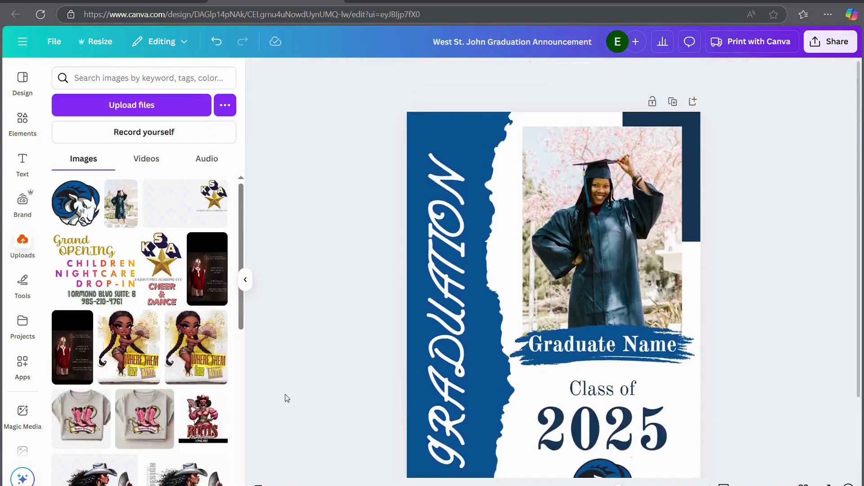
{"action": "left_click", "coordinate": [449, 262]}
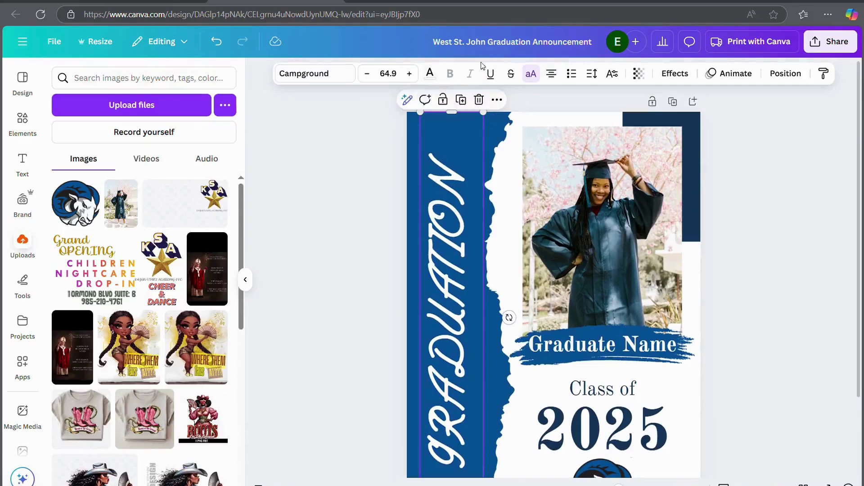
{"action": "double_click", "coordinate": [453, 188]}
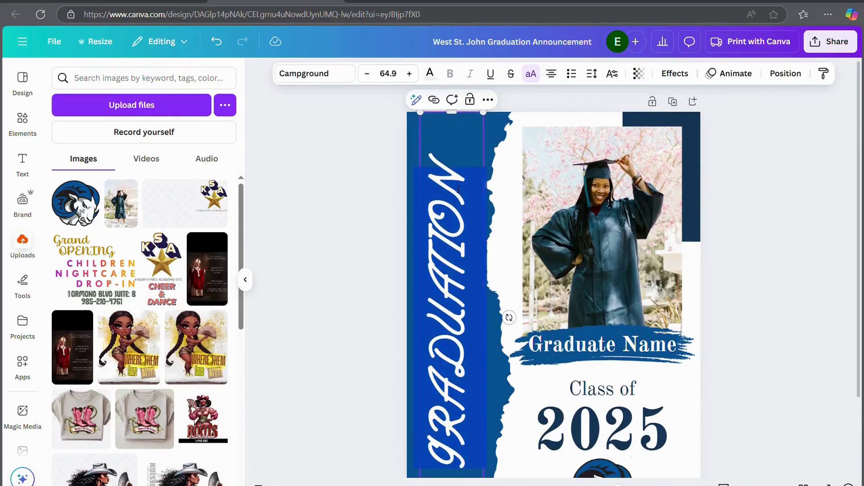
{"action": "scroll", "coordinate": [335, 340], "scroll_direction": "down", "scroll_amount": 2}
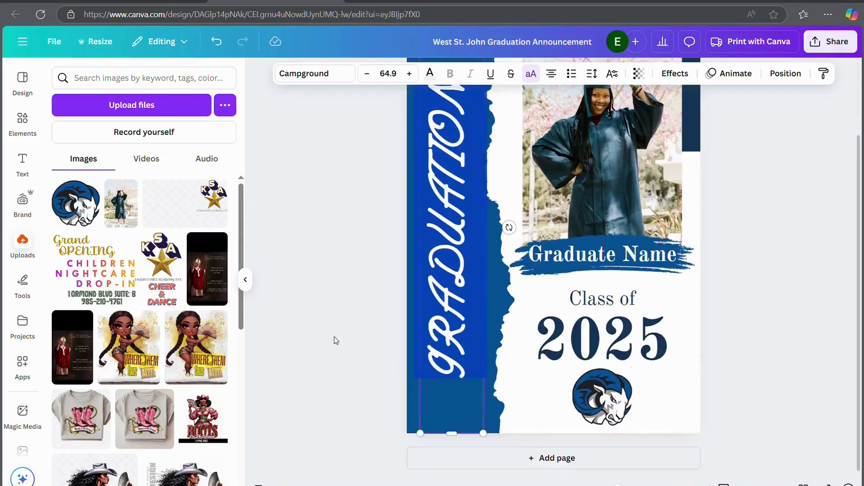
{"action": "left_click", "coordinate": [452, 353]}
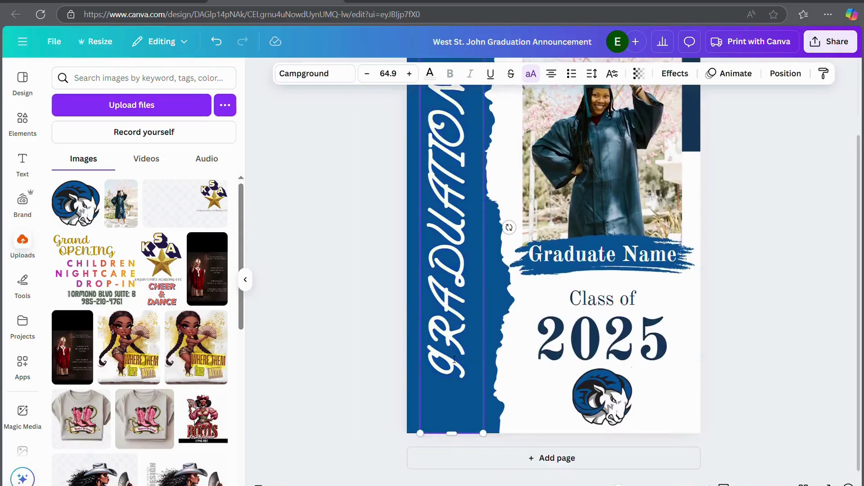
{"action": "scroll", "coordinate": [453, 359], "scroll_direction": "up", "scroll_amount": 2}
{"action": "left_click_drag", "start_coordinate": [472, 200], "coordinate": [489, 354]}
{"action": "scroll", "coordinate": [489, 353], "scroll_direction": "down", "scroll_amount": 2}
{"action": "left_click", "coordinate": [468, 371]}
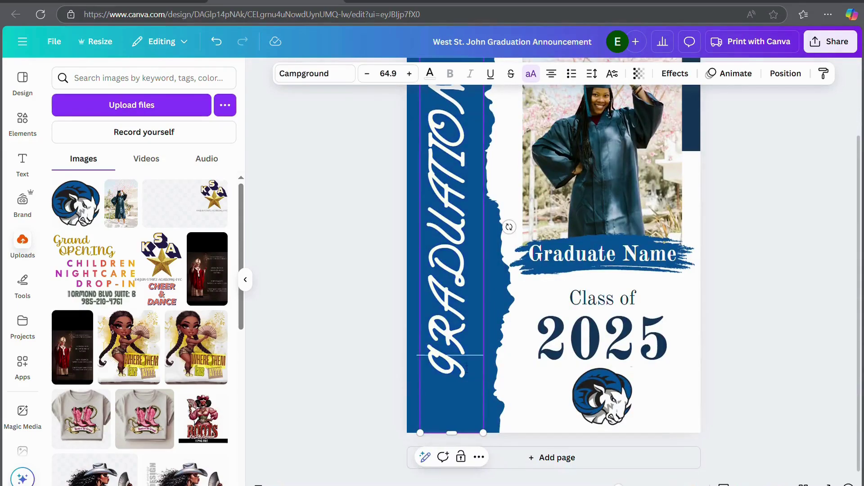
{"action": "left_click_drag", "start_coordinate": [455, 311], "coordinate": [434, 113]}
{"action": "key", "text": "Delete"}
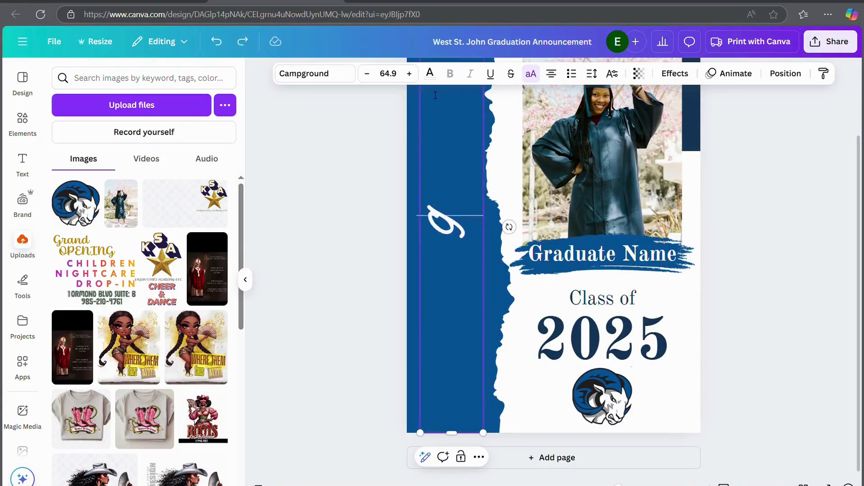
{"action": "key", "text": "ctrl+z"}
{"action": "left_click", "coordinate": [324, 257]}
{"action": "left_click", "coordinate": [443, 270]}
{"action": "scroll", "coordinate": [349, 191], "scroll_direction": "up", "scroll_amount": 1}
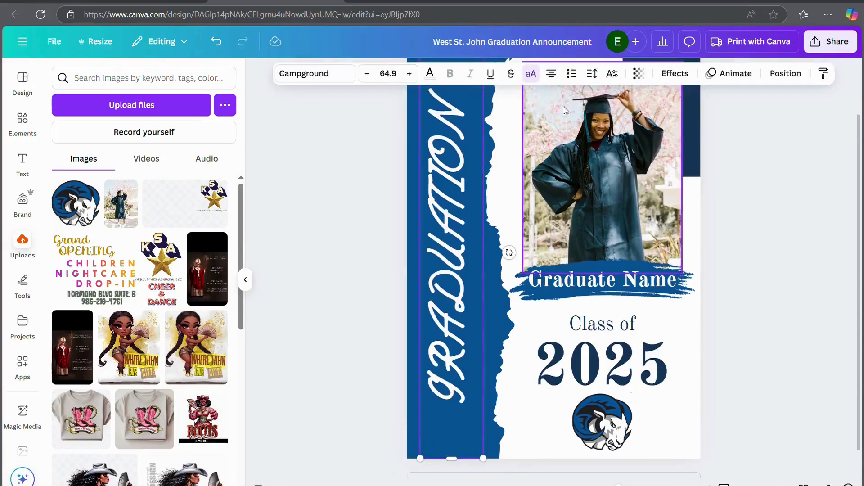
Try the Lift and Shadow text effects on the vertical GRADUATION title.
{"action": "left_click", "coordinate": [681, 75]}
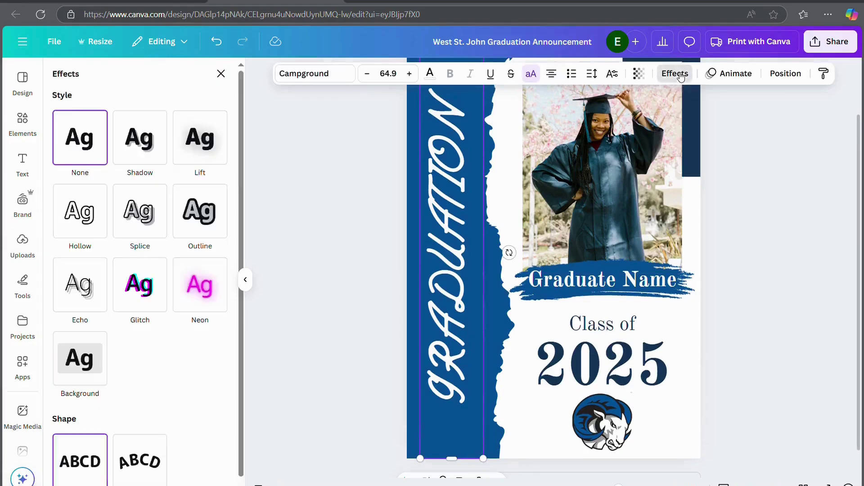
{"action": "left_click", "coordinate": [206, 161]}
{"action": "left_click", "coordinate": [129, 153]}
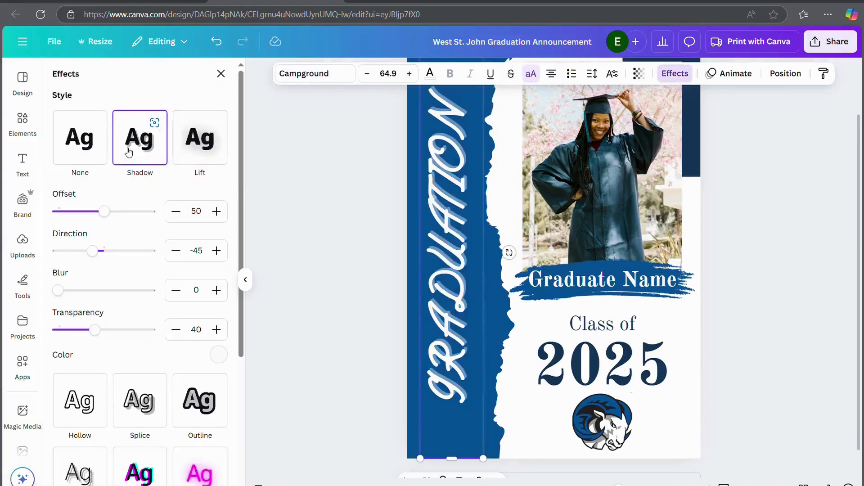
{"action": "scroll", "coordinate": [155, 370], "scroll_direction": "down", "scroll_amount": 1}
{"action": "scroll", "coordinate": [155, 370], "scroll_direction": "up", "scroll_amount": 1}
{"action": "scroll", "coordinate": [155, 370], "scroll_direction": "down", "scroll_amount": 1}
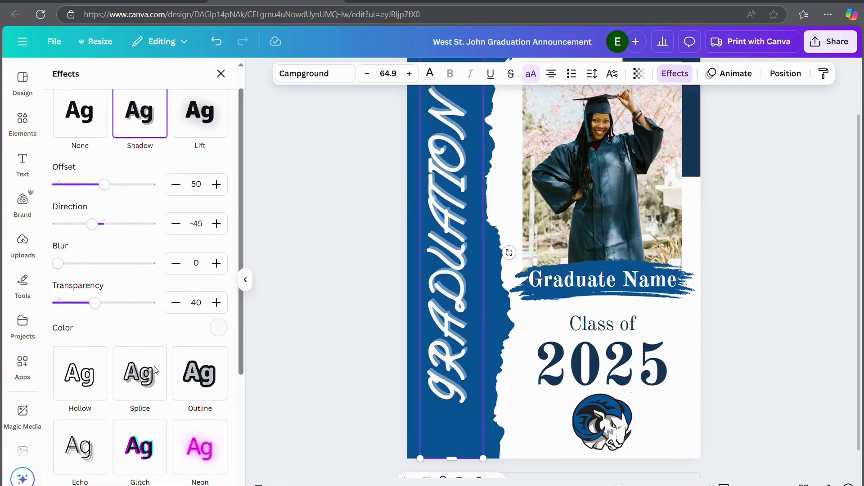
Test Hollow, Splice, Outline, Neon, Glitch and Echo effects, then settle back on Shadow.
{"action": "left_click", "coordinate": [92, 360]}
{"action": "left_click", "coordinate": [149, 195]}
{"action": "left_click", "coordinate": [216, 178]}
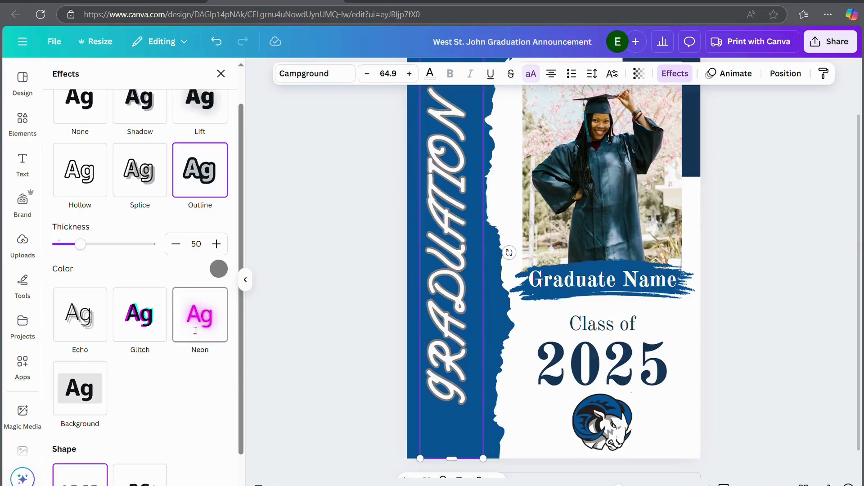
{"action": "left_click", "coordinate": [197, 322]}
{"action": "left_click", "coordinate": [141, 264]}
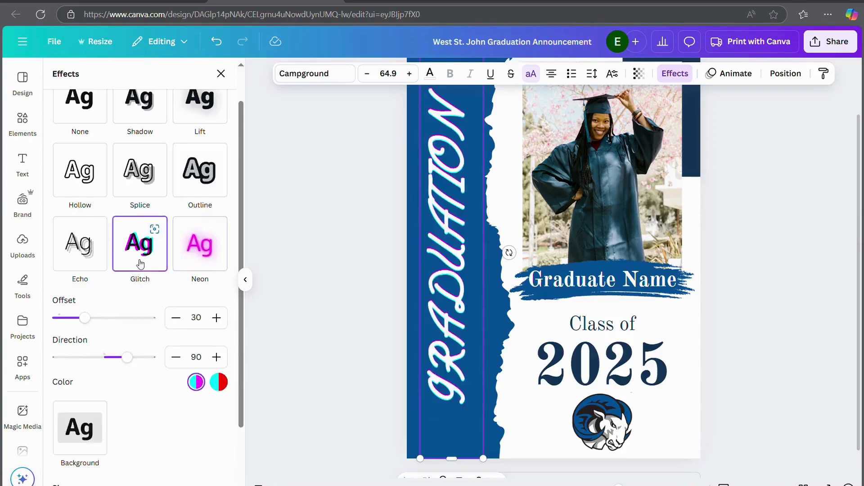
{"action": "left_click", "coordinate": [84, 246]}
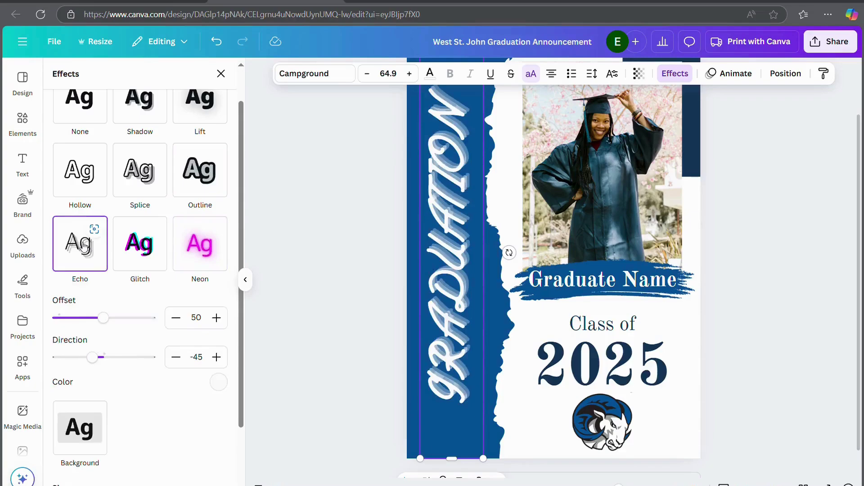
{"action": "scroll", "coordinate": [84, 245], "scroll_direction": "up", "scroll_amount": 1}
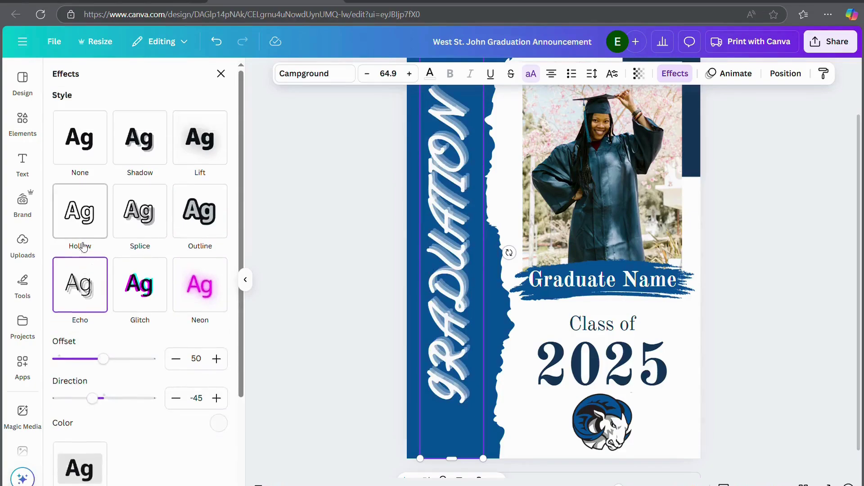
{"action": "left_click", "coordinate": [133, 142]}
{"action": "key", "text": "Escape"}
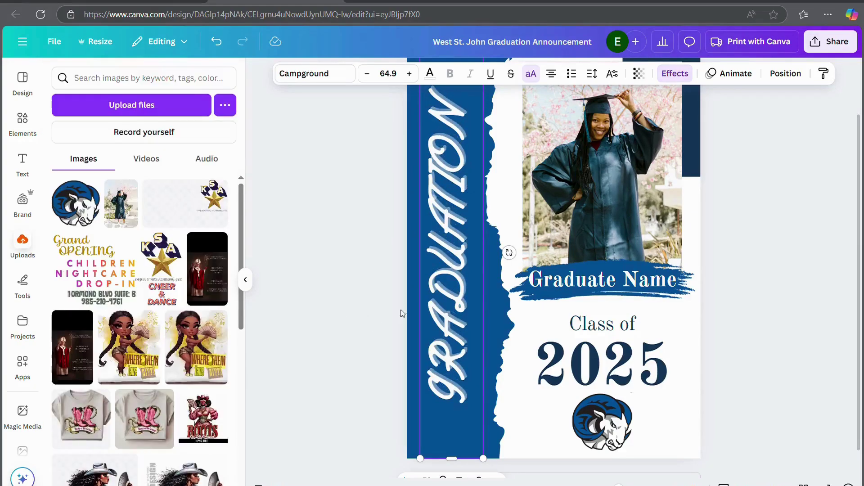
Select the Graduate Name text and check which font GRADUATION uses.
{"action": "left_click", "coordinate": [592, 283]}
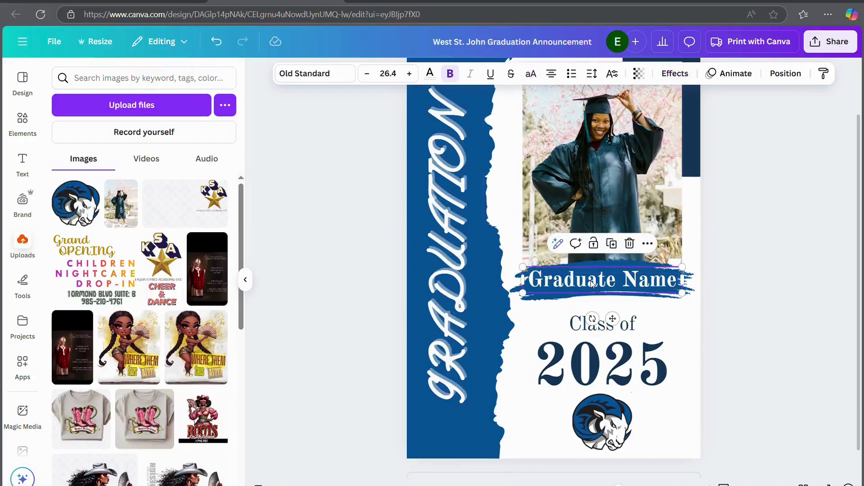
{"action": "left_click", "coordinate": [668, 76]}
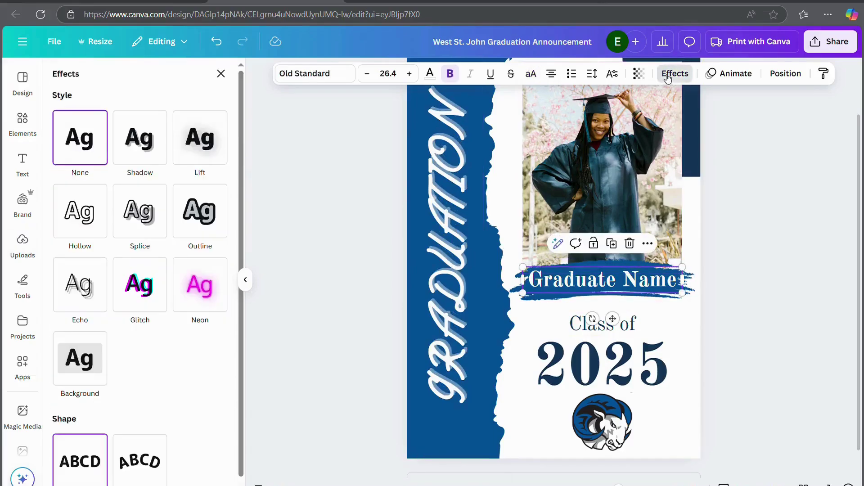
{"action": "left_click", "coordinate": [326, 74]}
{"action": "scroll", "coordinate": [138, 192], "scroll_direction": "up", "scroll_amount": 10}
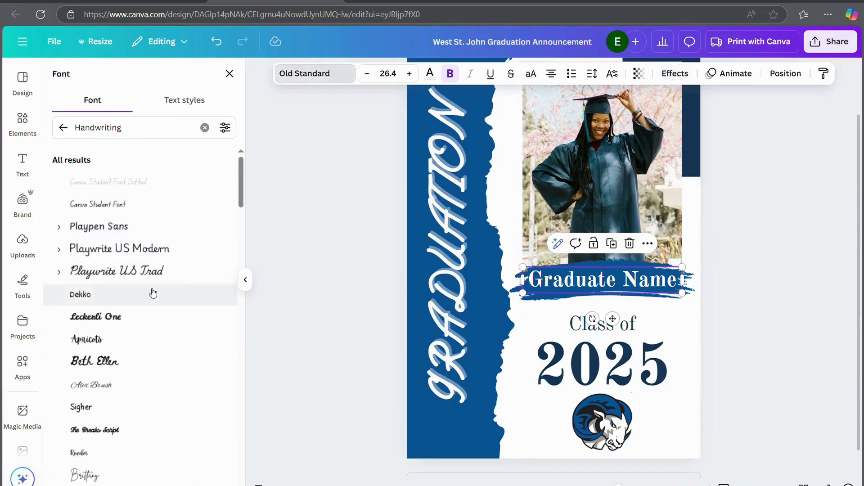
{"action": "left_click", "coordinate": [442, 257]}
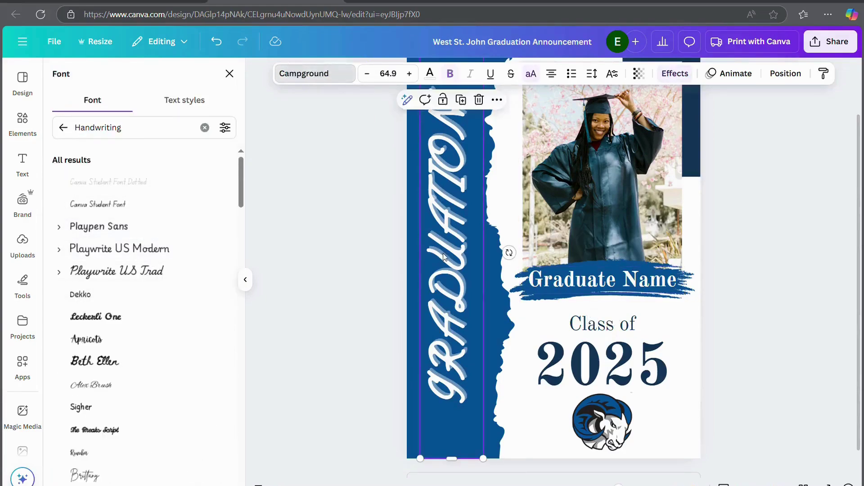
Set the whole Graduate Name line to the Campground font.
{"action": "left_click", "coordinate": [588, 280]}
{"action": "left_click", "coordinate": [587, 280]}
{"action": "double_click", "coordinate": [589, 281]}
{"action": "triple_click", "coordinate": [590, 281]}
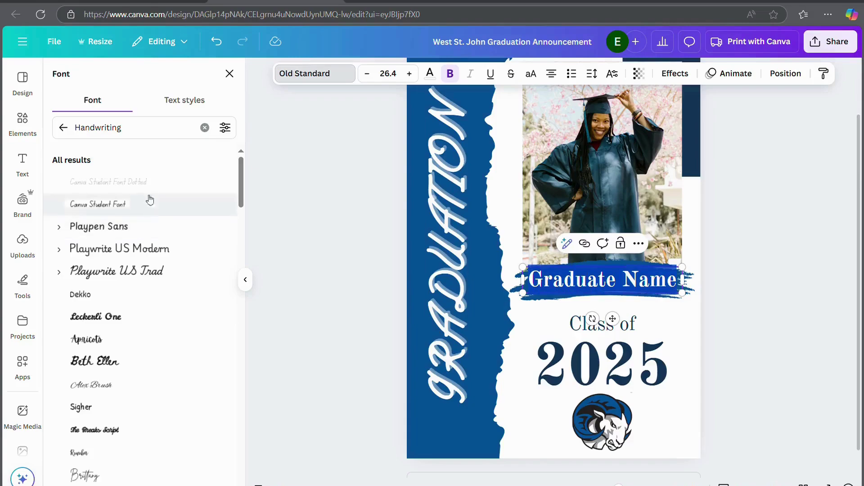
{"action": "left_click", "coordinate": [134, 131]}
{"action": "type", "text": "C"}
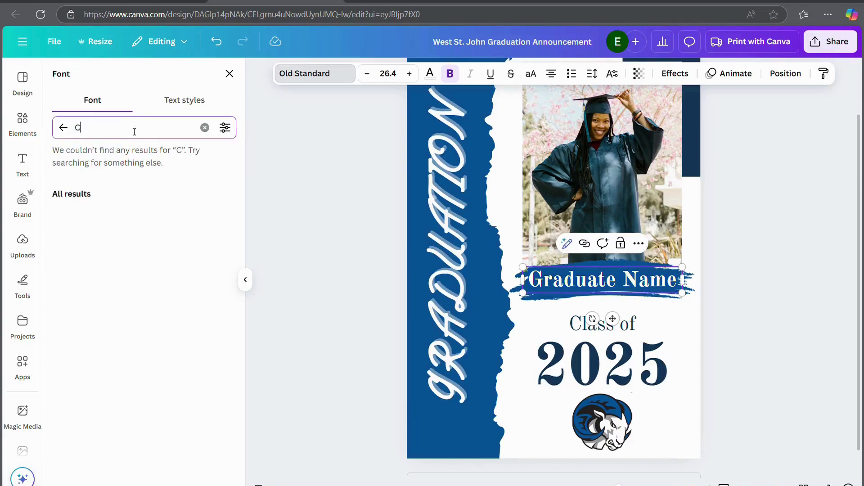
{"action": "type", "text": "AMPGROUND"}
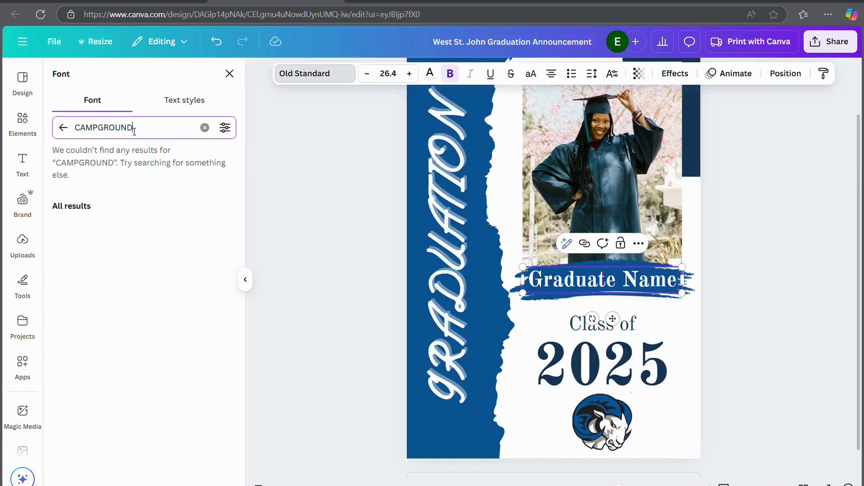
{"action": "left_click", "coordinate": [100, 189]}
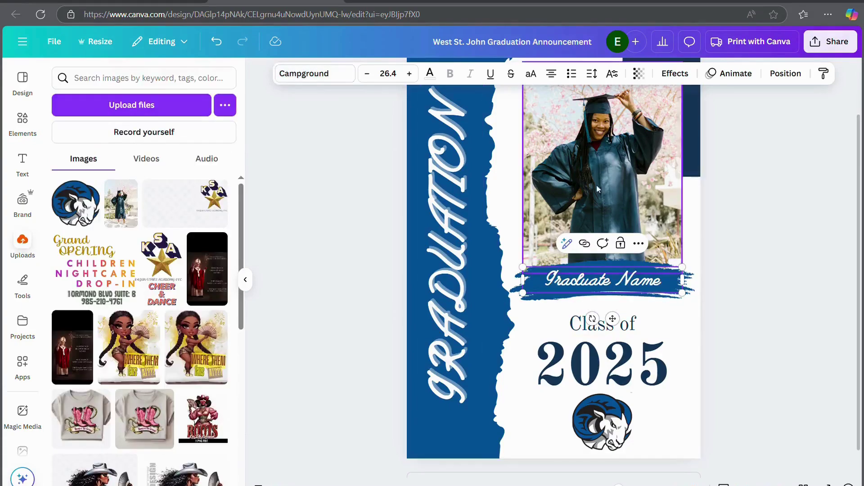
Give Graduate Name a Shadow text effect.
{"action": "left_click", "coordinate": [675, 74]}
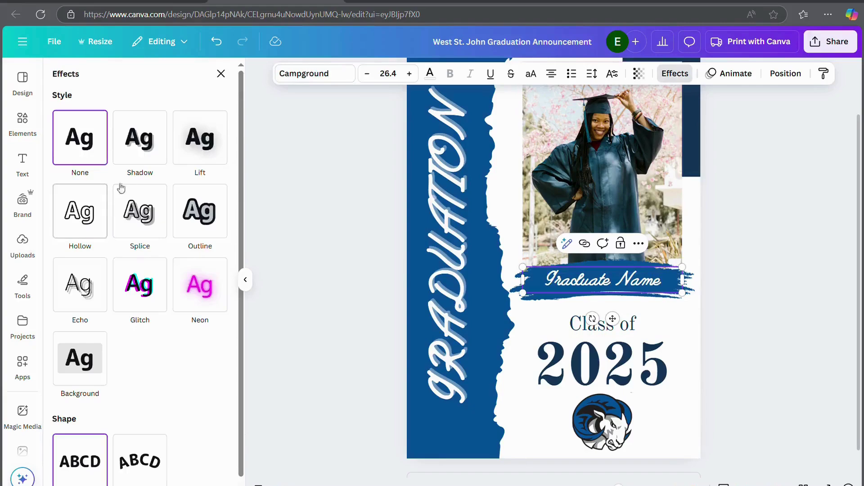
{"action": "left_click", "coordinate": [135, 163]}
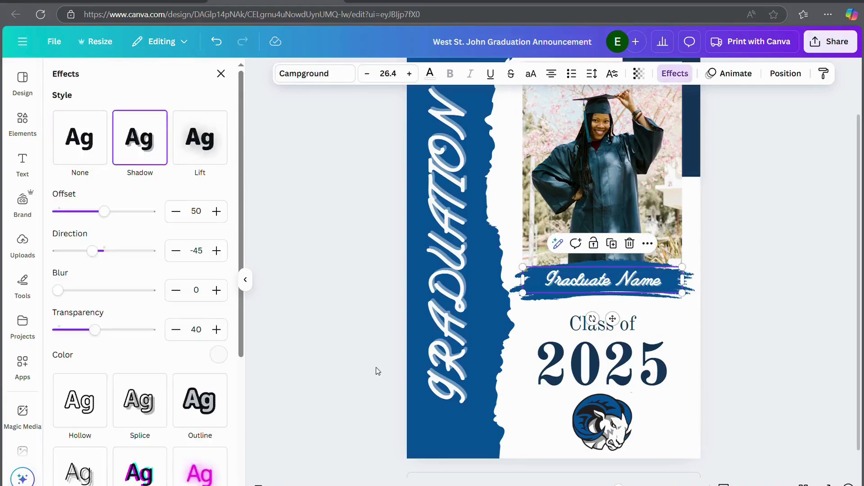
{"action": "key", "text": "Escape"}
{"action": "key", "text": "Escape"}
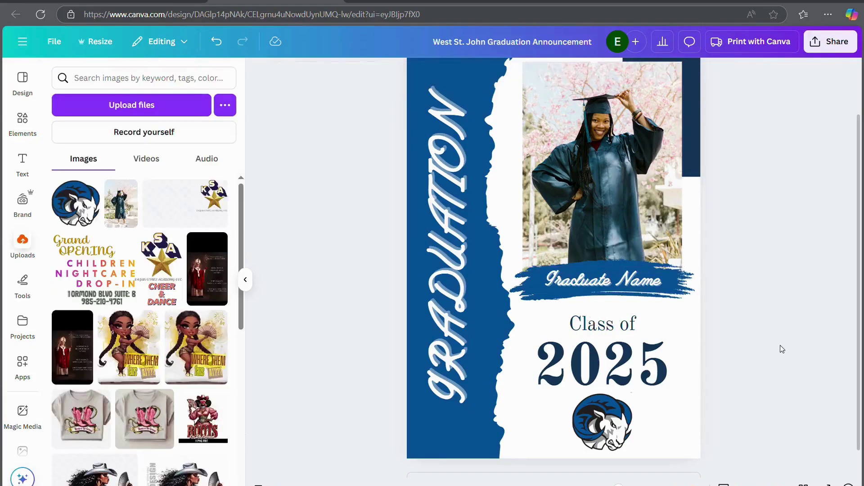
Search the Elements library for 'volleyball' after clearing recent searches.
{"action": "scroll", "coordinate": [782, 349], "scroll_direction": "up", "scroll_amount": 2}
{"action": "scroll", "coordinate": [781, 349], "scroll_direction": "down", "scroll_amount": 2}
{"action": "scroll", "coordinate": [782, 350], "scroll_direction": "up", "scroll_amount": 2}
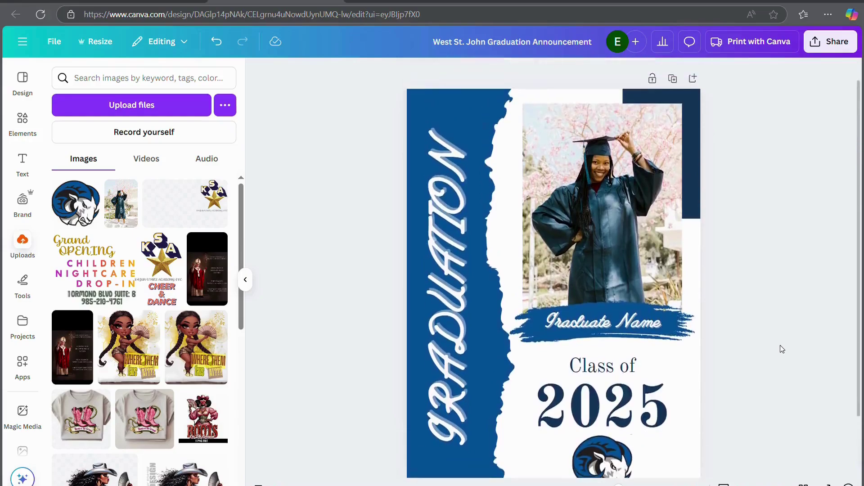
{"action": "scroll", "coordinate": [782, 349], "scroll_direction": "down", "scroll_amount": 2}
{"action": "left_click", "coordinate": [697, 407]}
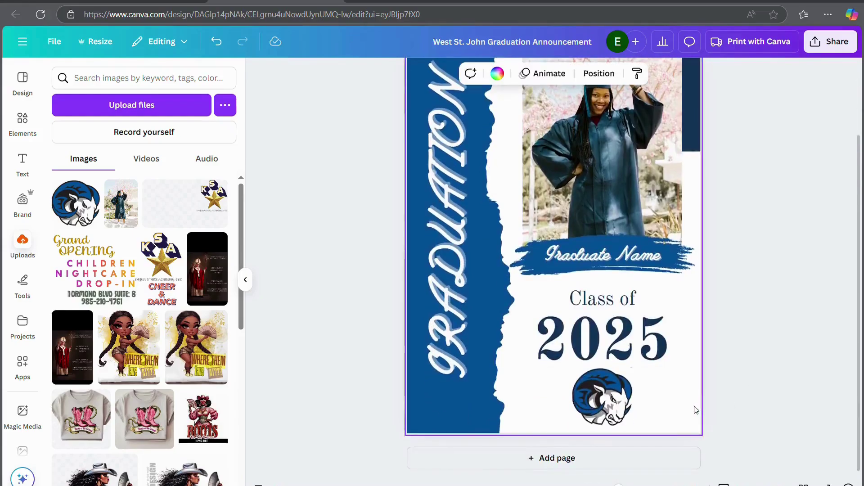
{"action": "left_click", "coordinate": [837, 378]}
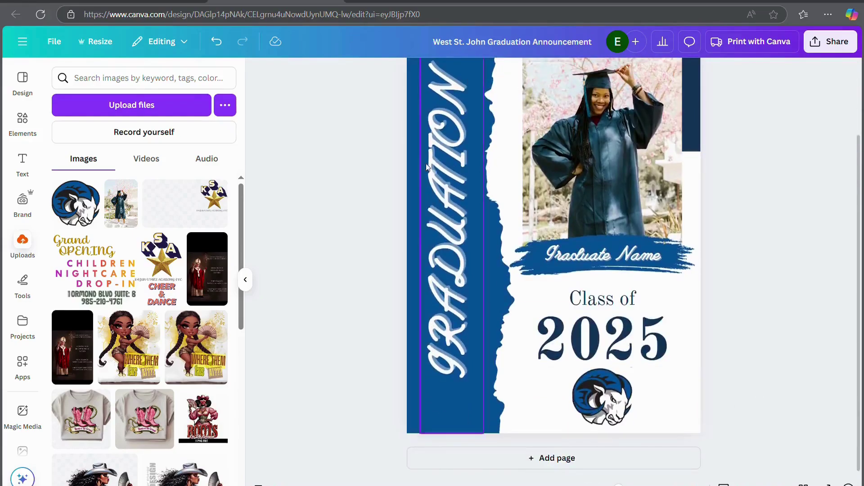
{"action": "left_click", "coordinate": [22, 122]}
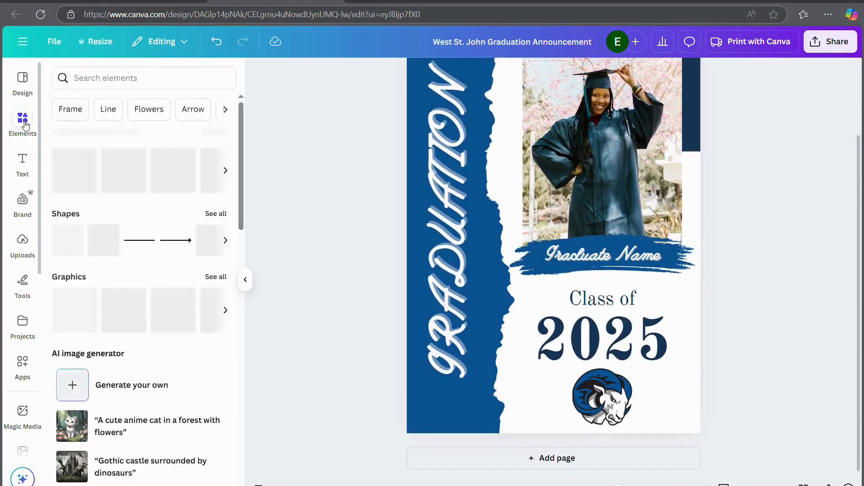
{"action": "left_click", "coordinate": [116, 85]}
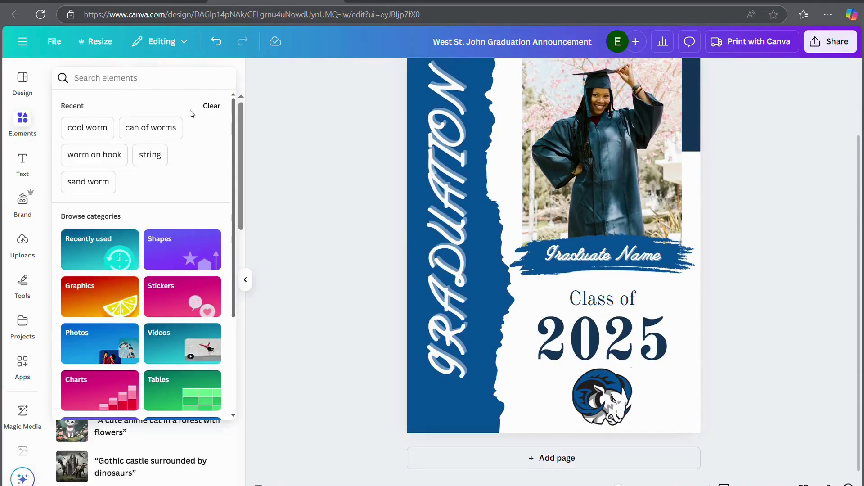
{"action": "left_click", "coordinate": [213, 107]}
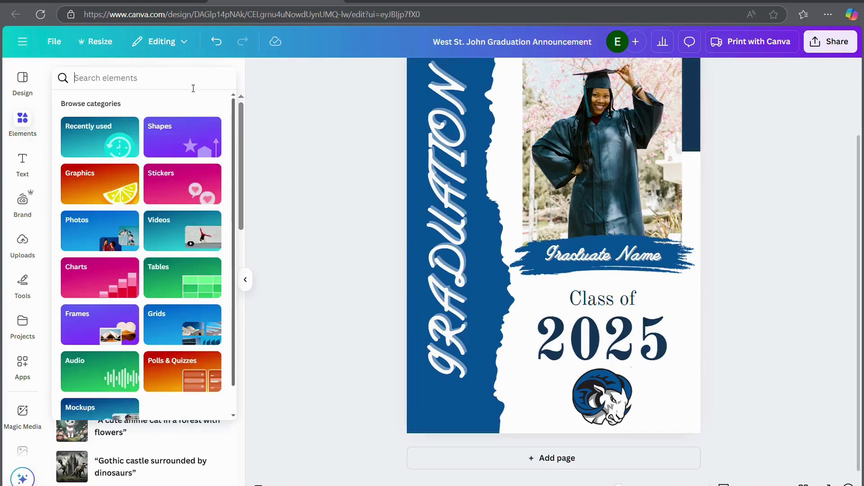
{"action": "type", "text": "v"}
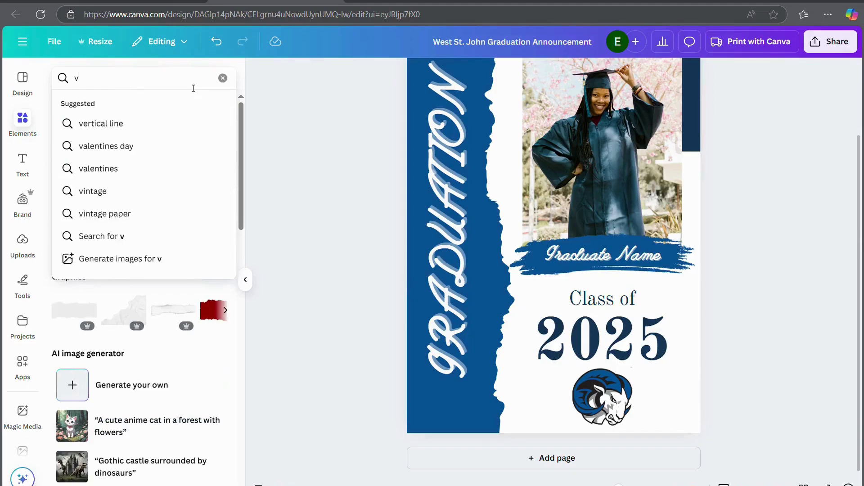
{"action": "type", "text": "olleyba"}
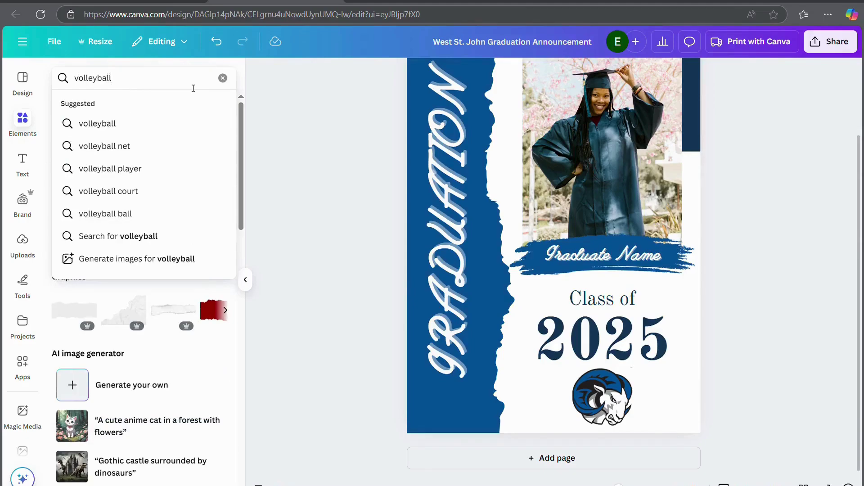
{"action": "type", "text": "ll"}
{"action": "key", "text": "Return"}
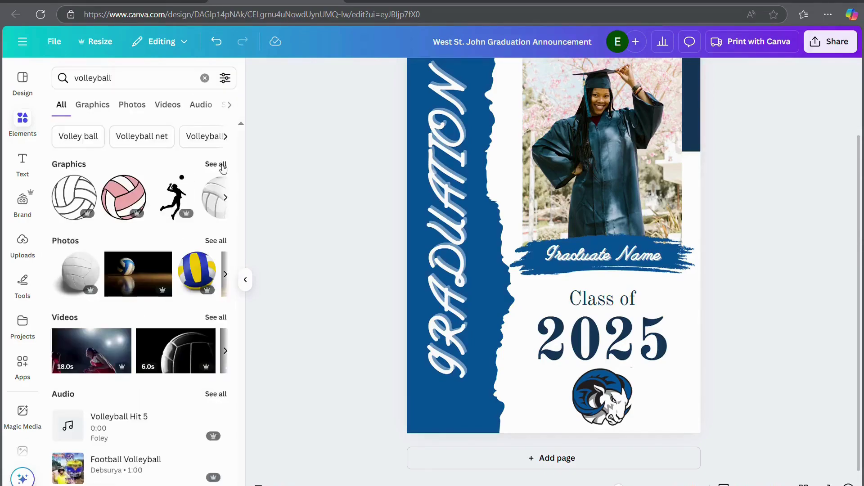
Show all volleyball graphics results and scroll through them.
{"action": "left_click", "coordinate": [222, 164]}
{"action": "scroll", "coordinate": [205, 254], "scroll_direction": "down", "scroll_amount": 3}
{"action": "mouse_move", "coordinate": [199, 222]}
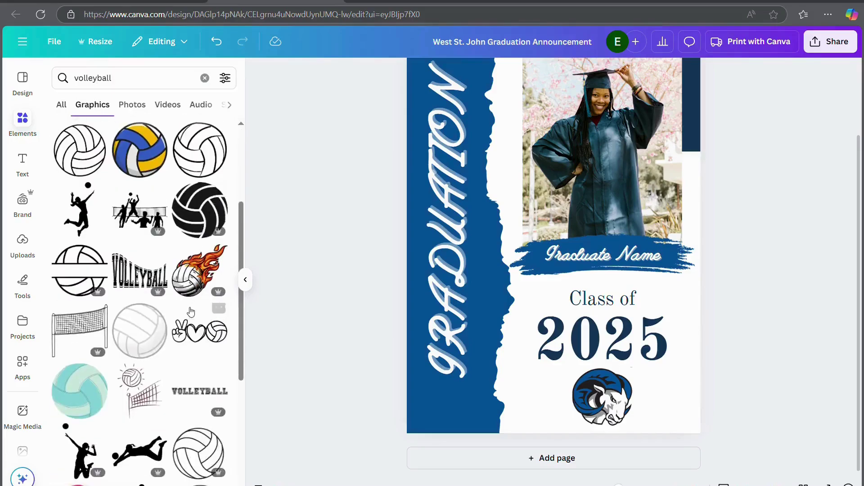
{"action": "scroll", "coordinate": [189, 306], "scroll_direction": "down", "scroll_amount": 5}
{"action": "scroll", "coordinate": [189, 311], "scroll_direction": "down", "scroll_amount": 5}
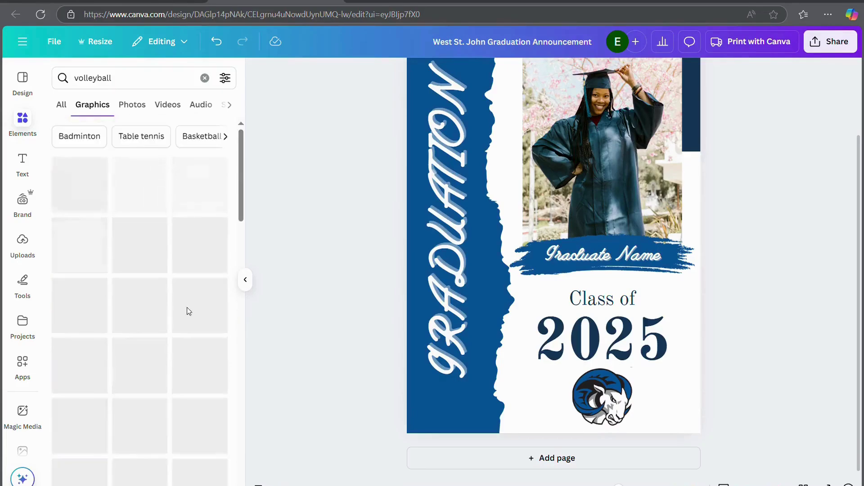
{"action": "scroll", "coordinate": [206, 315], "scroll_direction": "down", "scroll_amount": 1}
{"action": "scroll", "coordinate": [205, 315], "scroll_direction": "down", "scroll_amount": 1}
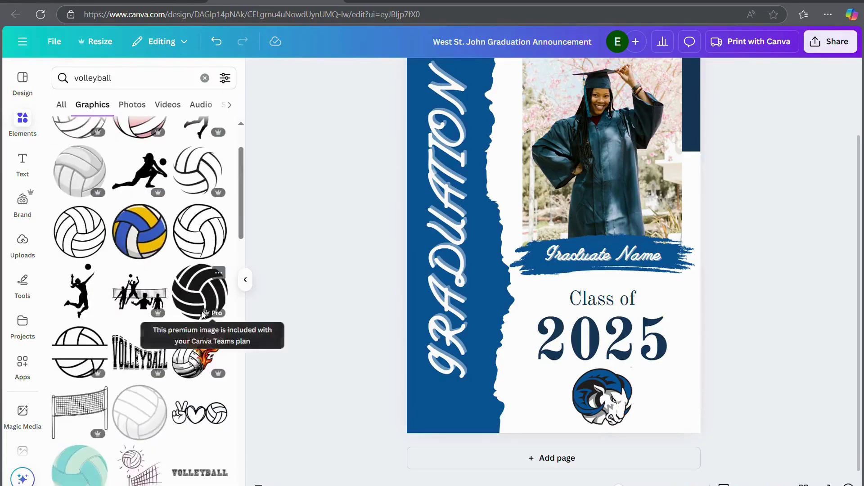
Add the black volleyball graphic, shrink it, and recolour it dark navy.
{"action": "left_click", "coordinate": [205, 310]}
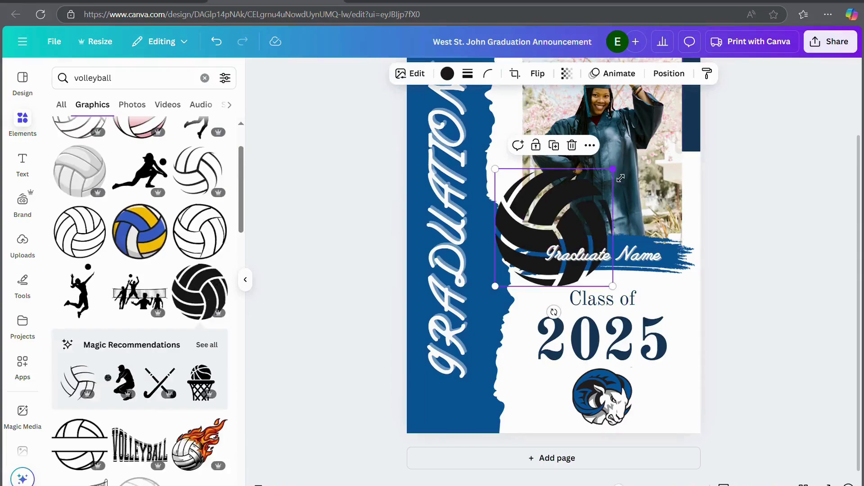
{"action": "left_click_drag", "start_coordinate": [613, 170], "coordinate": [545, 236]}
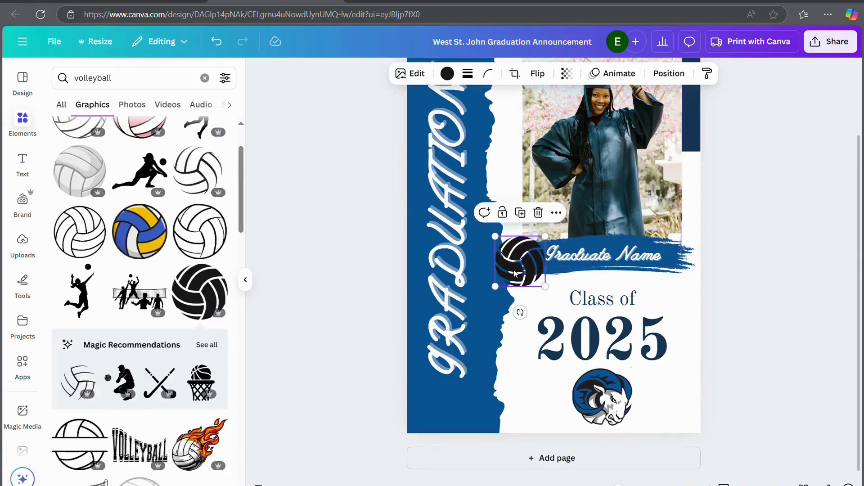
{"action": "left_click_drag", "start_coordinate": [514, 274], "coordinate": [515, 303]}
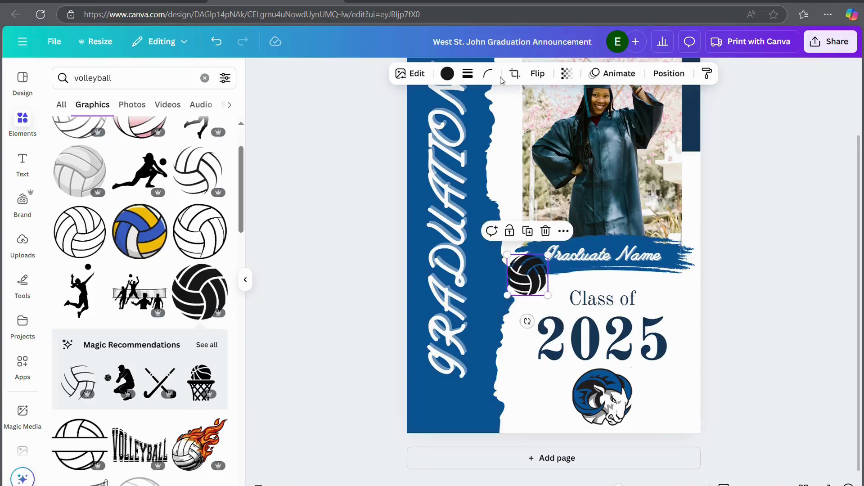
{"action": "left_click", "coordinate": [447, 76]}
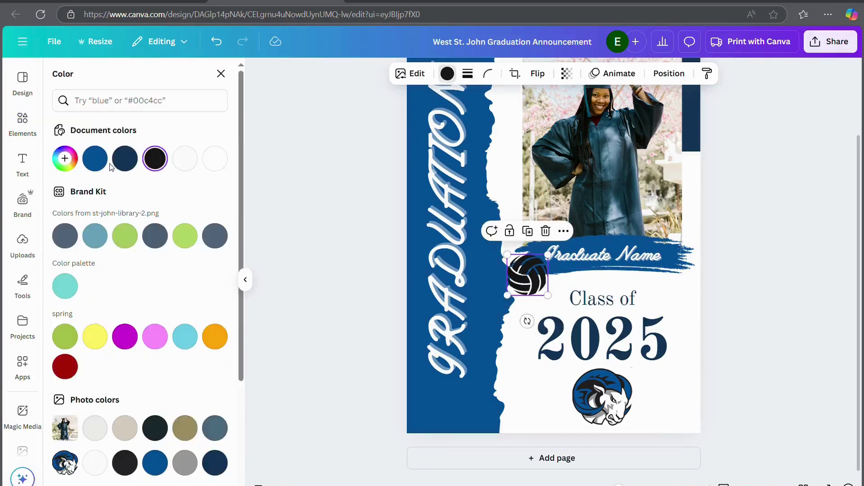
{"action": "left_click", "coordinate": [215, 463]}
{"action": "key", "text": "Escape"}
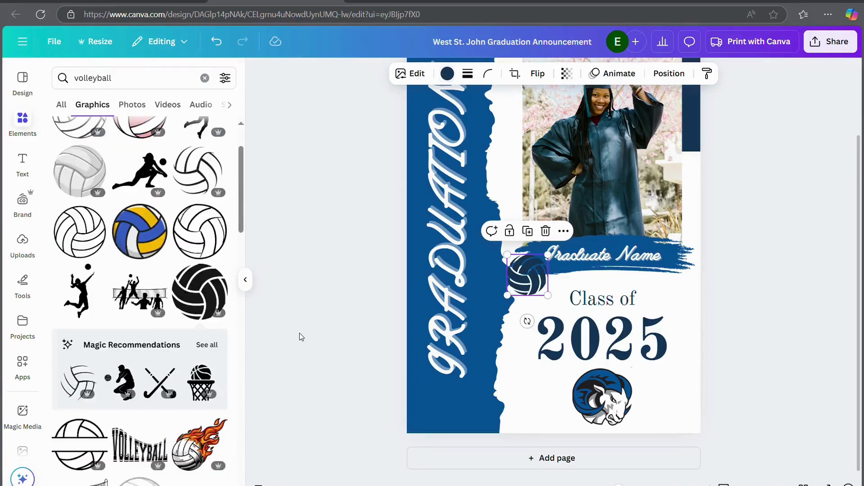
Place the volleyball at the left end of the Graduate Name banner and clear the search.
{"action": "left_click", "coordinate": [299, 337]}
{"action": "scroll", "coordinate": [299, 337], "scroll_direction": "up", "scroll_amount": 1}
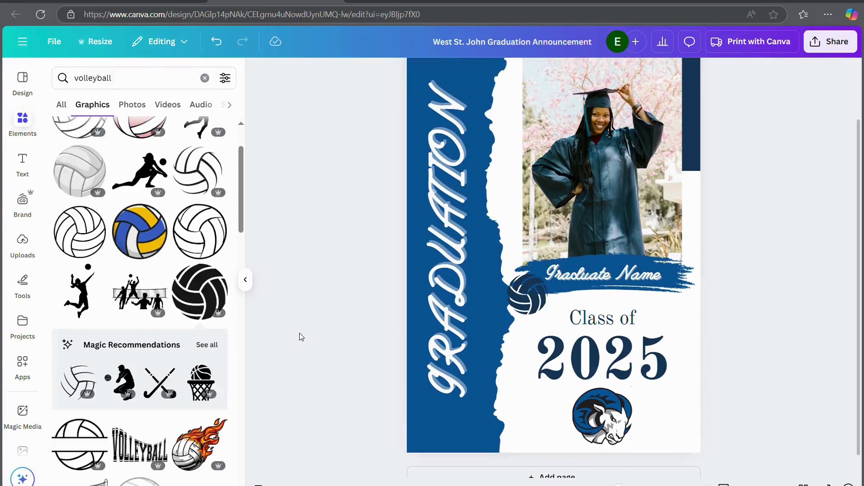
{"action": "left_click_drag", "start_coordinate": [526, 304], "coordinate": [519, 289]}
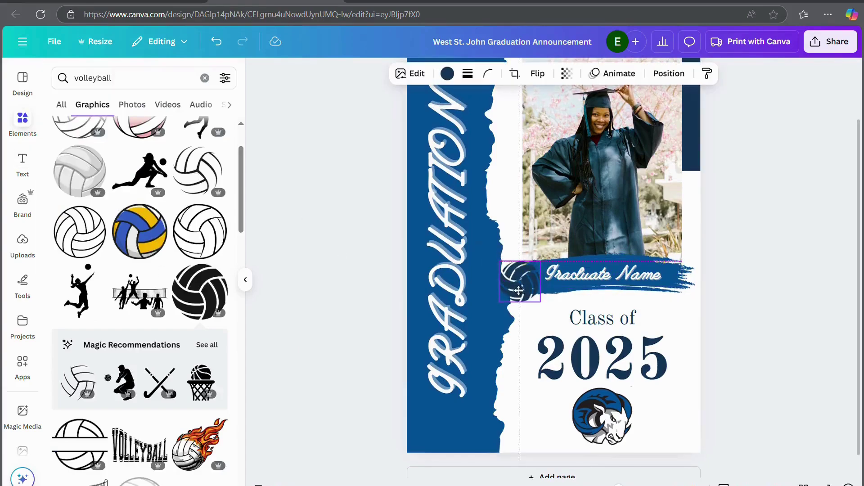
{"action": "left_click", "coordinate": [774, 300]}
{"action": "left_click", "coordinate": [205, 77]}
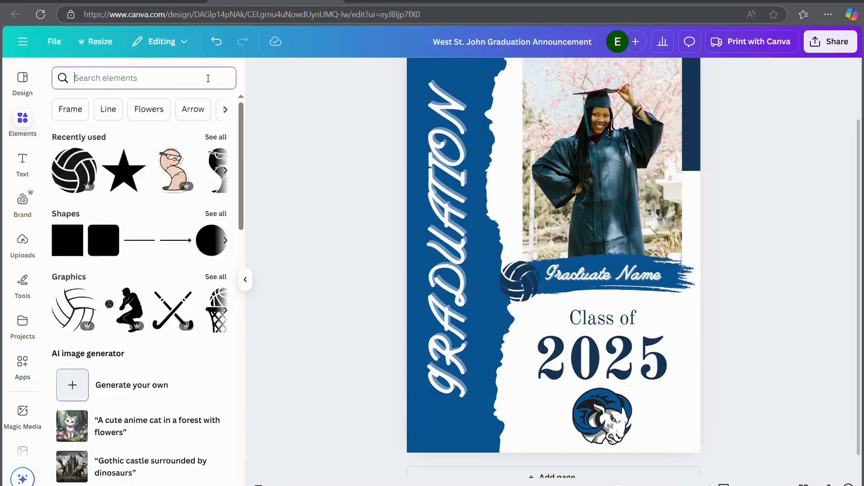
Search elements for 'choir' and browse all the choir graphics results.
{"action": "type", "text": "choir"}
{"action": "key", "text": "Return"}
{"action": "left_click", "coordinate": [208, 164]}
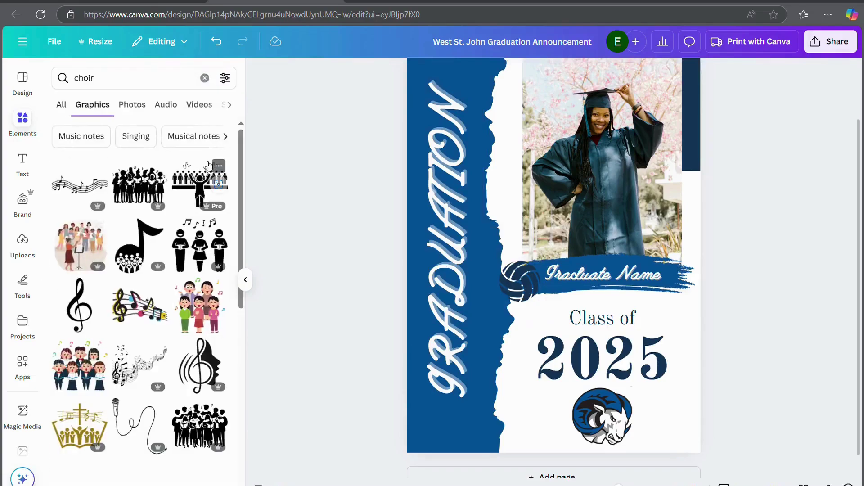
{"action": "scroll", "coordinate": [205, 381], "scroll_direction": "down", "scroll_amount": 5}
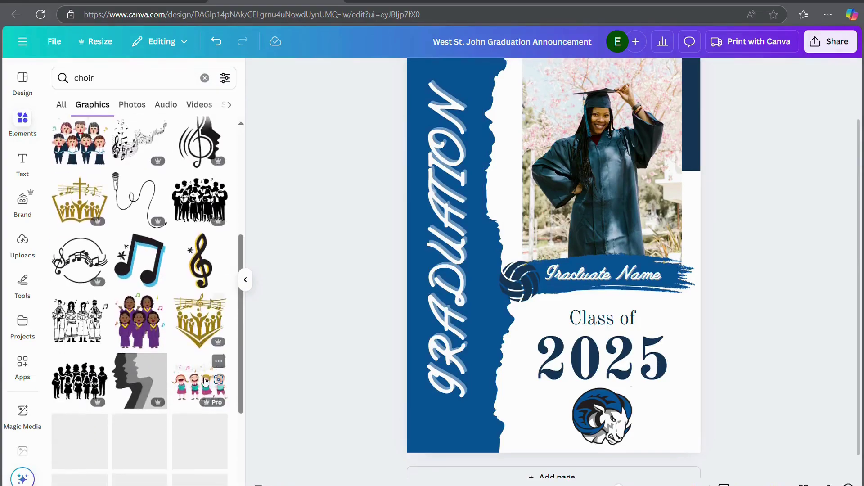
{"action": "scroll", "coordinate": [205, 382], "scroll_direction": "down", "scroll_amount": 3}
{"action": "scroll", "coordinate": [205, 381], "scroll_direction": "up", "scroll_amount": 7}
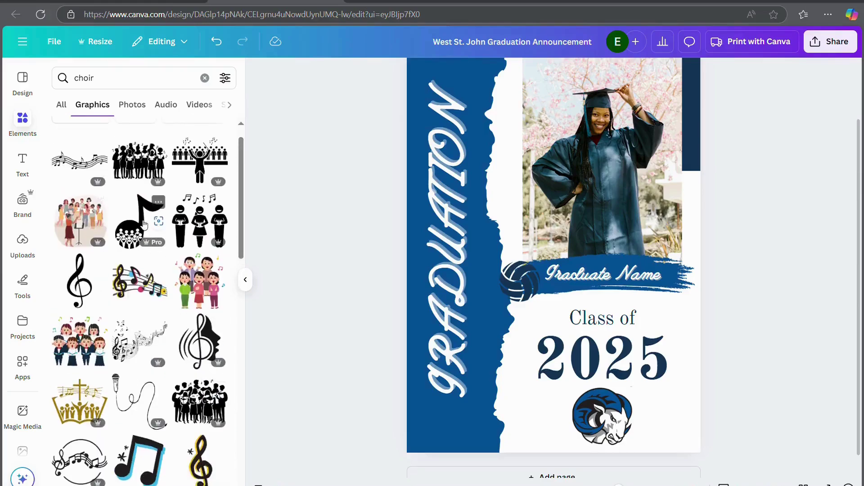
Add a small music-note graphic at the banner's left end, with the volleyball at its right end.
{"action": "left_click", "coordinate": [134, 245]}
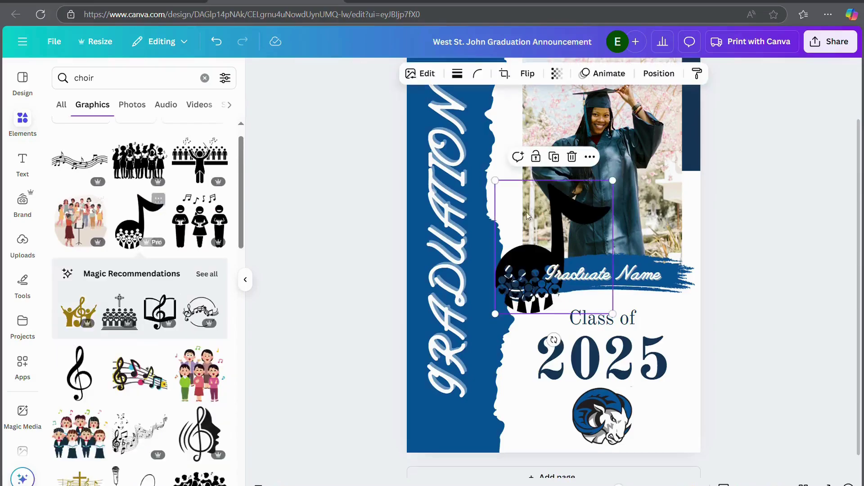
{"action": "left_click_drag", "start_coordinate": [612, 181], "coordinate": [564, 243]}
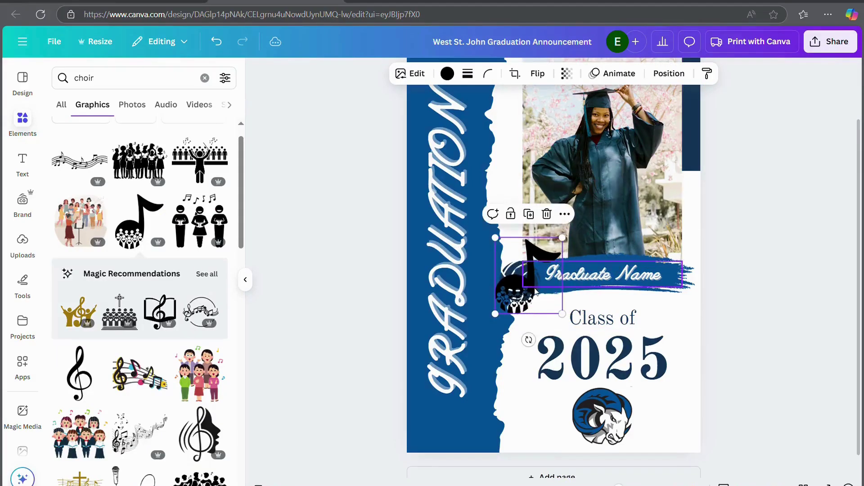
{"action": "left_click_drag", "start_coordinate": [538, 293], "coordinate": [685, 300]}
{"action": "left_click", "coordinate": [808, 323]}
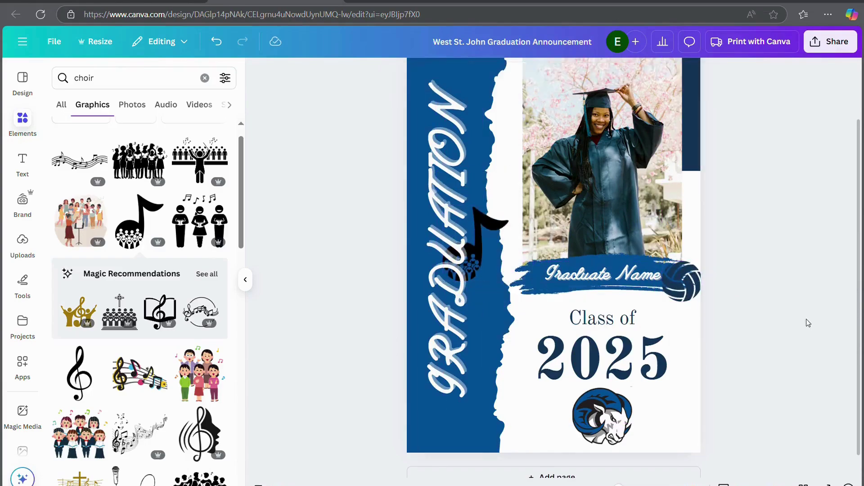
{"action": "left_click", "coordinate": [511, 229]}
{"action": "left_click", "coordinate": [503, 221]}
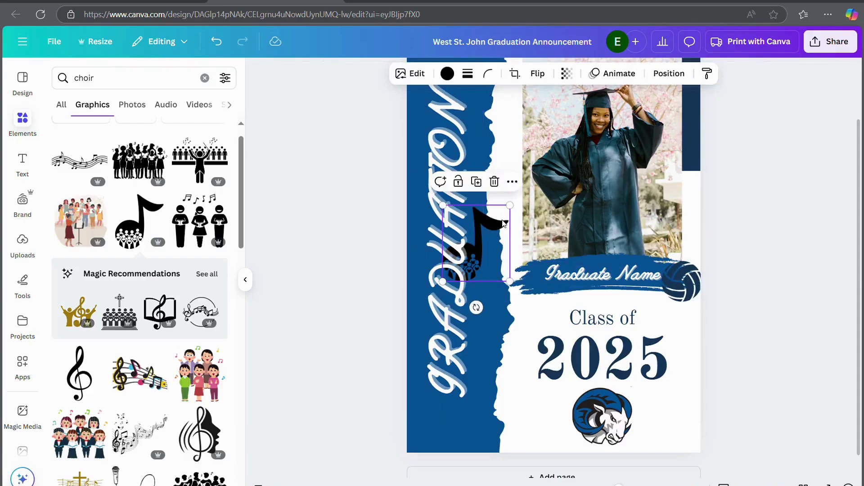
{"action": "left_click_drag", "start_coordinate": [504, 222], "coordinate": [566, 244]}
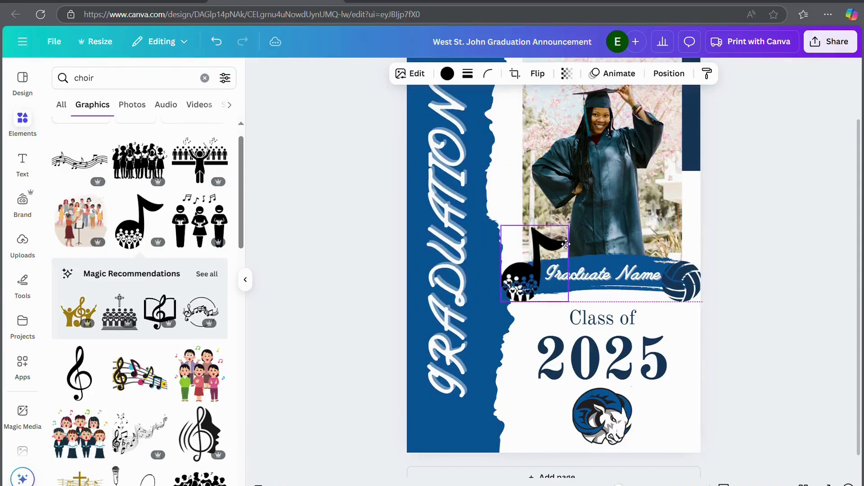
Recolour the music-note graphic dark navy.
{"action": "left_click", "coordinate": [448, 75]}
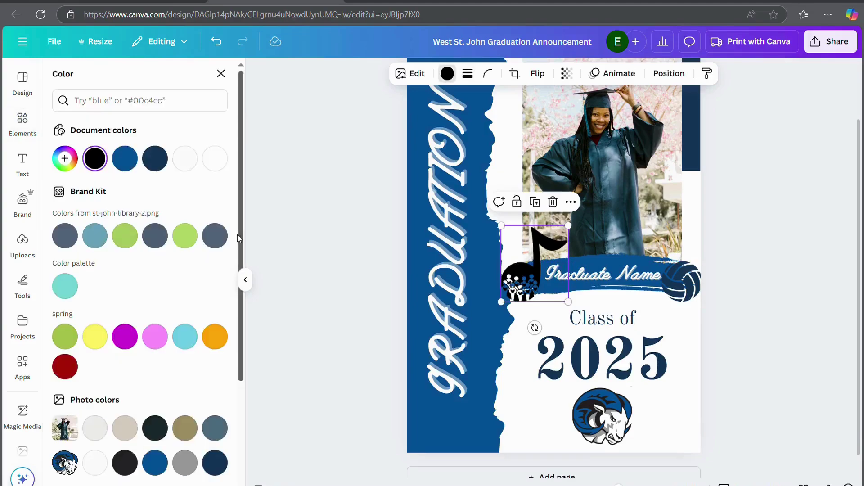
{"action": "left_click", "coordinate": [215, 463]}
{"action": "key", "text": "Escape"}
{"action": "left_click", "coordinate": [359, 385]}
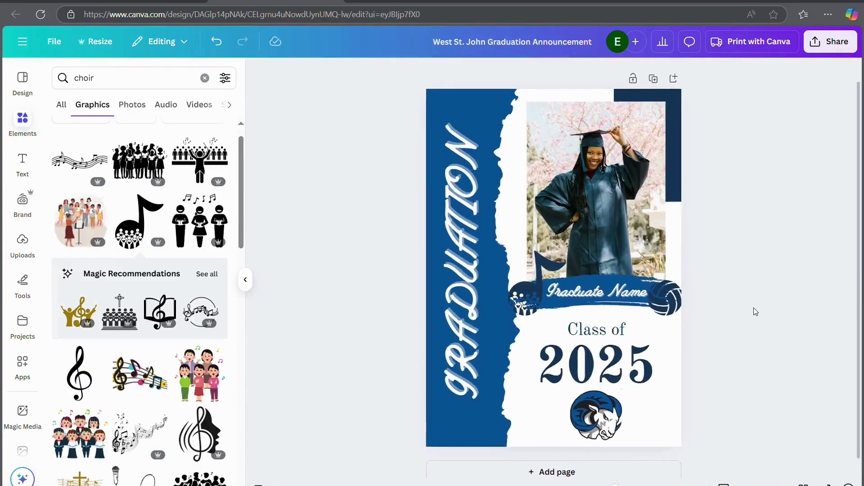
Check the ram logo and graduation photo, then zoom in on the design.
{"action": "left_click", "coordinate": [667, 429]}
{"action": "left_click", "coordinate": [766, 425]}
{"action": "left_click", "coordinate": [619, 431]}
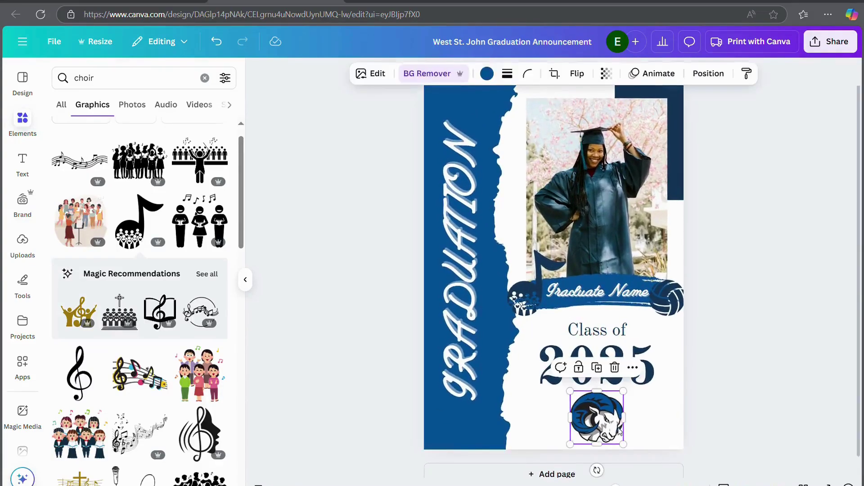
{"action": "left_click", "coordinate": [739, 427]}
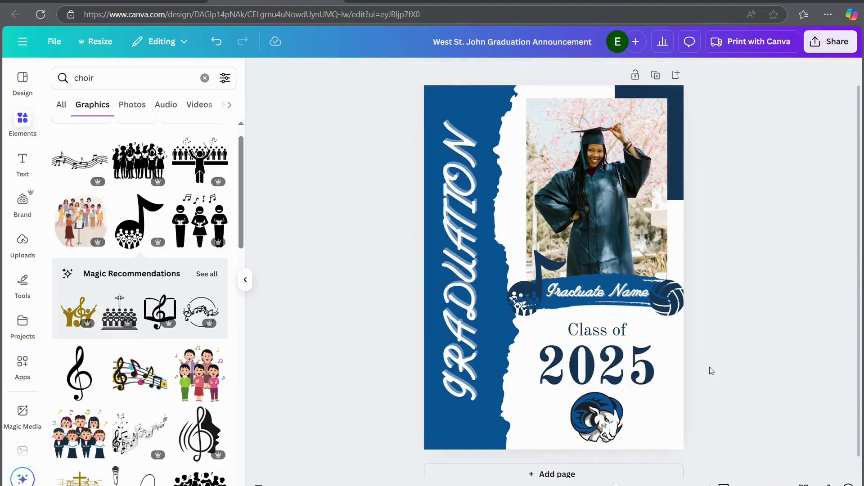
{"action": "left_click", "coordinate": [550, 184]}
{"action": "left_click", "coordinate": [850, 235]}
{"action": "key", "text": "ctrl+plus"}
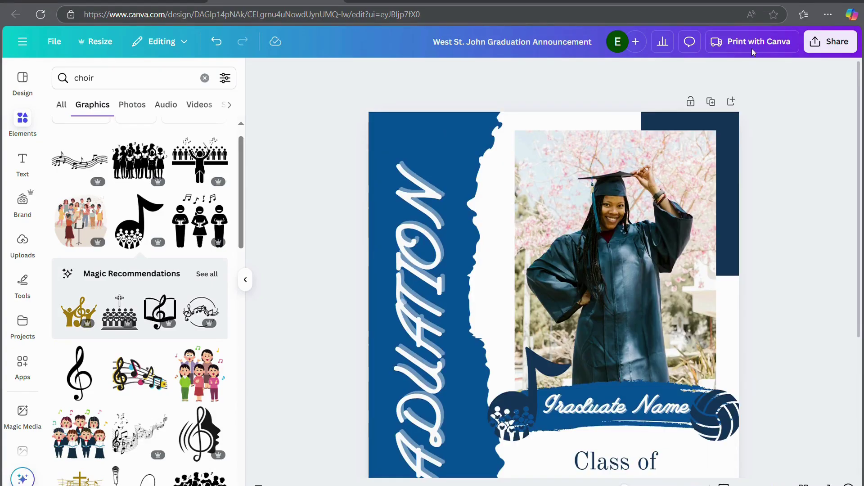
Browse the Print with Canva product catalog from Share, returning to the suggested Invitations.
{"action": "left_click", "coordinate": [854, 48]}
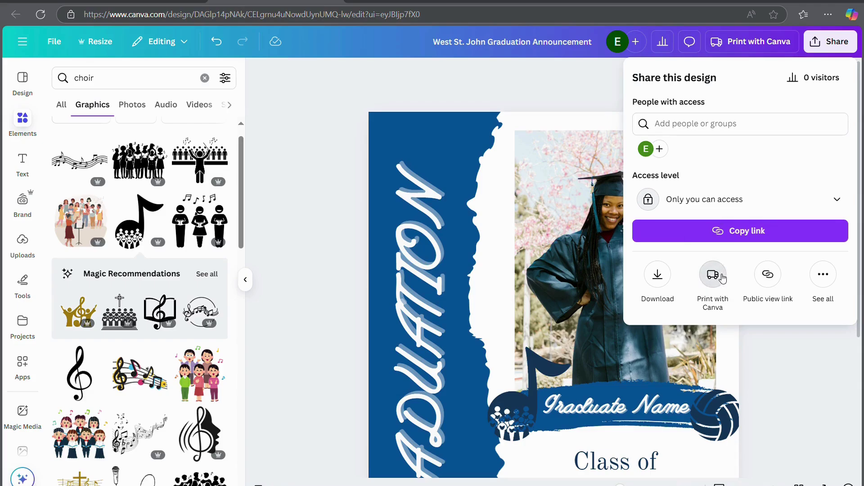
{"action": "left_click", "coordinate": [720, 276]}
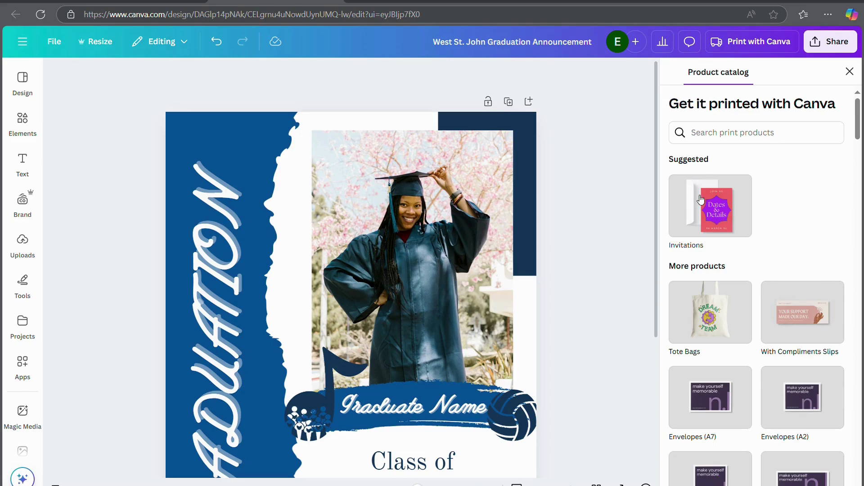
{"action": "scroll", "coordinate": [765, 227], "scroll_direction": "down", "scroll_amount": 10}
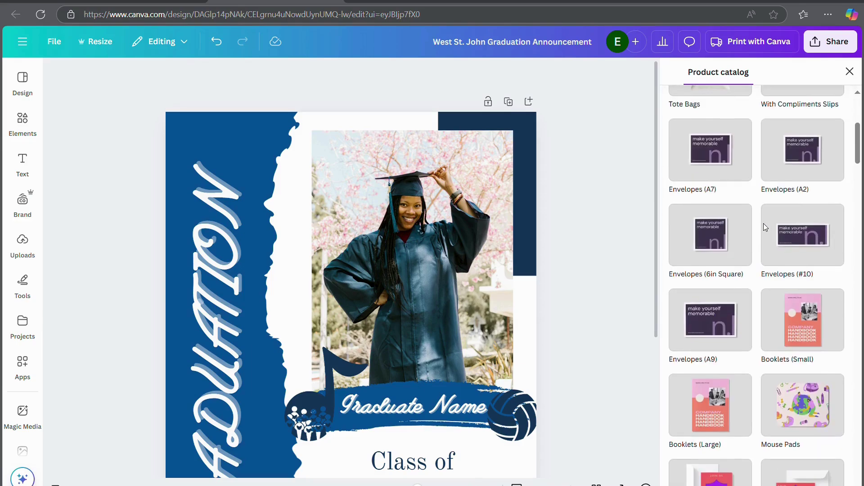
{"action": "scroll", "coordinate": [764, 224], "scroll_direction": "down", "scroll_amount": 10}
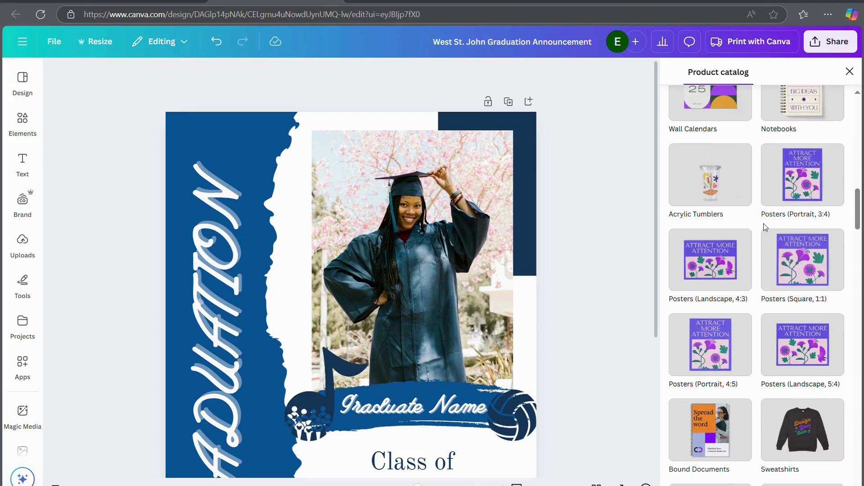
{"action": "scroll", "coordinate": [765, 226], "scroll_direction": "down", "scroll_amount": 4}
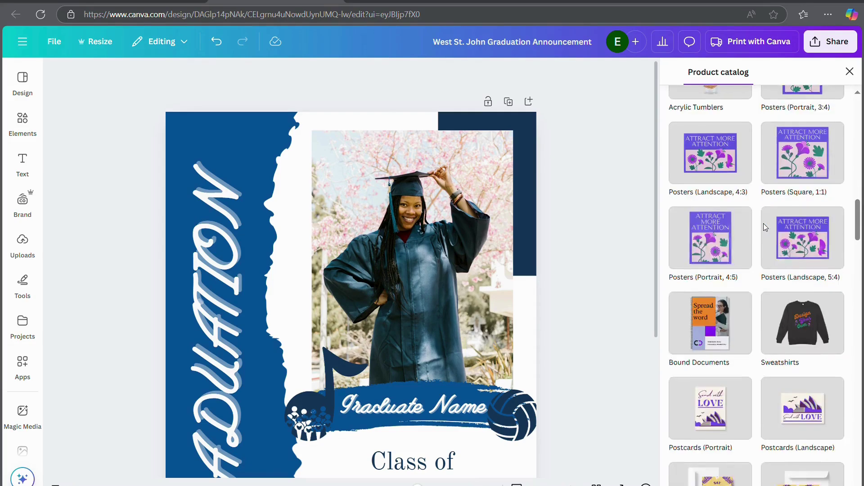
{"action": "scroll", "coordinate": [764, 226], "scroll_direction": "up", "scroll_amount": 4}
{"action": "scroll", "coordinate": [765, 227], "scroll_direction": "down", "scroll_amount": 5}
{"action": "scroll", "coordinate": [766, 225], "scroll_direction": "up", "scroll_amount": 1}
{"action": "scroll", "coordinate": [751, 286], "scroll_direction": "down", "scroll_amount": 6}
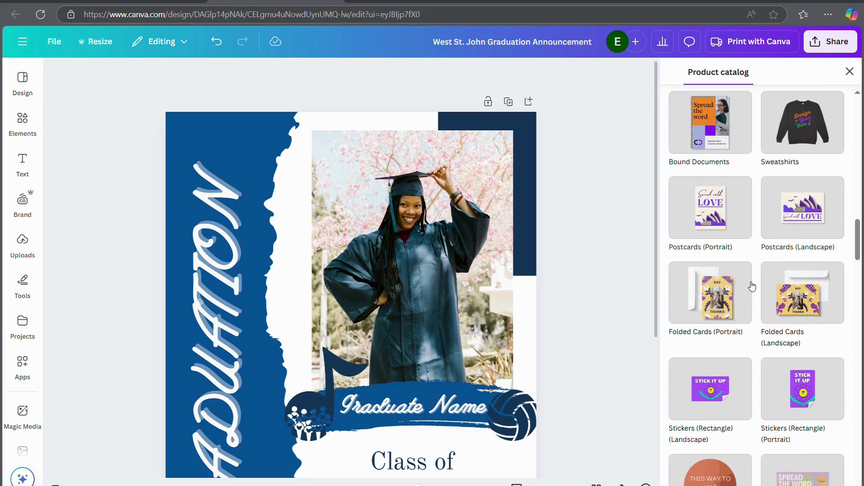
{"action": "scroll", "coordinate": [751, 286], "scroll_direction": "up", "scroll_amount": 15}
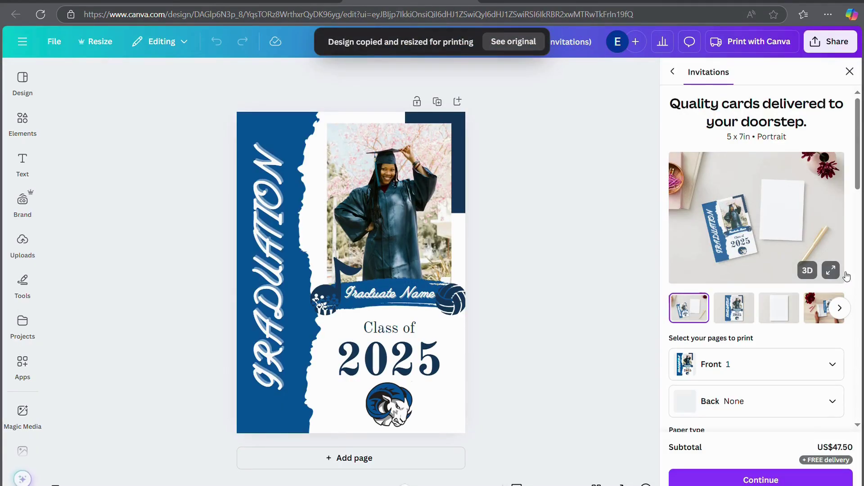
View the card mockups full size: on a desk, flat, blank back, and in hands.
{"action": "left_click", "coordinate": [831, 270]}
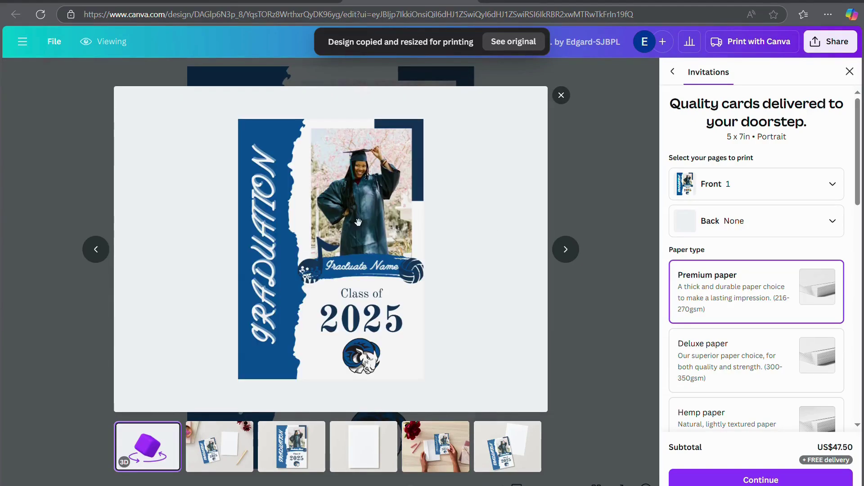
{"action": "left_click", "coordinate": [566, 249]}
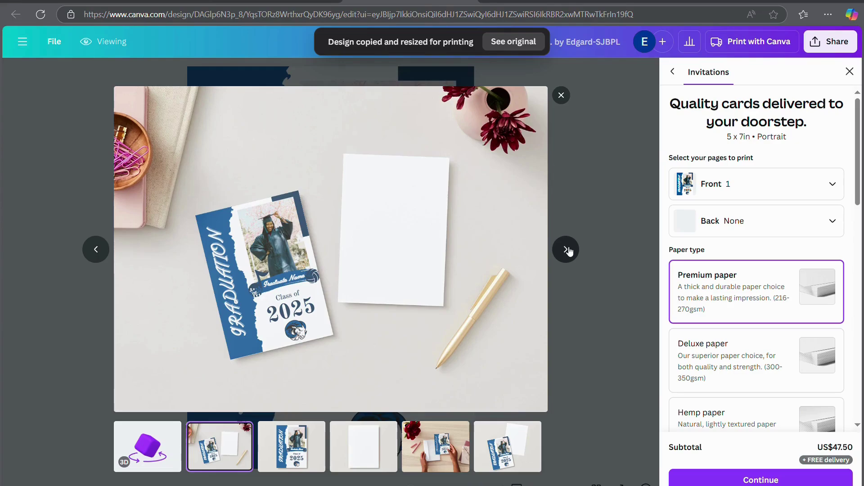
{"action": "left_click", "coordinate": [566, 250]}
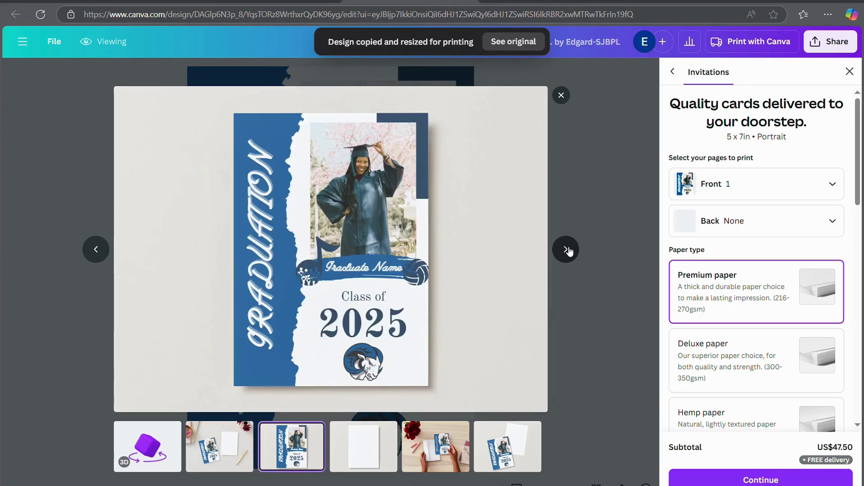
{"action": "left_click", "coordinate": [567, 250]}
{"action": "left_click", "coordinate": [573, 253]}
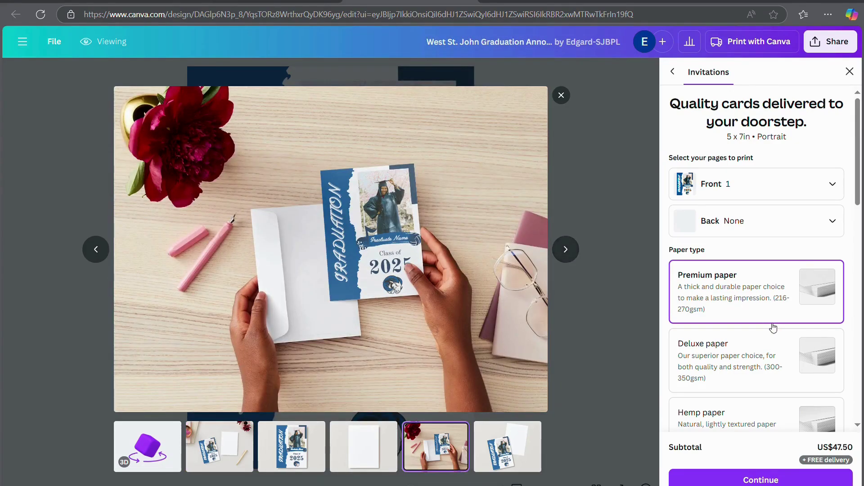
{"action": "scroll", "coordinate": [773, 268], "scroll_direction": "down", "scroll_amount": 3}
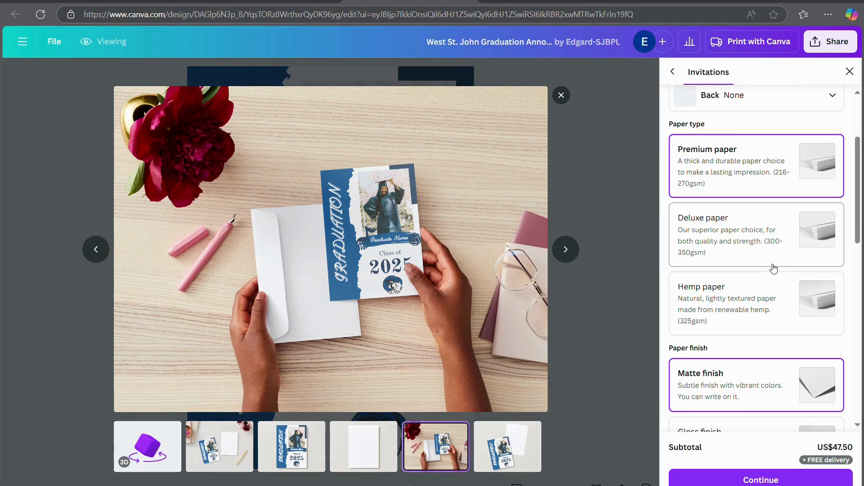
{"action": "scroll", "coordinate": [772, 266], "scroll_direction": "down", "scroll_amount": 5}
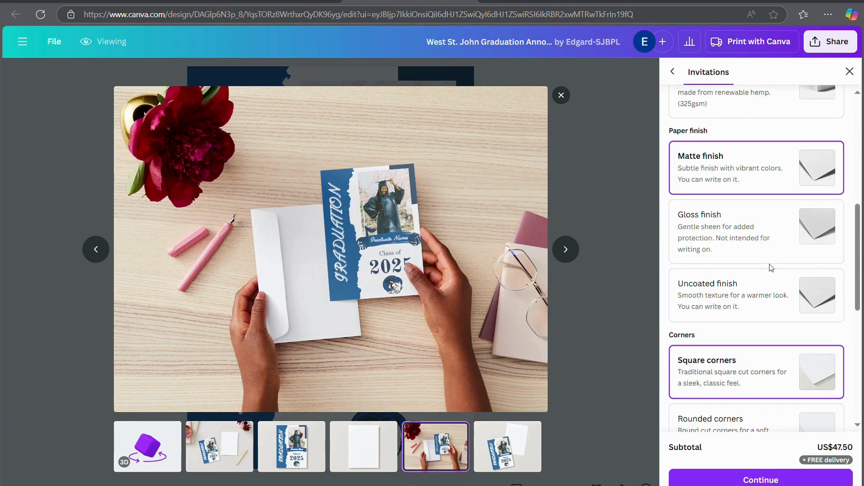
{"action": "scroll", "coordinate": [783, 319], "scroll_direction": "down", "scroll_amount": 3}
{"action": "scroll", "coordinate": [783, 320], "scroll_direction": "down", "scroll_amount": 1}
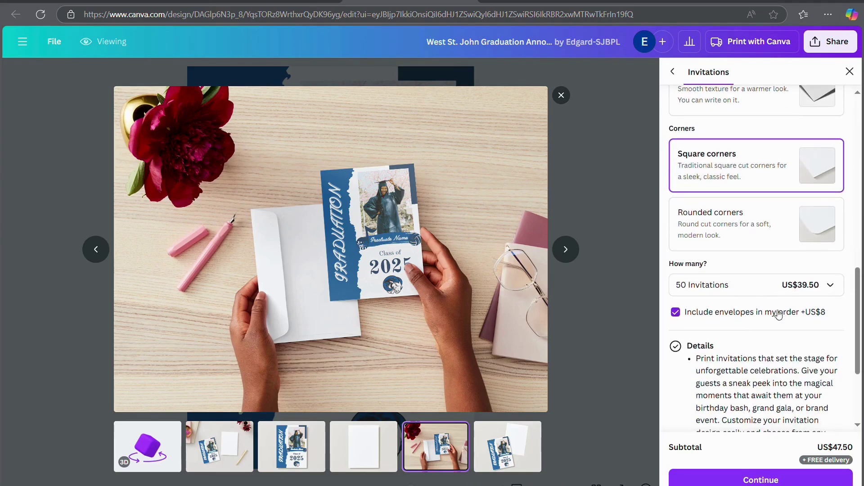
Change the order quantity from 50 to 100 invitations.
{"action": "left_click", "coordinate": [766, 294]}
{"action": "scroll", "coordinate": [776, 370], "scroll_direction": "down", "scroll_amount": 1}
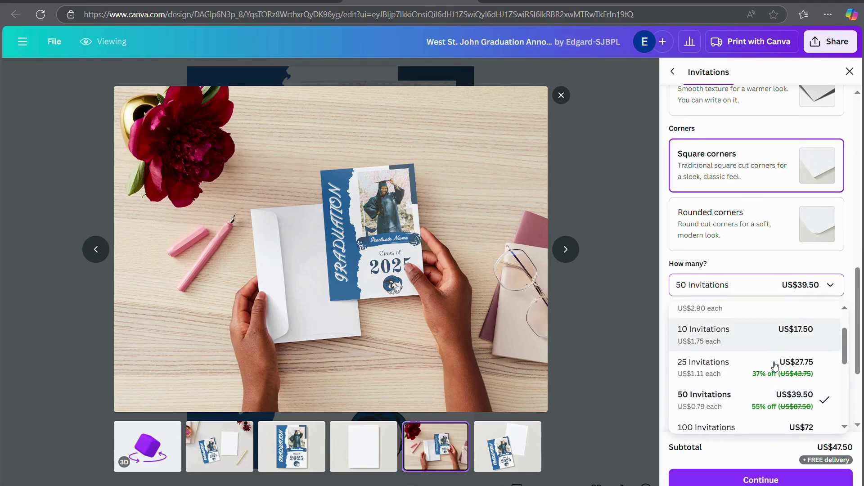
{"action": "scroll", "coordinate": [772, 367], "scroll_direction": "up", "scroll_amount": 1}
{"action": "scroll", "coordinate": [775, 366], "scroll_direction": "down", "scroll_amount": 1}
{"action": "scroll", "coordinate": [774, 366], "scroll_direction": "down", "scroll_amount": 2}
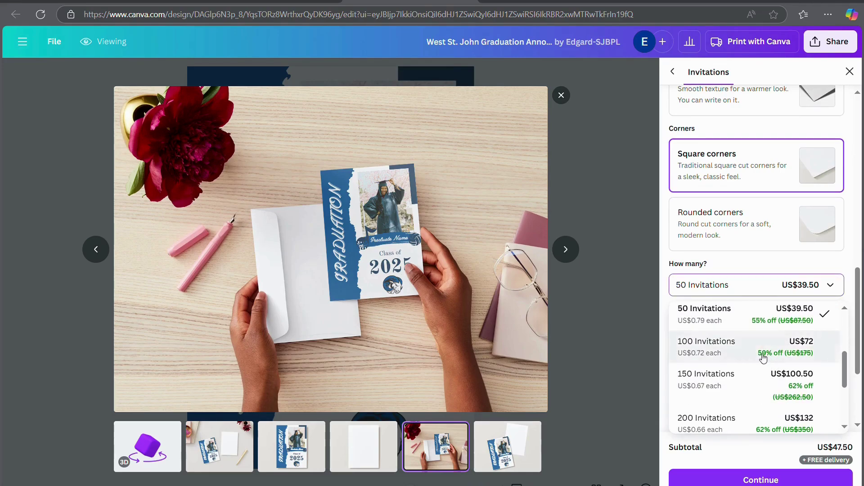
{"action": "left_click", "coordinate": [760, 356]}
{"action": "scroll", "coordinate": [779, 279], "scroll_direction": "up", "scroll_amount": 10}
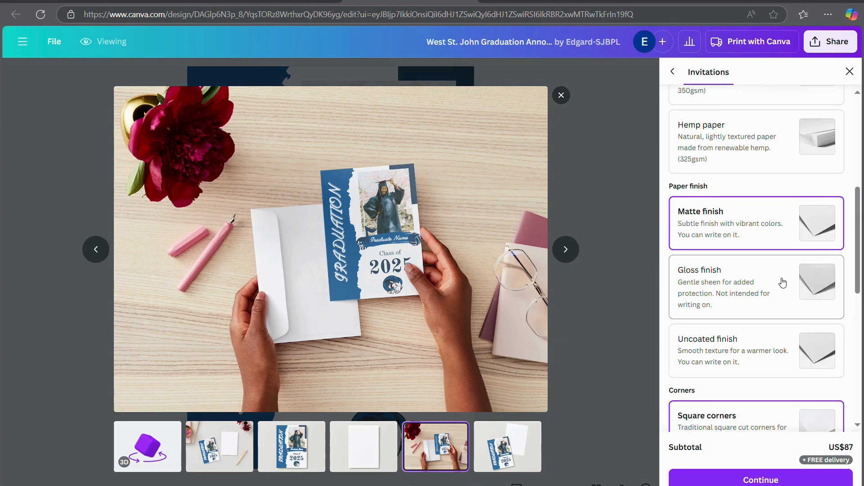
{"action": "scroll", "coordinate": [774, 242], "scroll_direction": "down", "scroll_amount": 6}
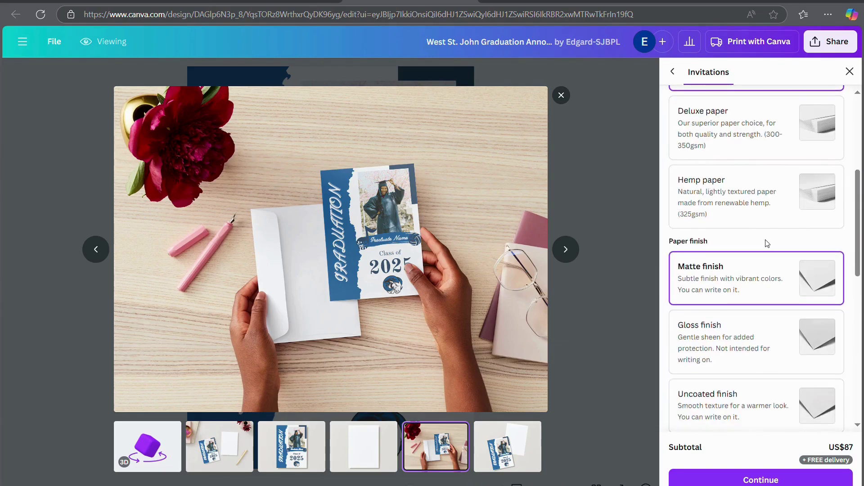
{"action": "scroll", "coordinate": [769, 244], "scroll_direction": "down", "scroll_amount": 6}
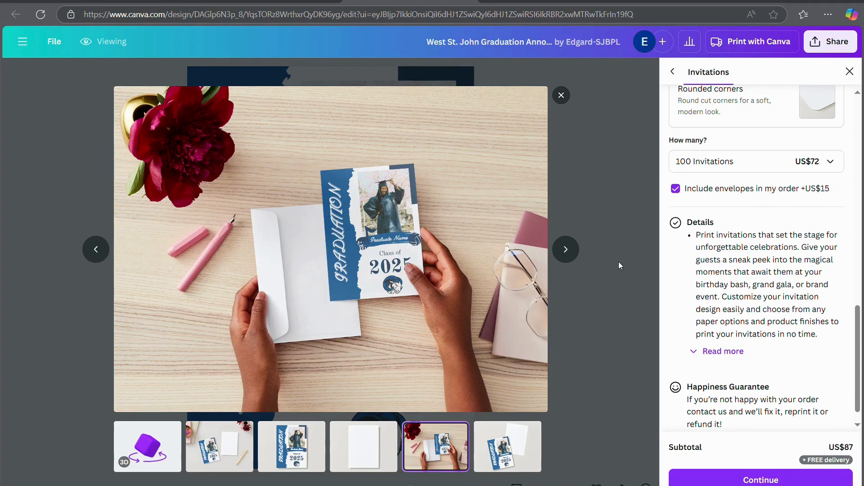
Close the mockup preview and the Invitations print options.
{"action": "left_click", "coordinate": [561, 96]}
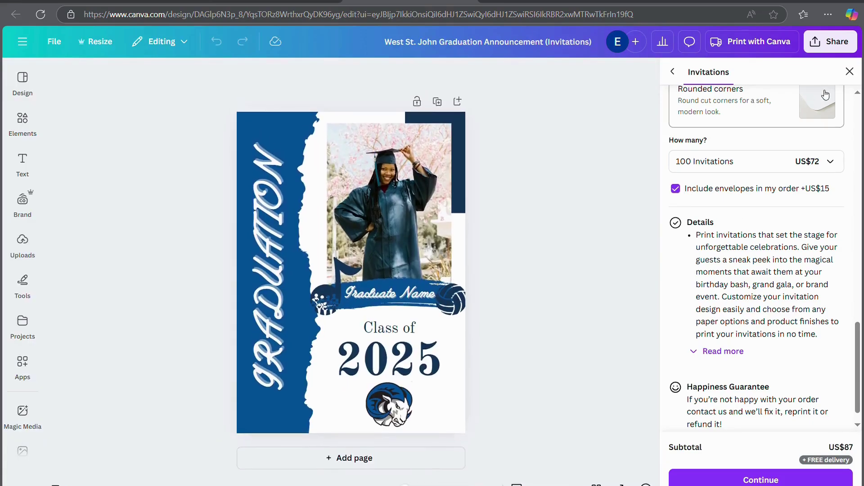
{"action": "left_click", "coordinate": [850, 73]}
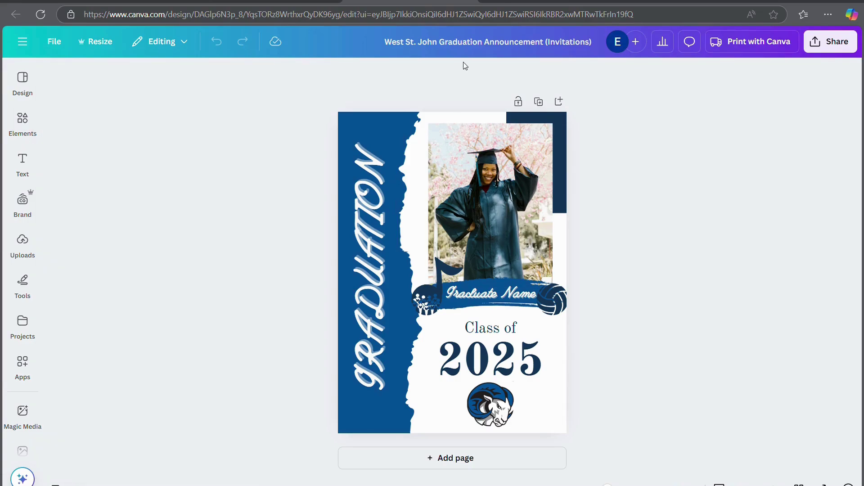
{"action": "scroll", "coordinate": [228, 170], "scroll_direction": "up", "scroll_amount": 2}
{"action": "scroll", "coordinate": [227, 171], "scroll_direction": "down", "scroll_amount": 3}
{"action": "left_click", "coordinate": [268, 2]}
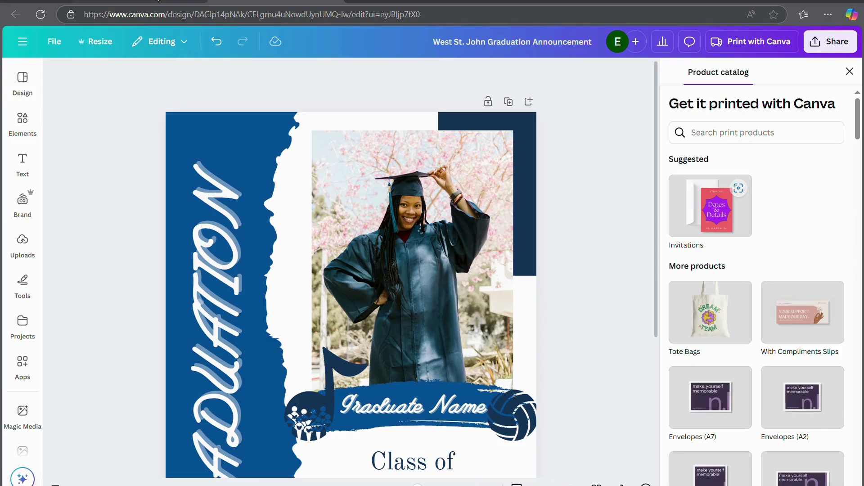
{"action": "left_click", "coordinate": [158, 1]}
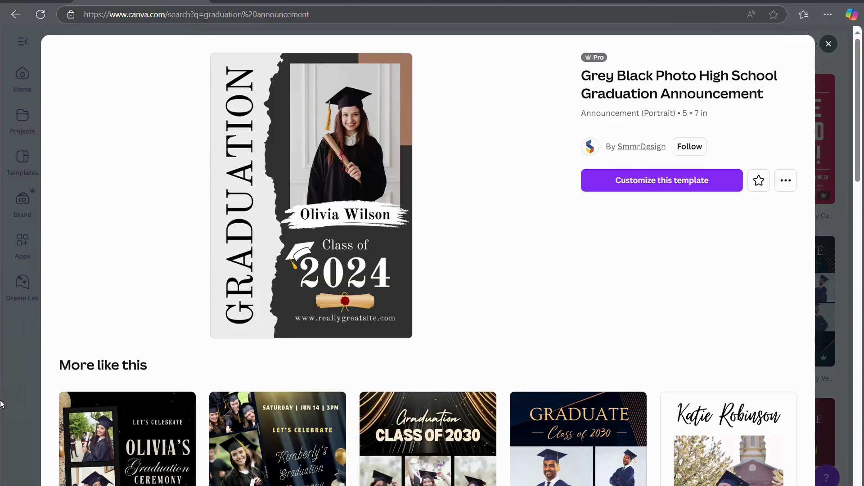
{"action": "left_click", "coordinate": [15, 402]}
{"action": "scroll", "coordinate": [587, 358], "scroll_direction": "down", "scroll_amount": 8}
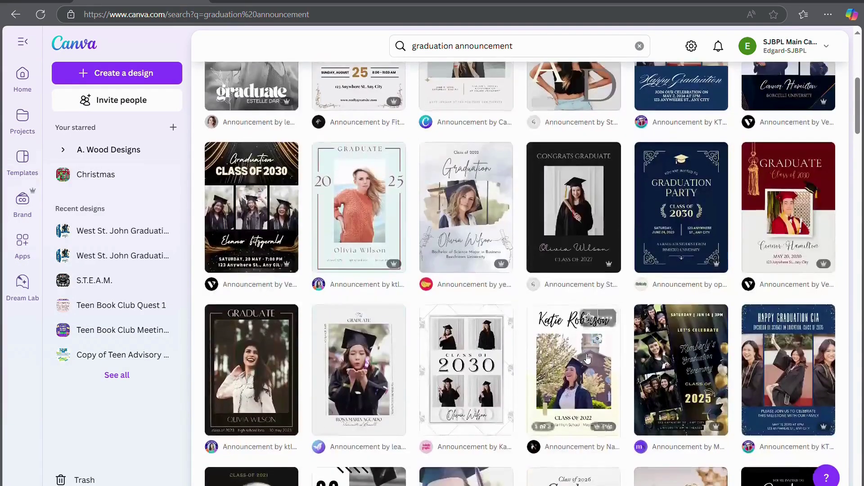
{"action": "scroll", "coordinate": [587, 359], "scroll_direction": "down", "scroll_amount": 15}
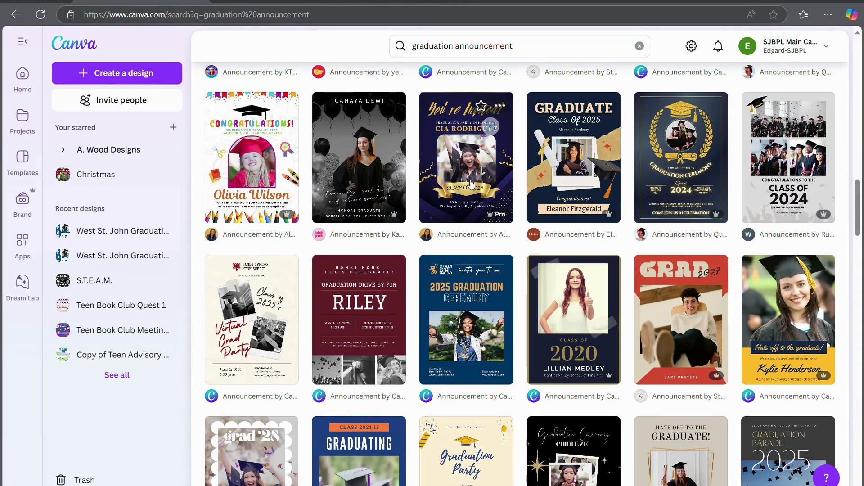
{"action": "left_click", "coordinate": [471, 183]}
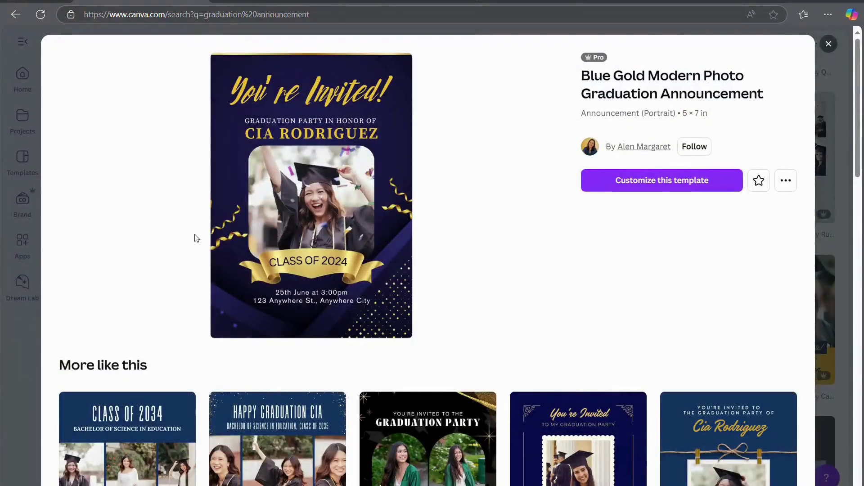
{"action": "left_click", "coordinate": [844, 230]}
{"action": "scroll", "coordinate": [756, 355], "scroll_direction": "down", "scroll_amount": 5}
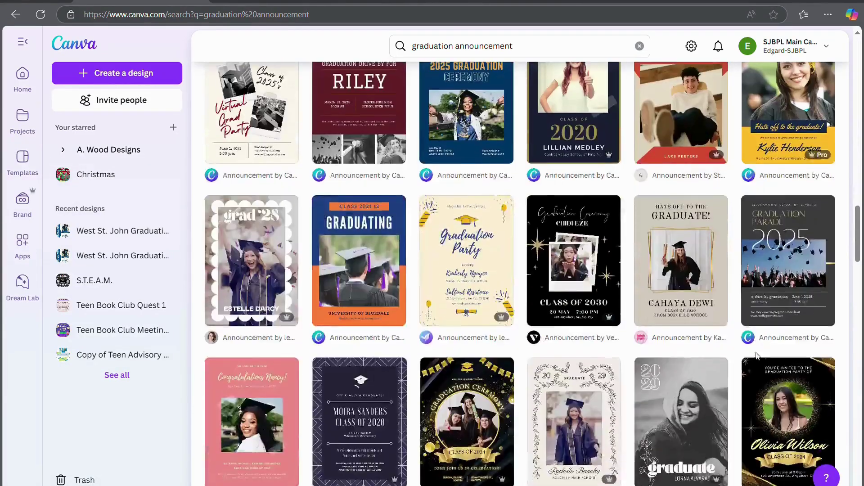
{"action": "scroll", "coordinate": [757, 355], "scroll_direction": "up", "scroll_amount": 3}
{"action": "scroll", "coordinate": [756, 356], "scroll_direction": "down", "scroll_amount": 3}
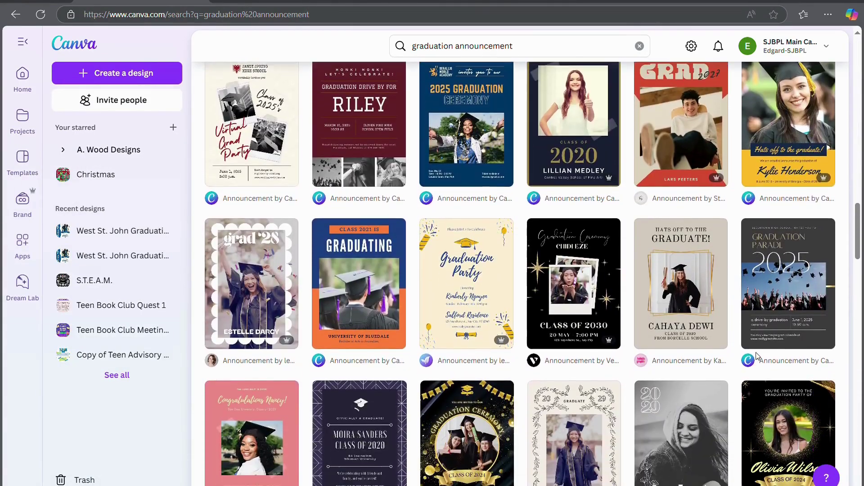
{"action": "scroll", "coordinate": [756, 356], "scroll_direction": "up", "scroll_amount": 10}
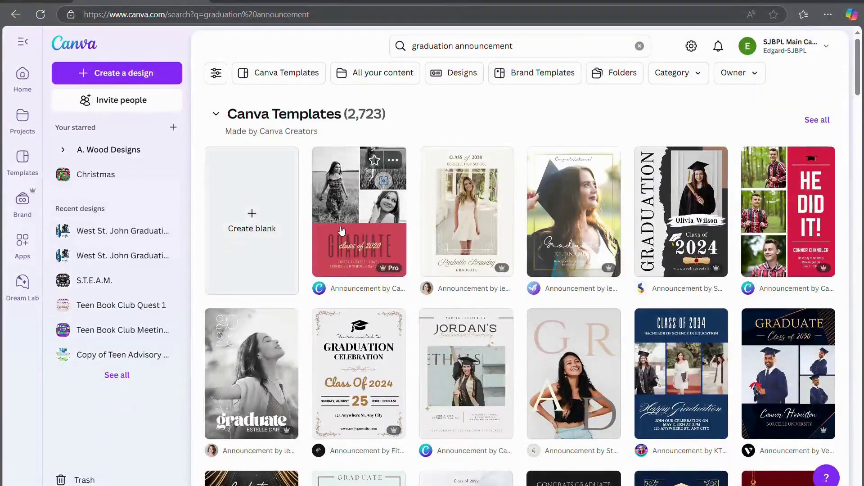
{"action": "left_click", "coordinate": [342, 231]}
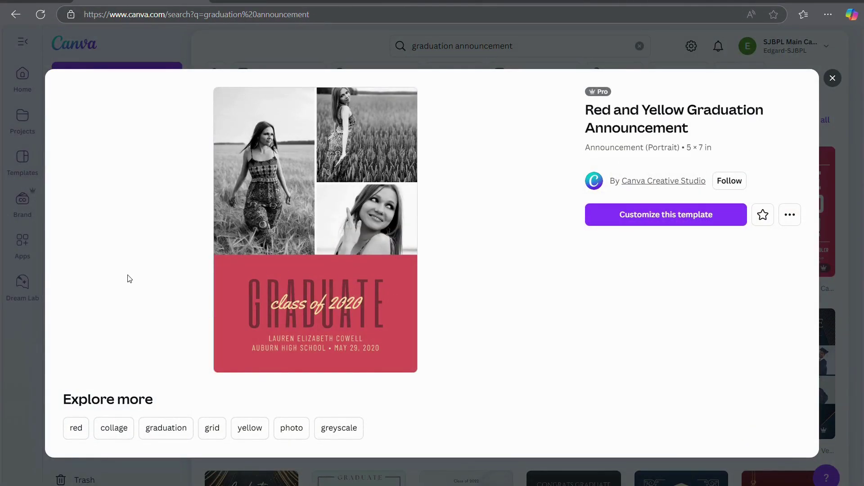
{"action": "left_click", "coordinate": [6, 377]}
{"action": "scroll", "coordinate": [412, 293], "scroll_direction": "down", "scroll_amount": 4}
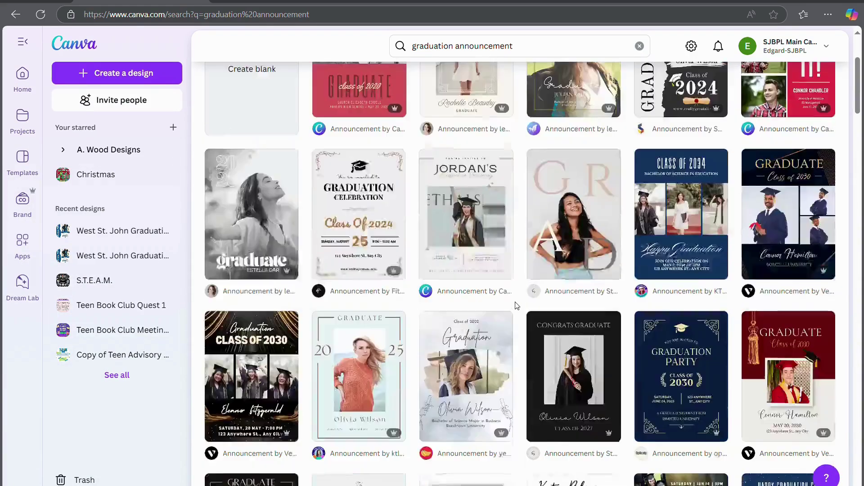
{"action": "scroll", "coordinate": [517, 302], "scroll_direction": "up", "scroll_amount": 3}
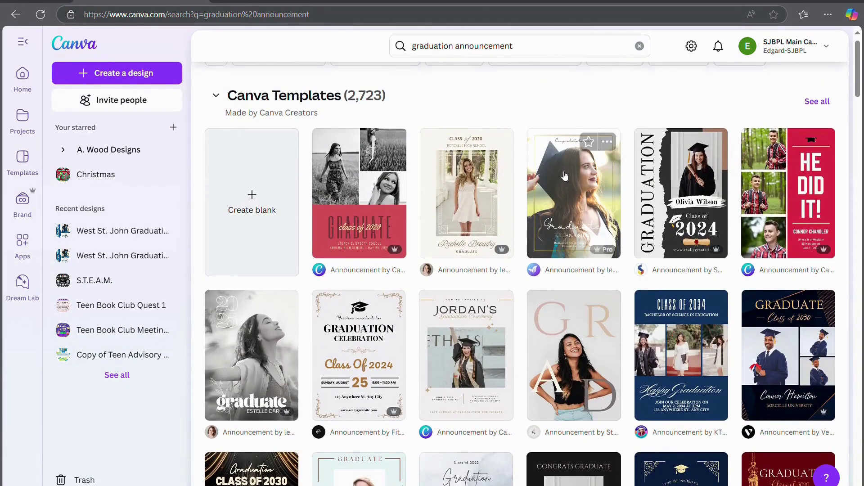
{"action": "left_click", "coordinate": [430, 1]}
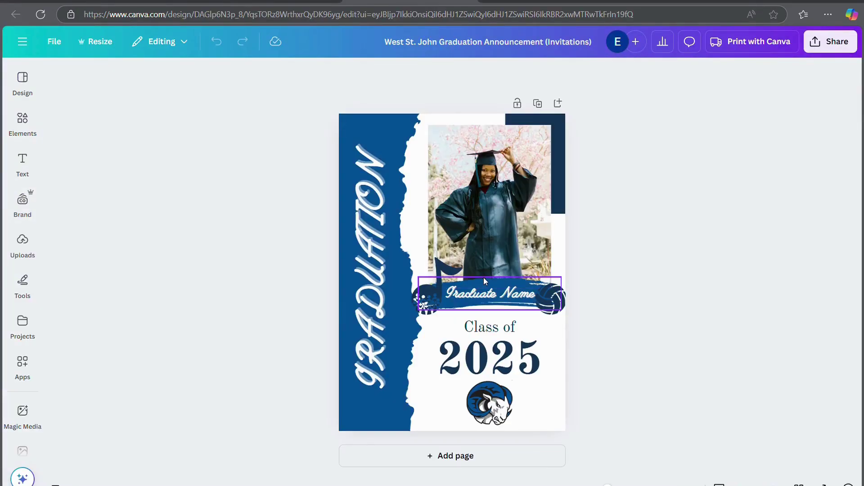